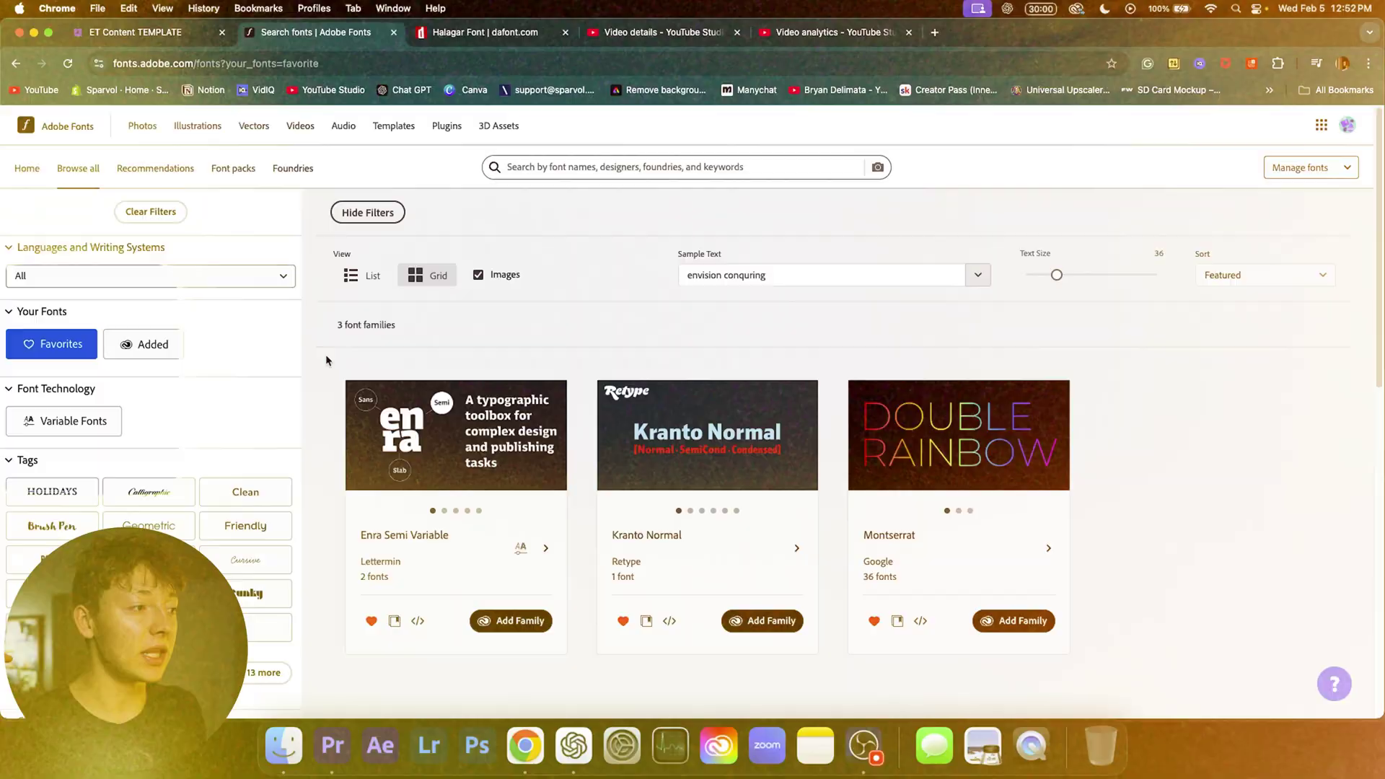
pyautogui.scroll(-1, 337, 336)
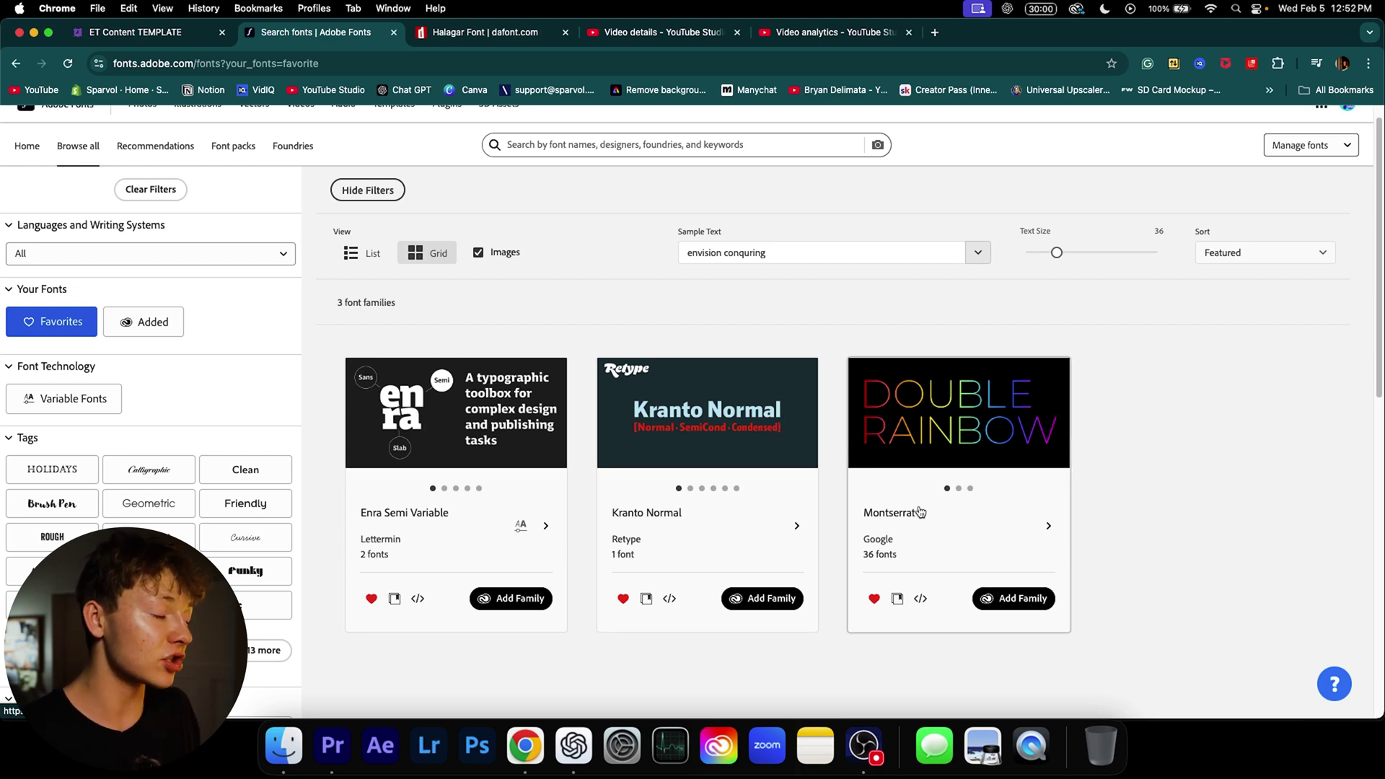
pyautogui.click(1043, 426)
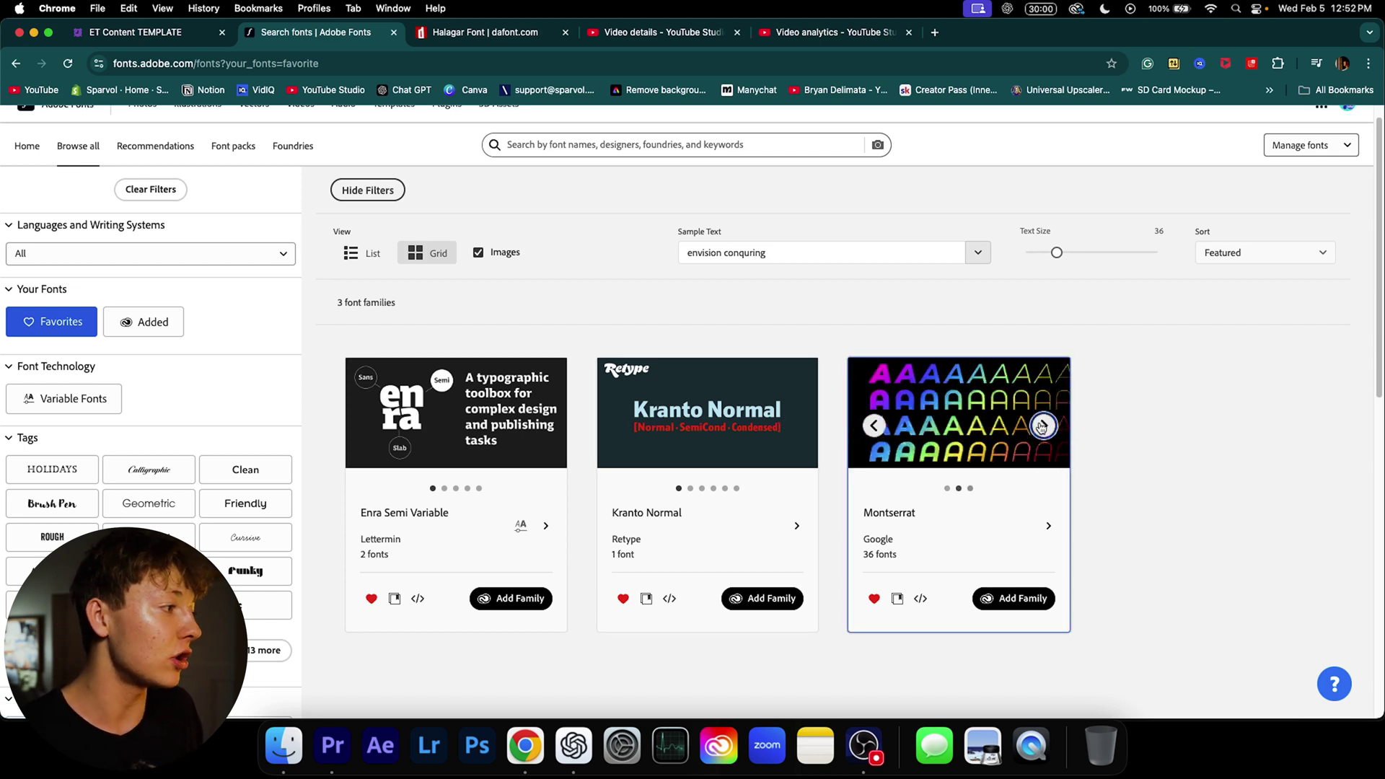
pyautogui.click(875, 425)
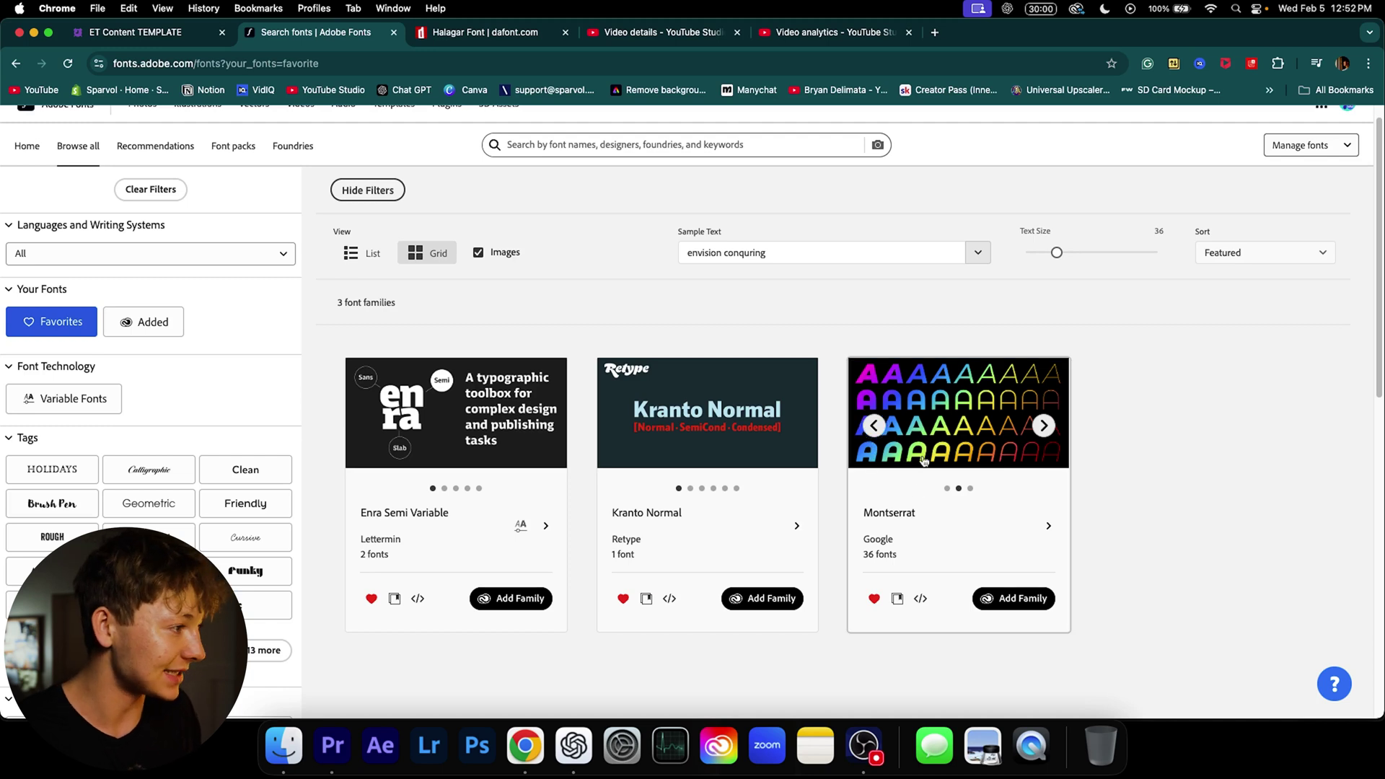
pyautogui.moveTo(707, 454)
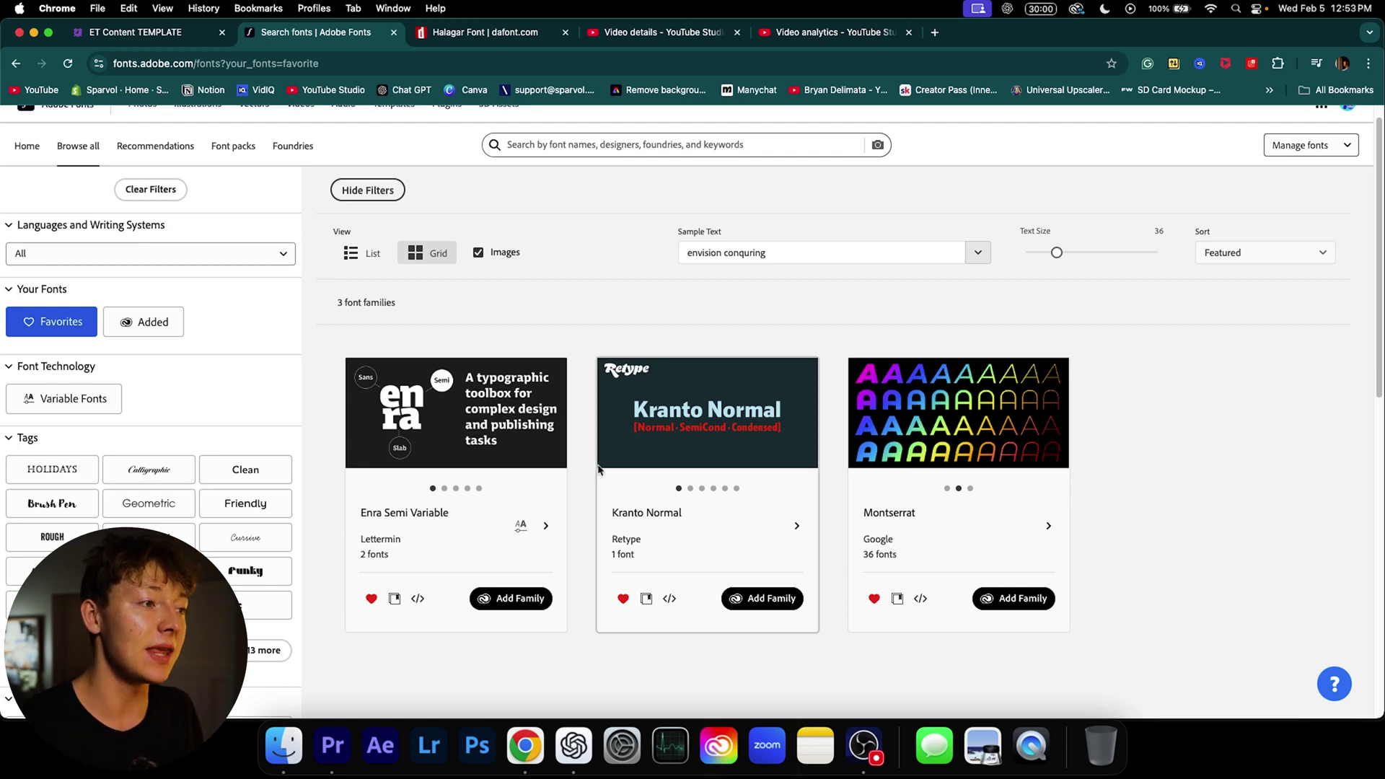
pyautogui.click(539, 425)
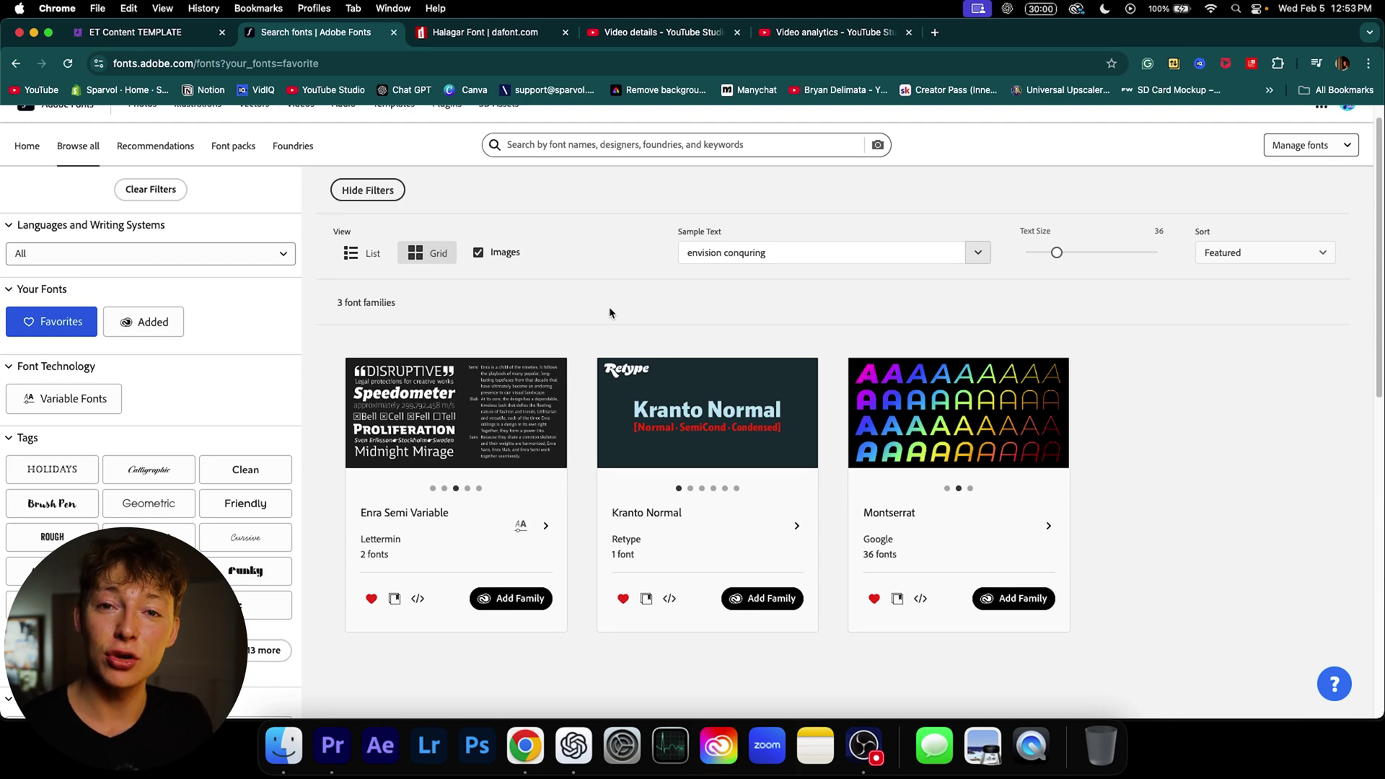
pyautogui.click(477, 29)
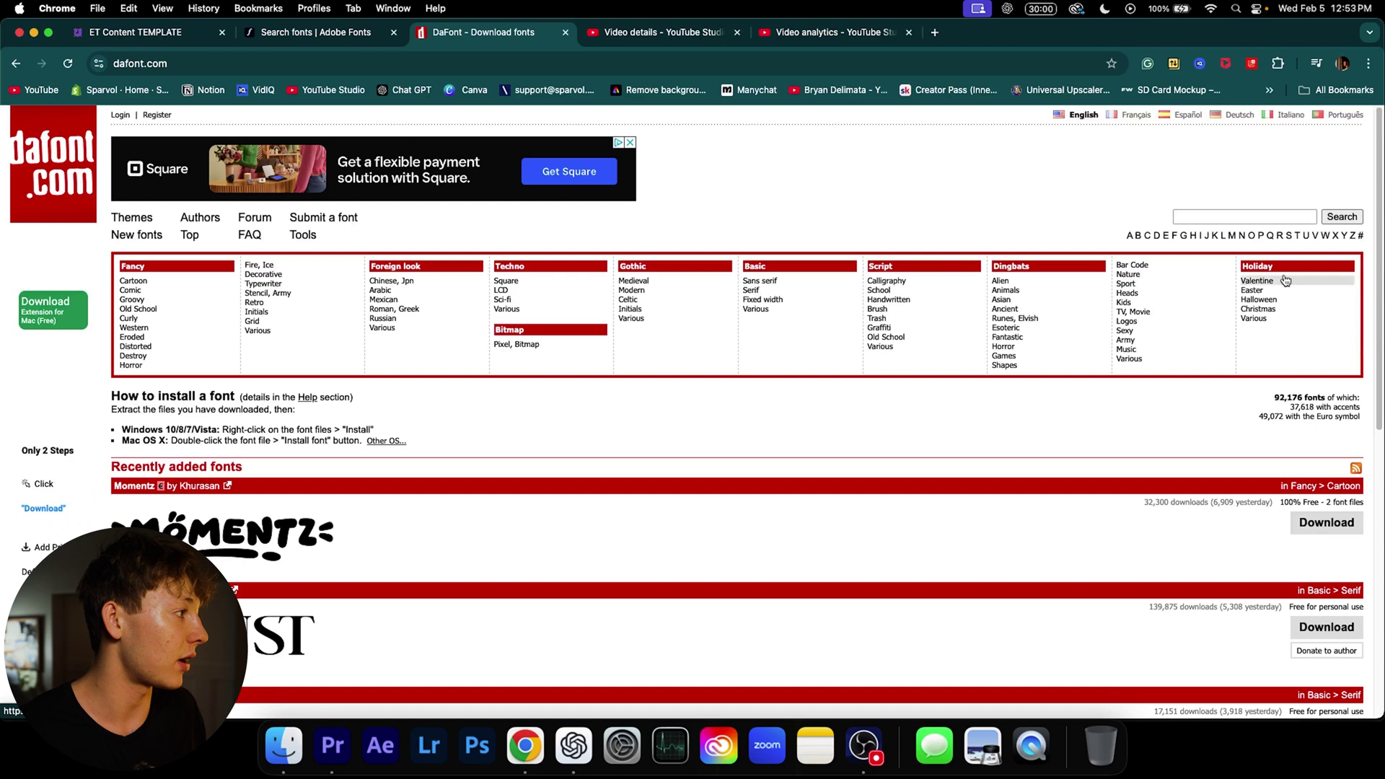
# - Scroll through DaFont's Recently added fonts list, past Momentz and Virust
pyautogui.scroll(-3, 143, 338)
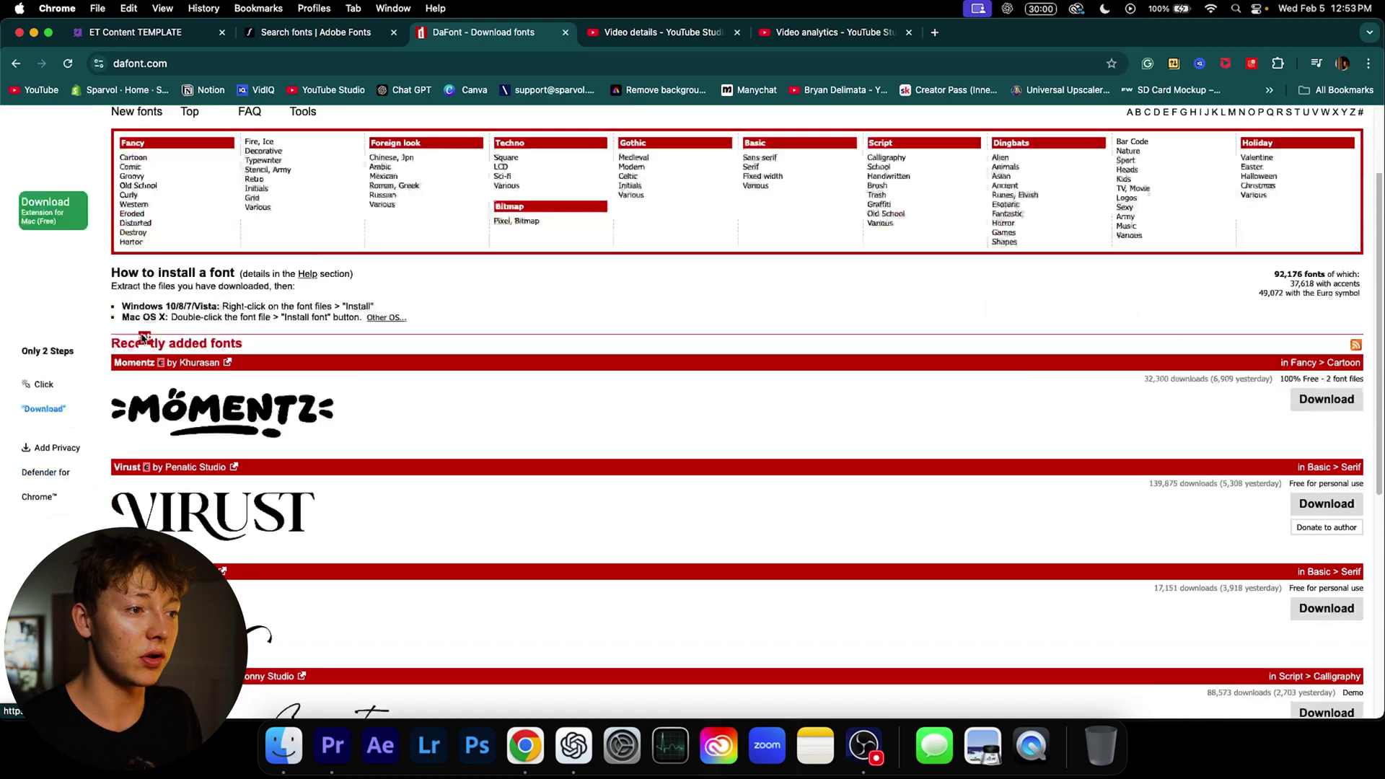
pyautogui.scroll(-5, 144, 338)
pyautogui.scroll(-2, 143, 338)
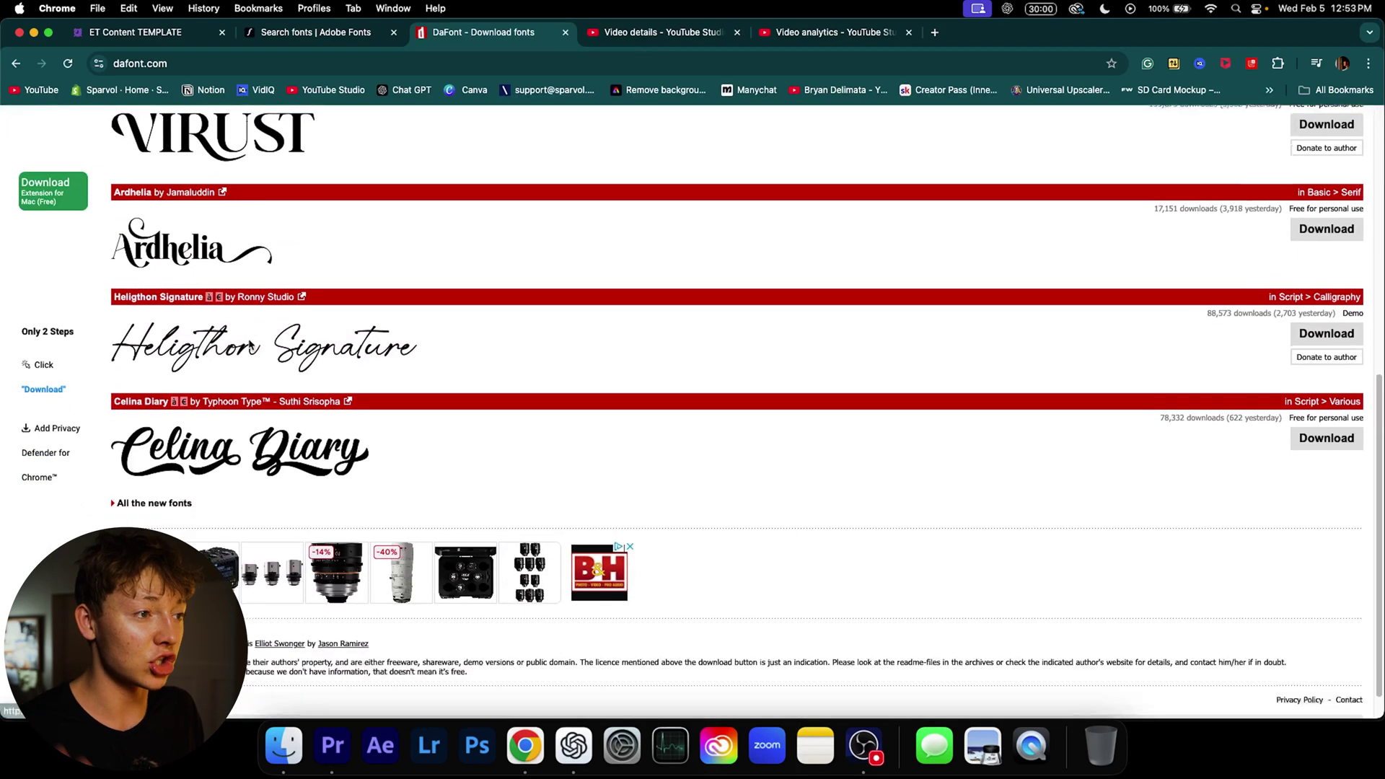
pyautogui.scroll(-1, 250, 345)
pyautogui.scroll(5, 251, 346)
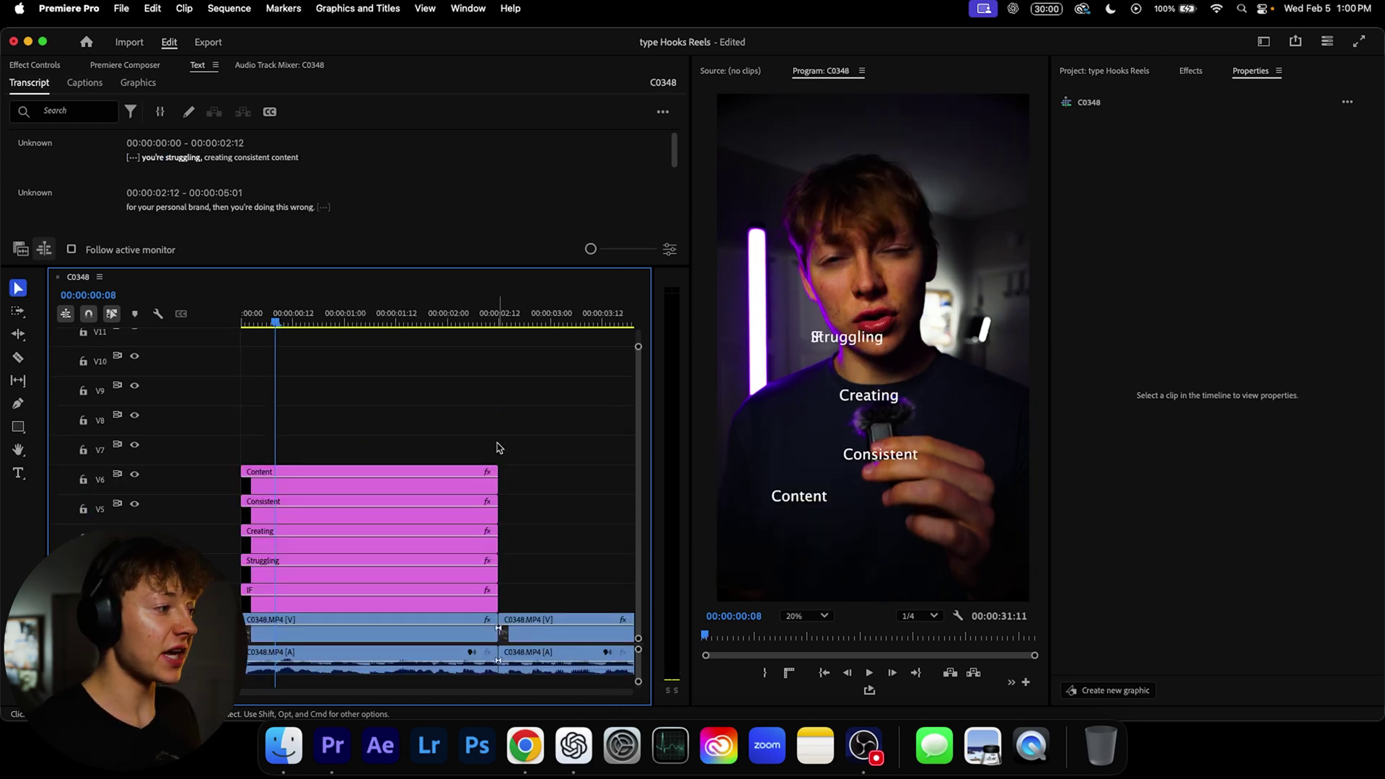
# - Marquee-select the five pink hook word clips in the timeline
pyautogui.moveTo(318, 407); pyautogui.dragTo(422, 599)
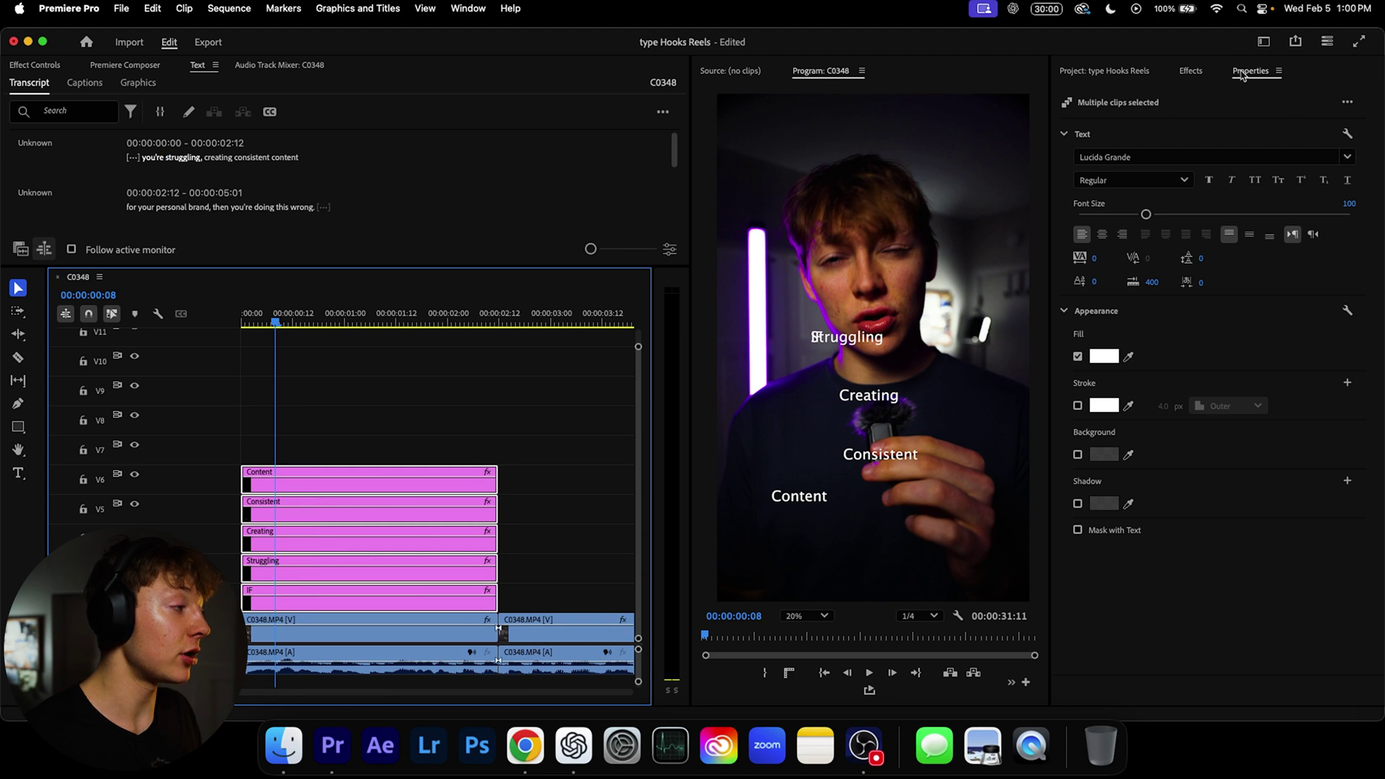
# - Give the five hook words Halagar Extra Bold from the favourites list and enlarge them to 230
pyautogui.click(43, 43)
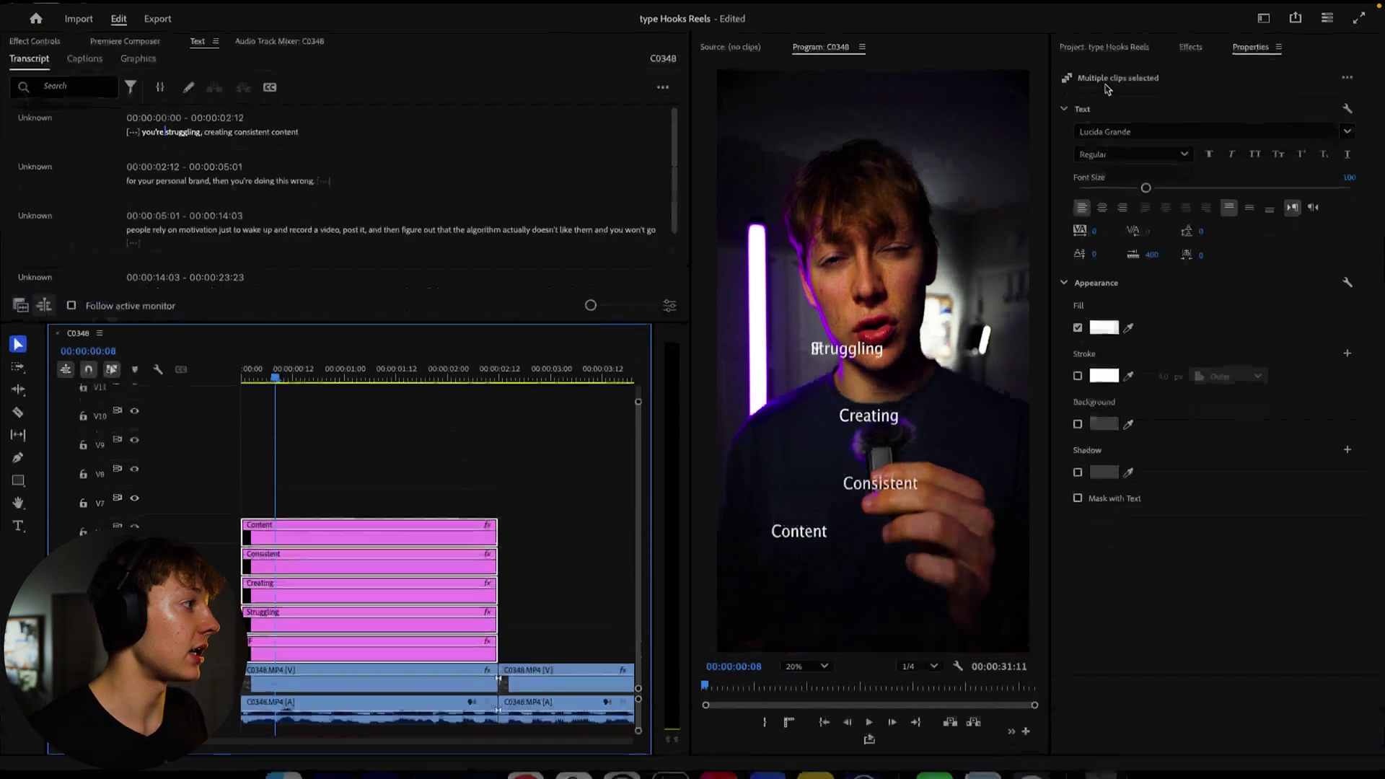
pyautogui.click(1308, 128)
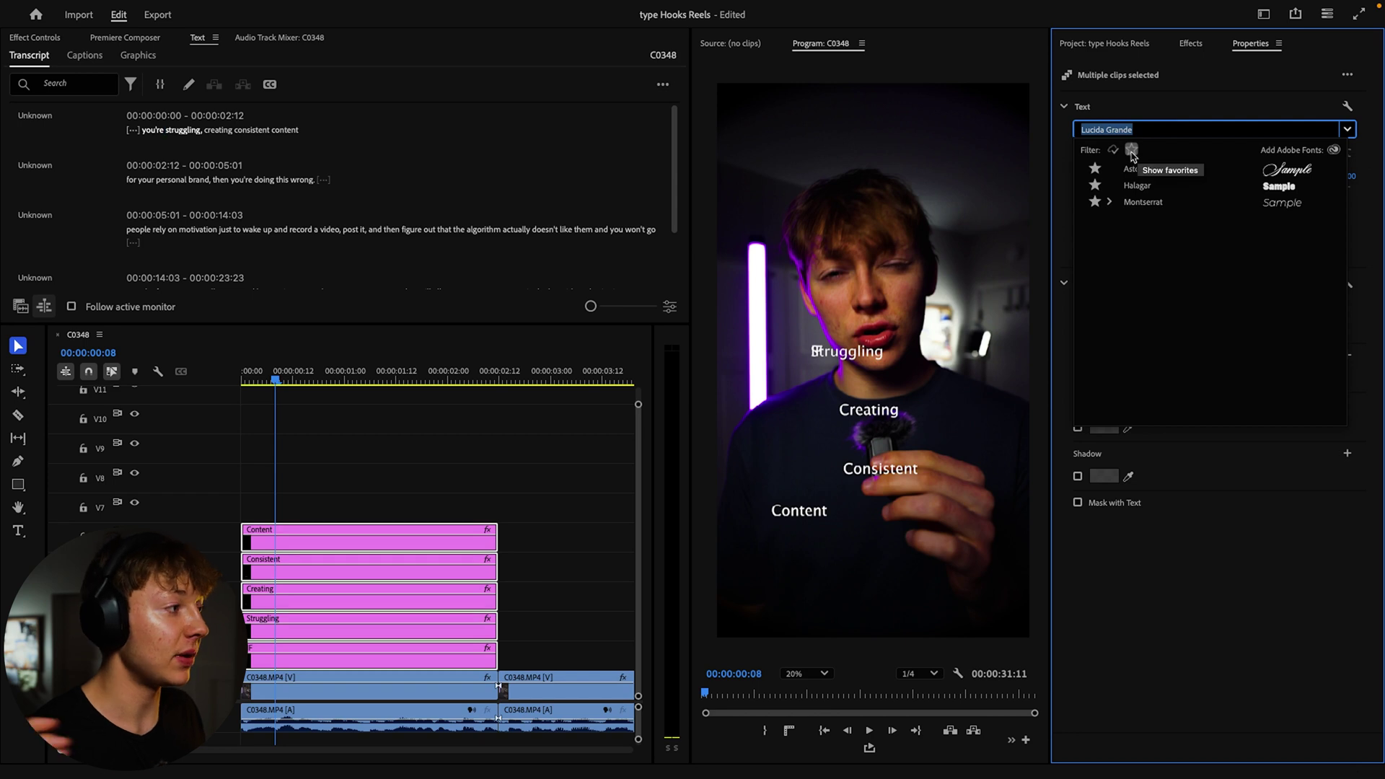
pyautogui.click(1095, 168)
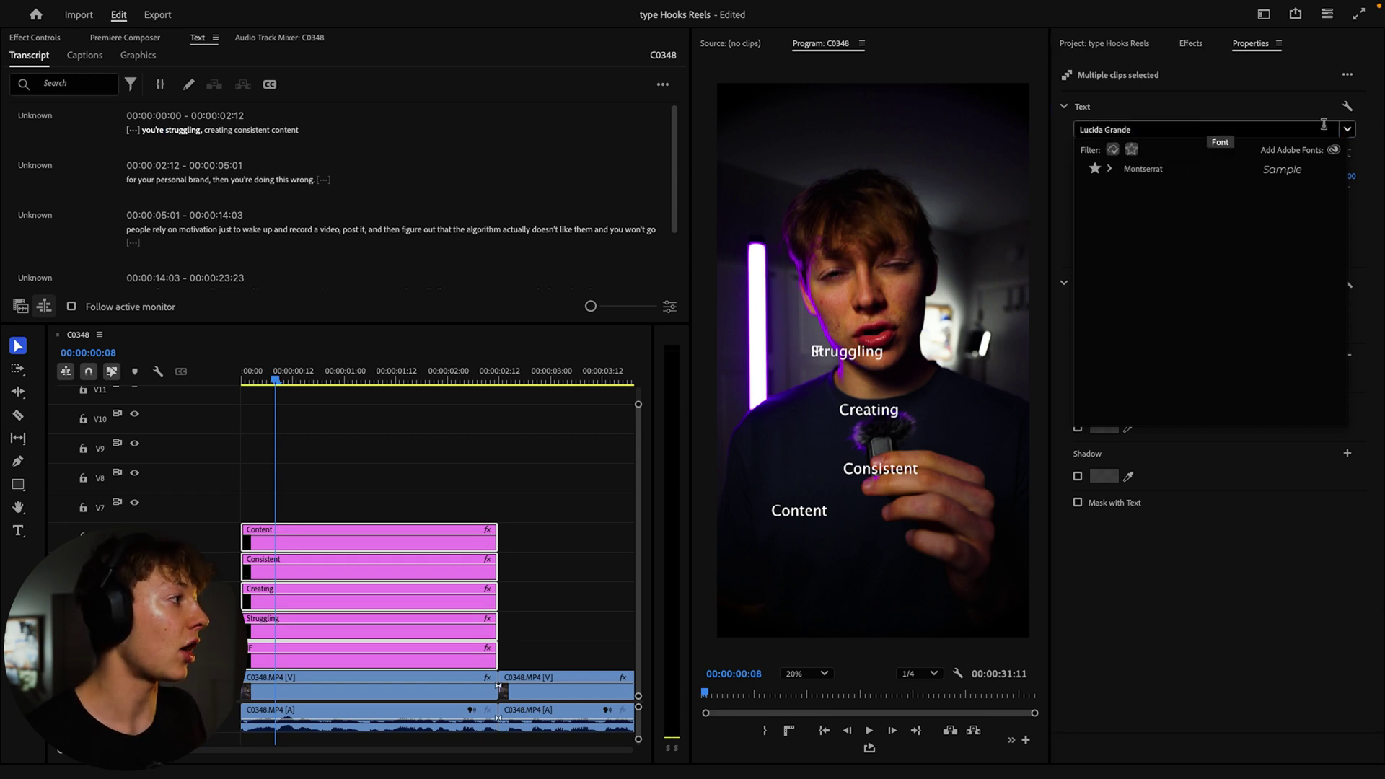
pyautogui.click(1113, 150)
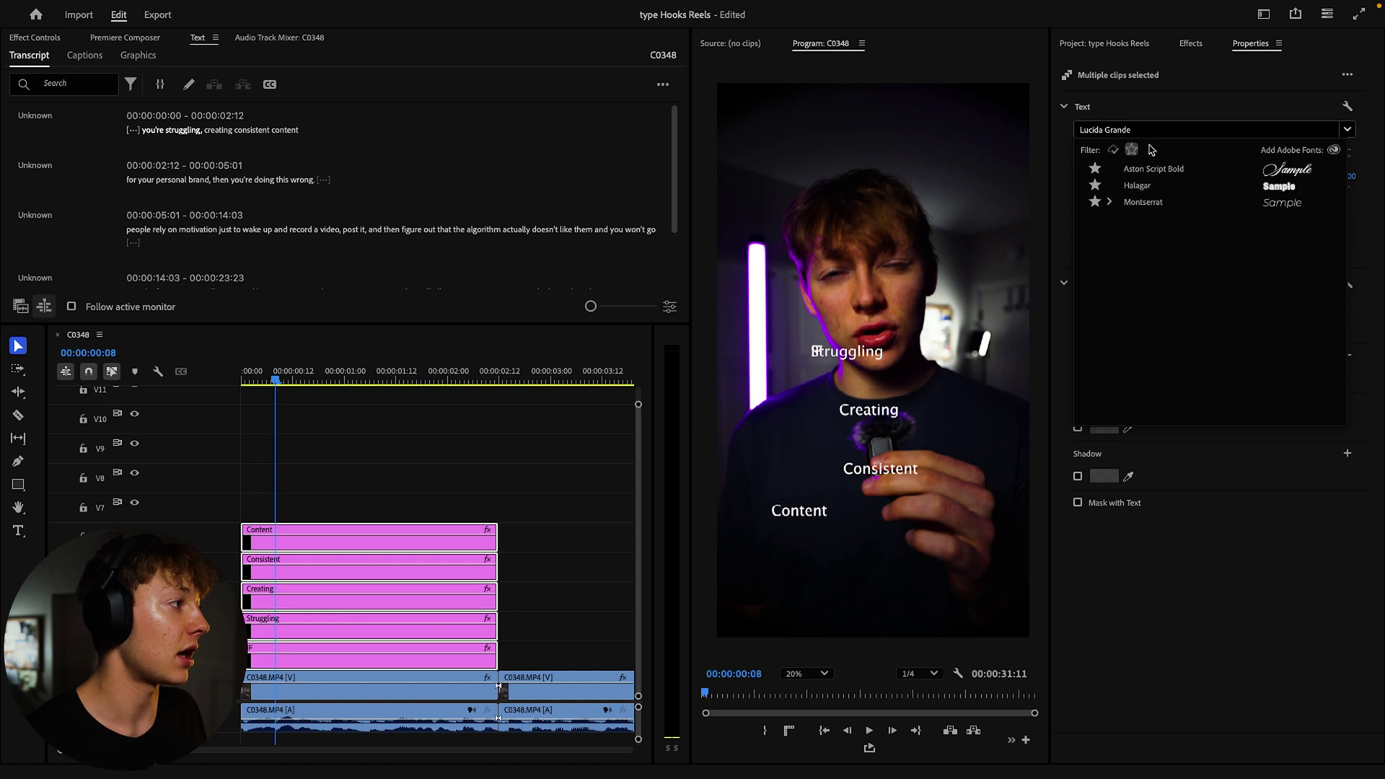
pyautogui.scroll(2, 1183, 267)
pyautogui.scroll(3, 1154, 249)
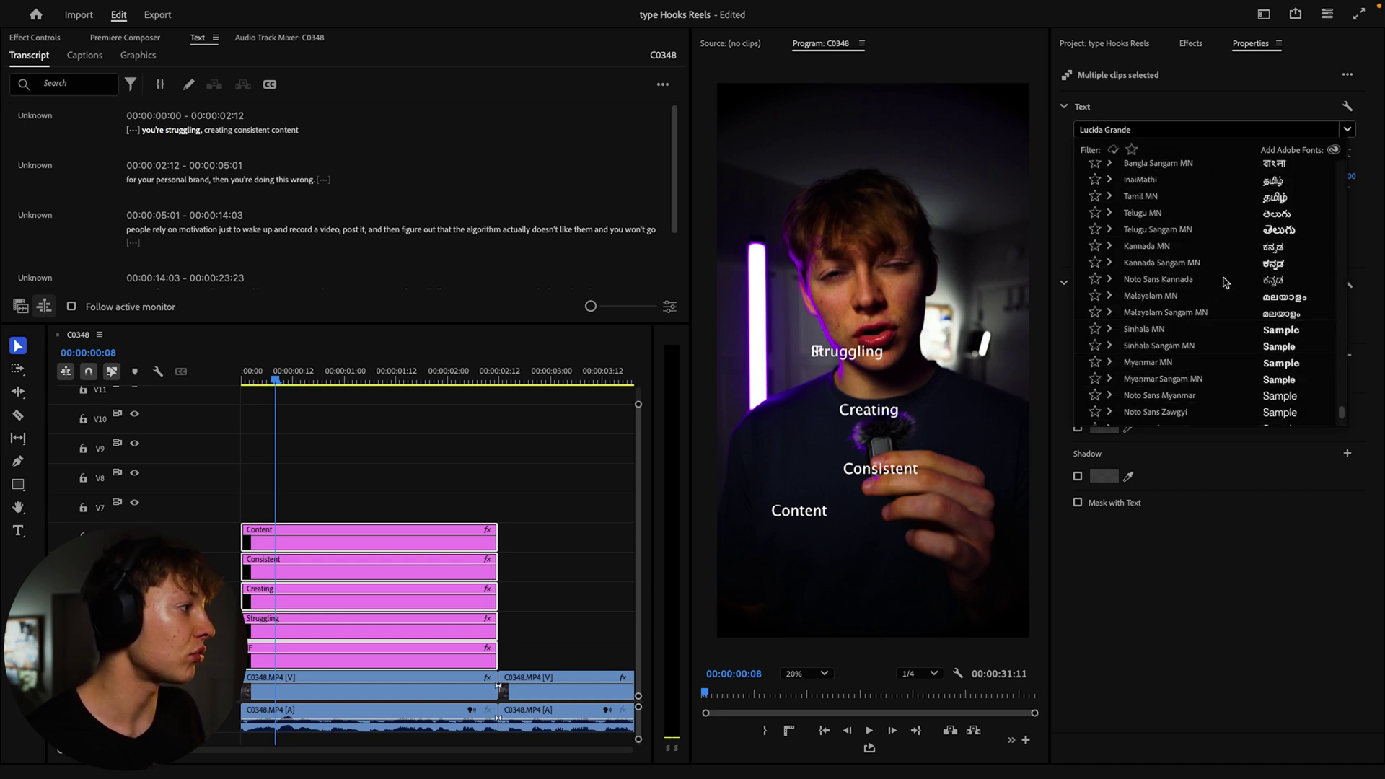
pyautogui.scroll(2, 1125, 231)
pyautogui.scroll(2, 1100, 220)
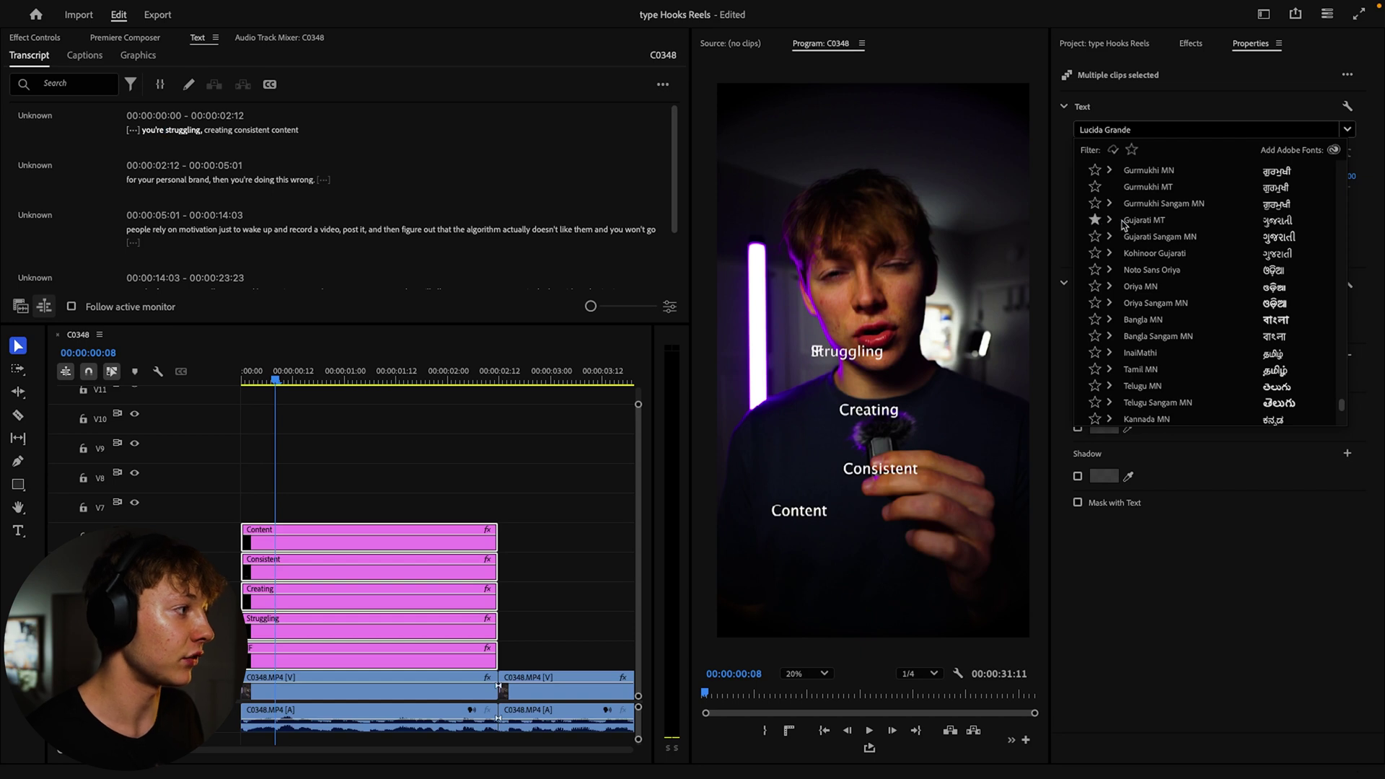
pyautogui.click(1132, 151)
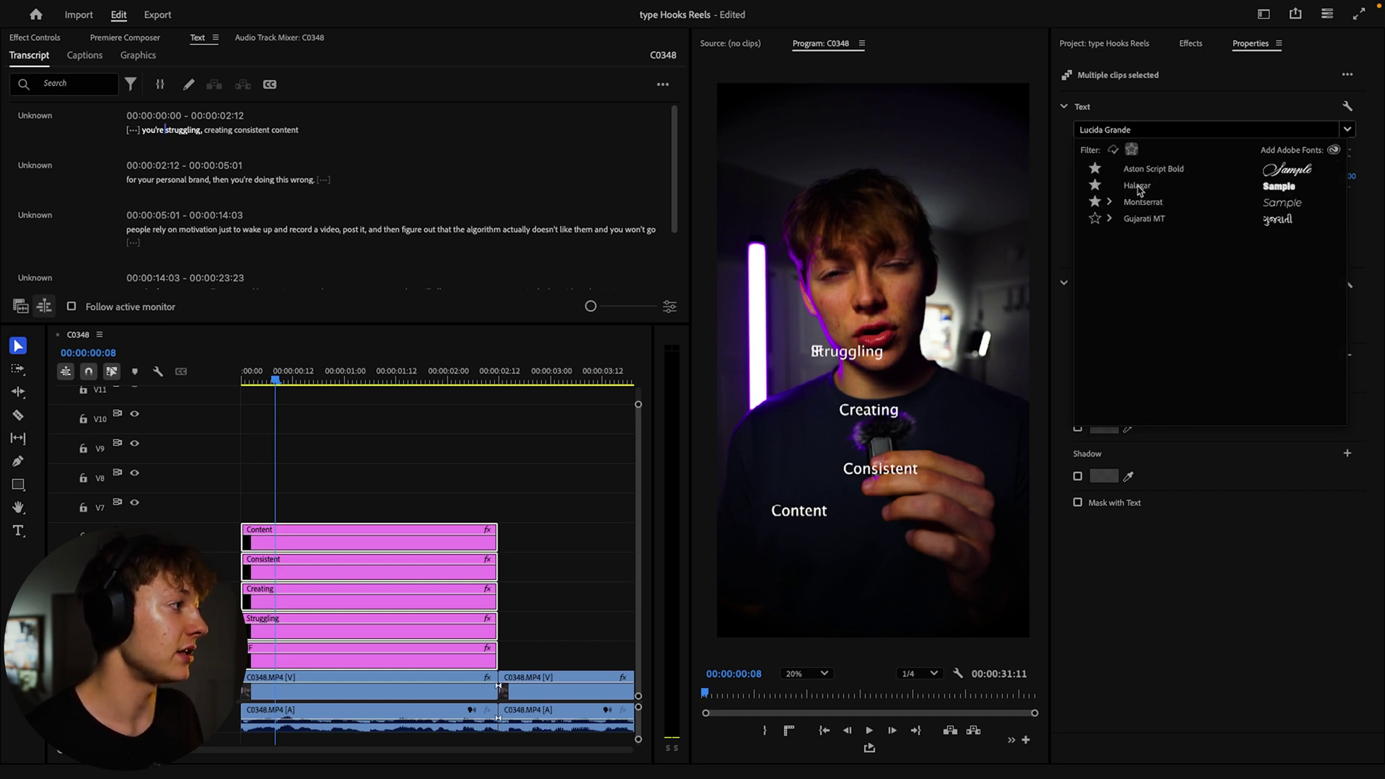
pyautogui.click(1144, 189)
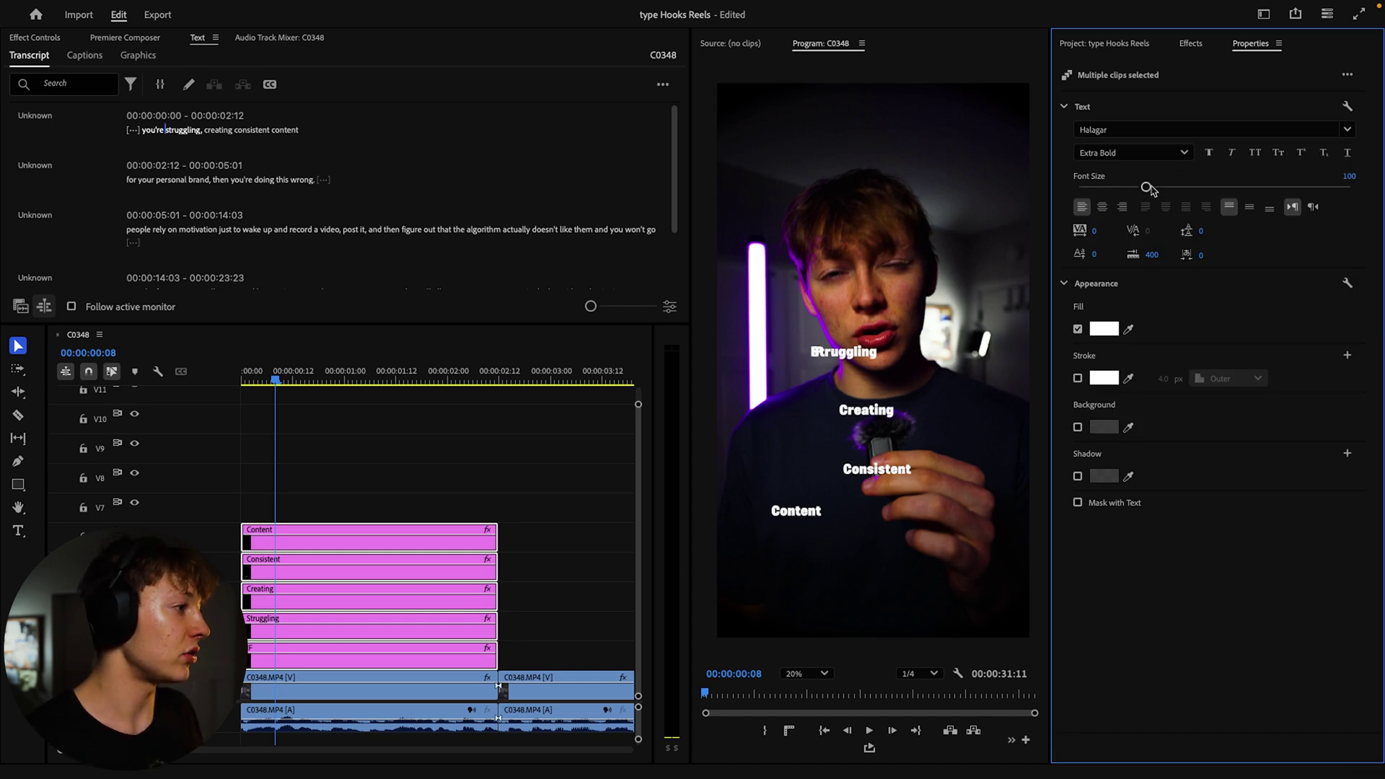
pyautogui.moveTo(1146, 187)
pyautogui.mouseDown()
pyautogui.moveTo(1266, 185)
pyautogui.moveTo(1236, 186)
pyautogui.mouseUp()
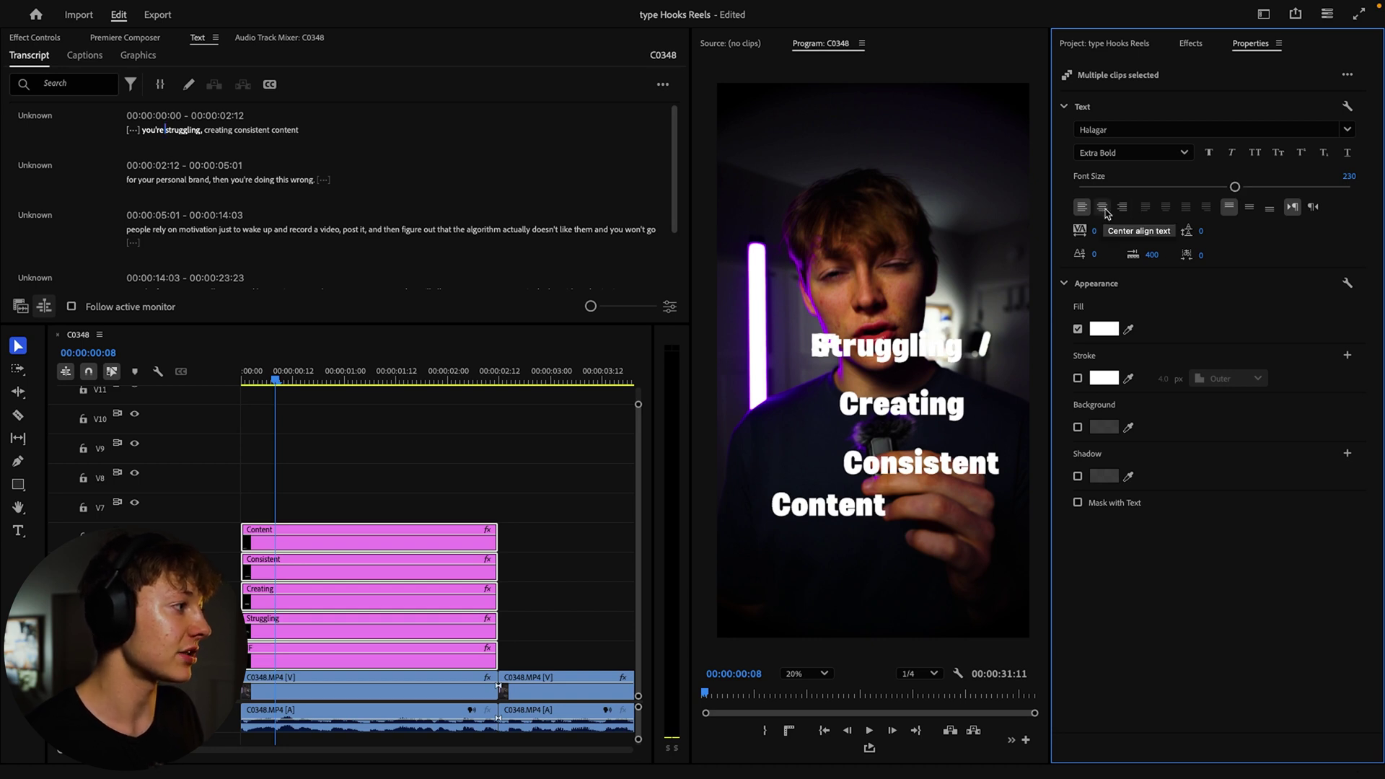
# - Centre-align the hook text, then centre the Content word horizontally in the frame
pyautogui.click(1103, 207)
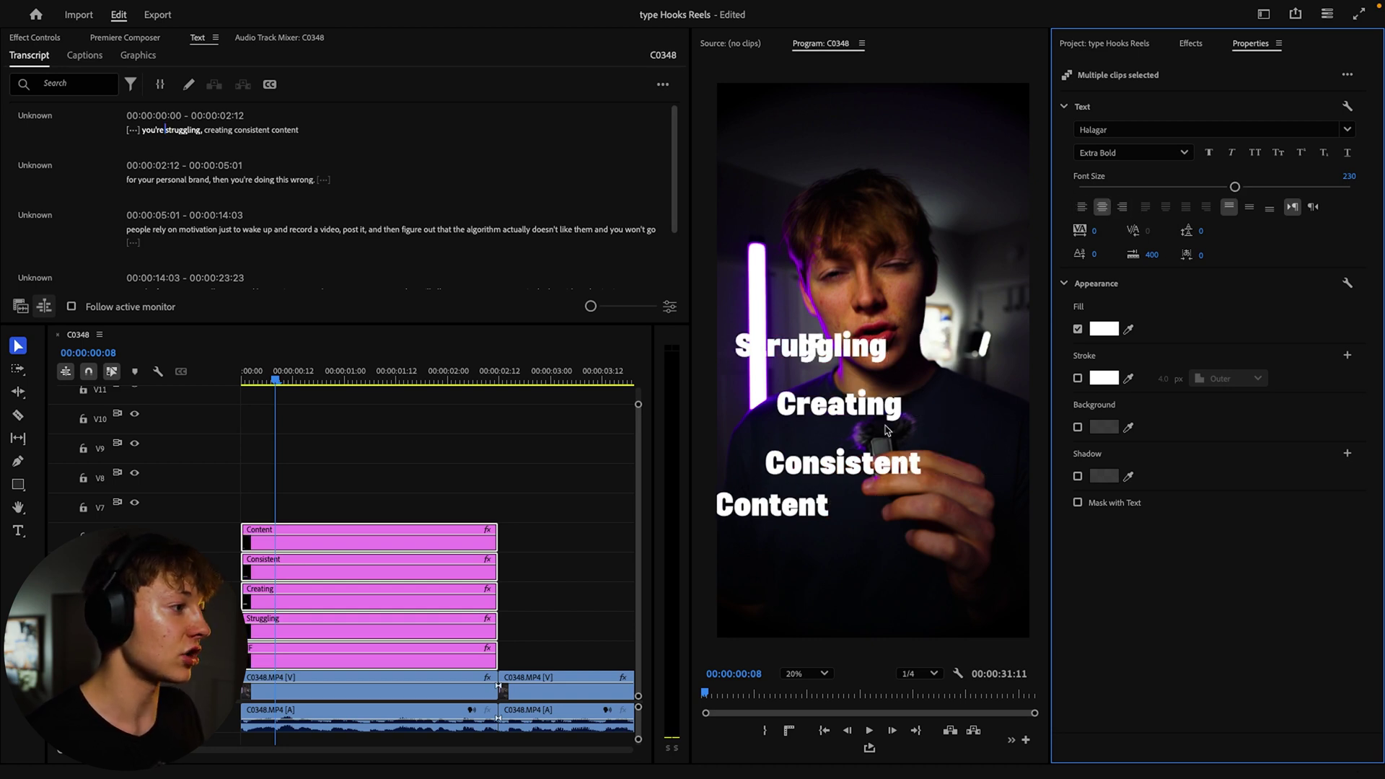
pyautogui.click(386, 459)
pyautogui.click(326, 540)
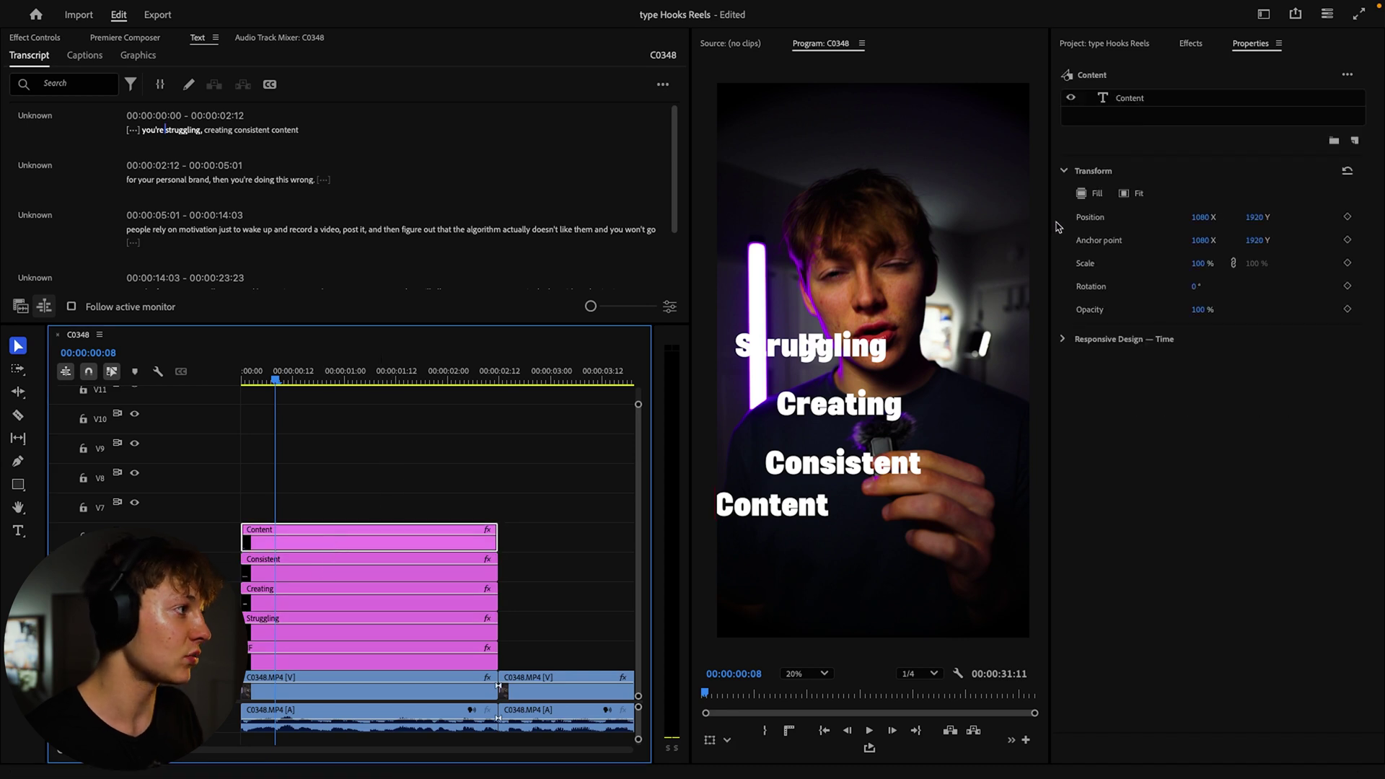
pyautogui.click(1129, 101)
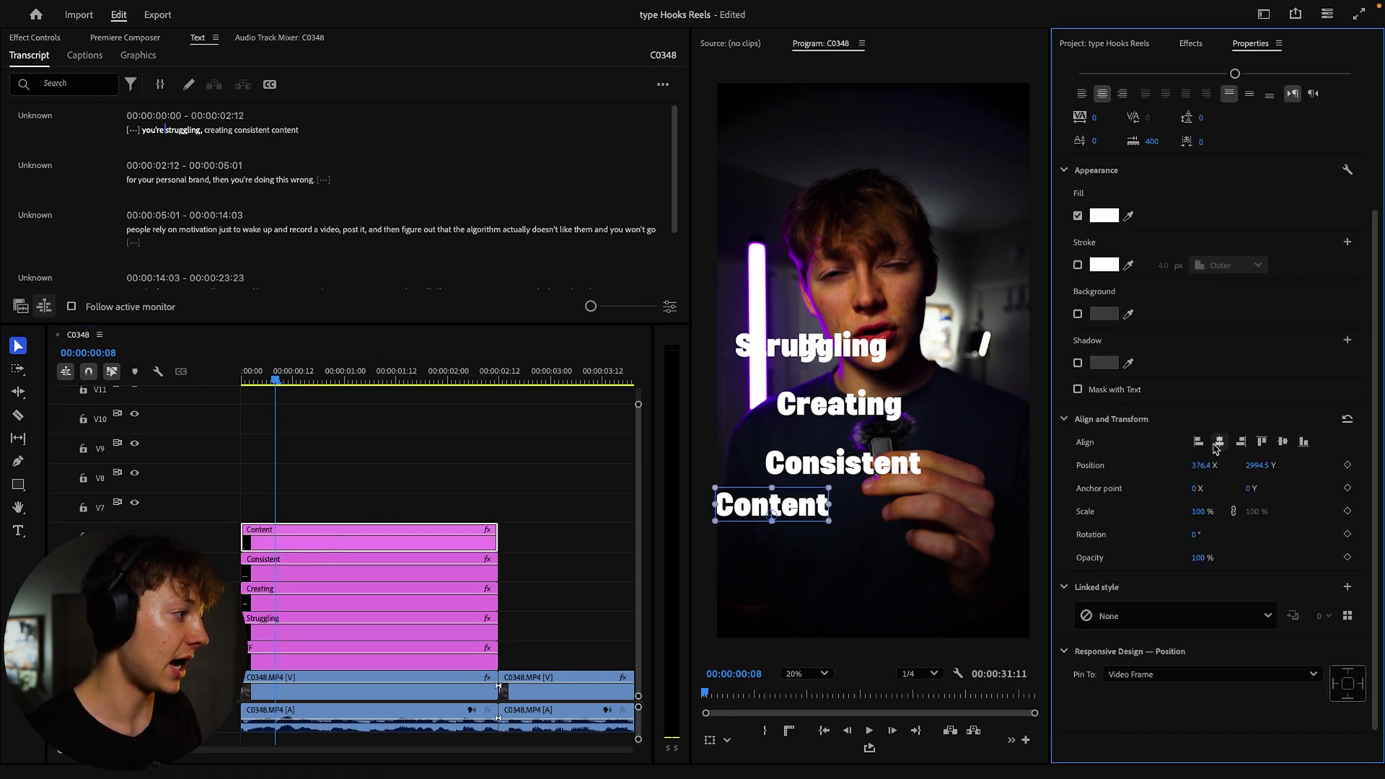
pyautogui.click(1220, 442)
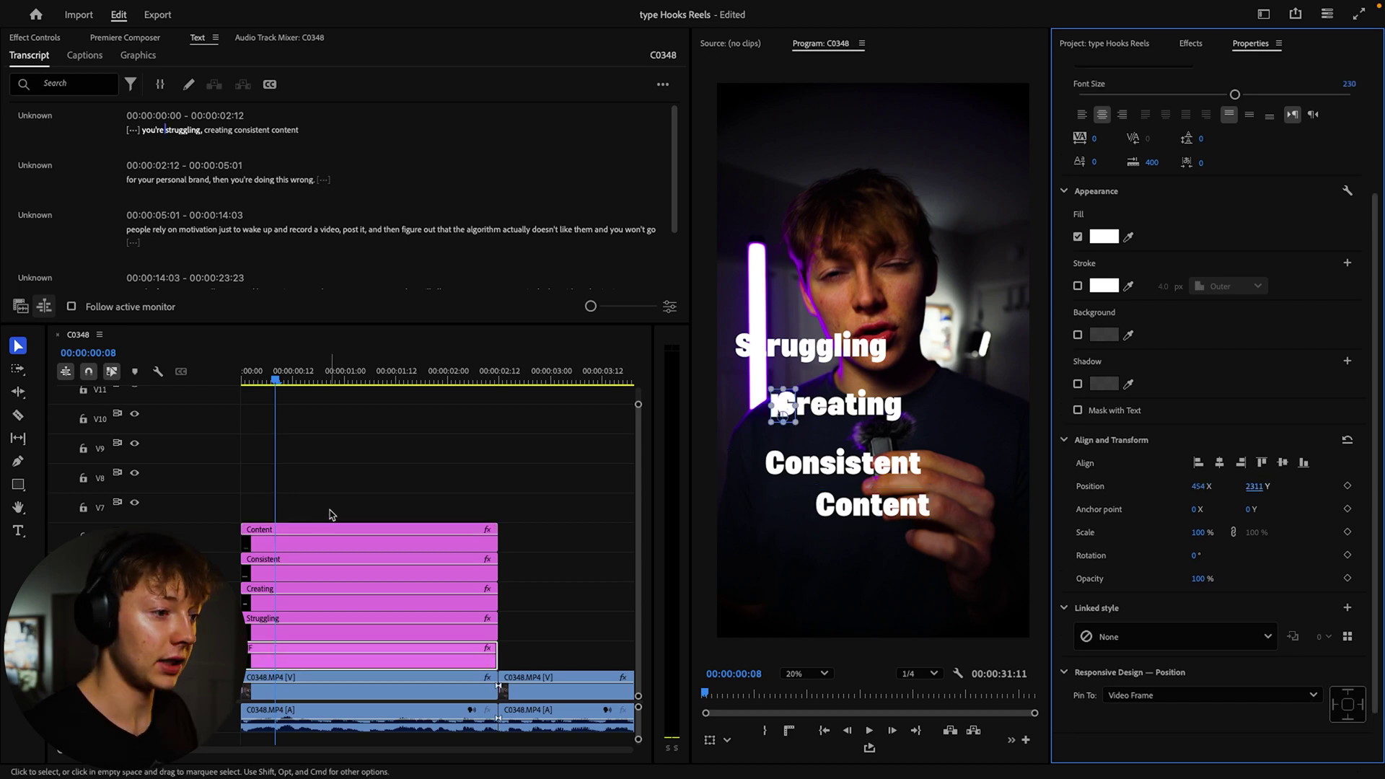
# - Enlarge Struggling to size 341 and position it directly beneath If Your
pyautogui.click(313, 618)
pyautogui.press('t')
pyautogui.click(1198, 118)
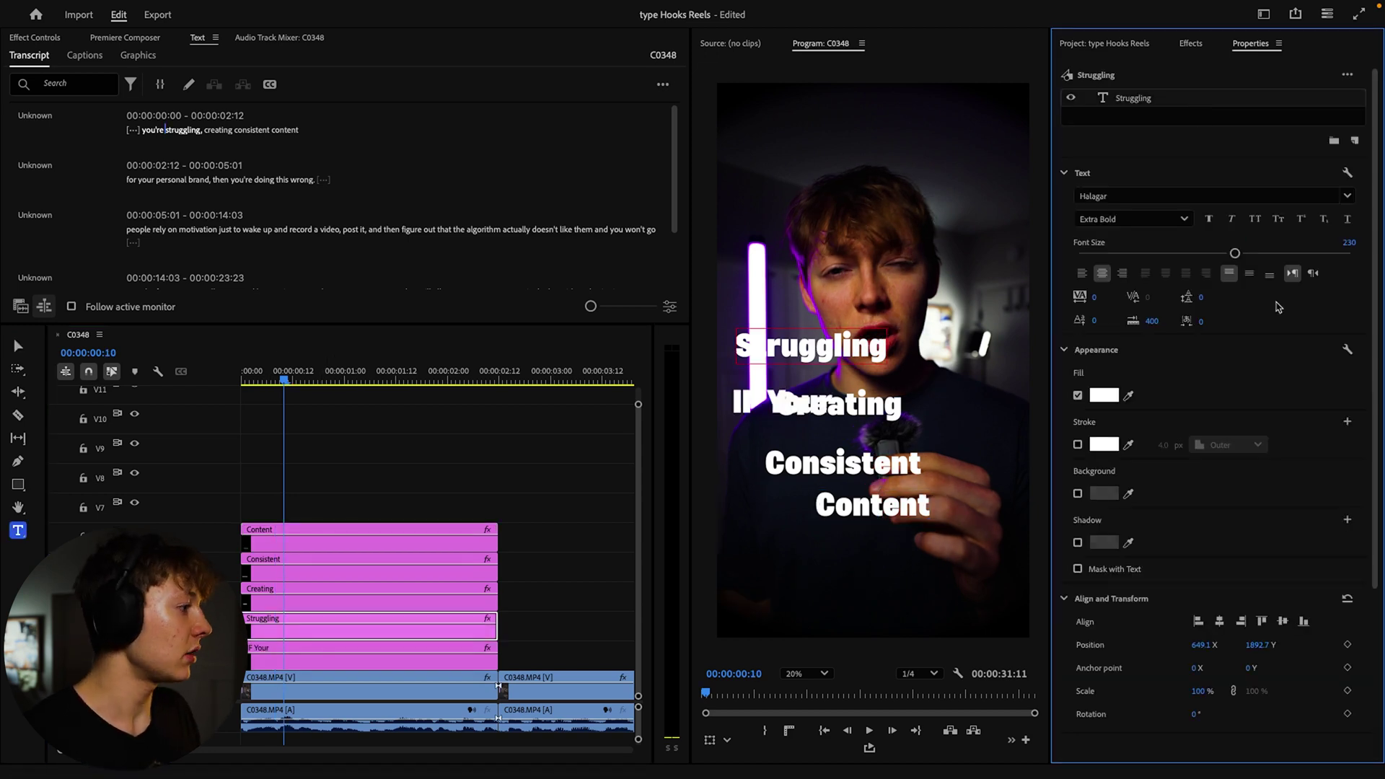
pyautogui.scroll(-3, 1224, 451)
pyautogui.moveTo(1252, 466); pyautogui.dragTo(1270, 462)
pyautogui.scroll(1, 1226, 217)
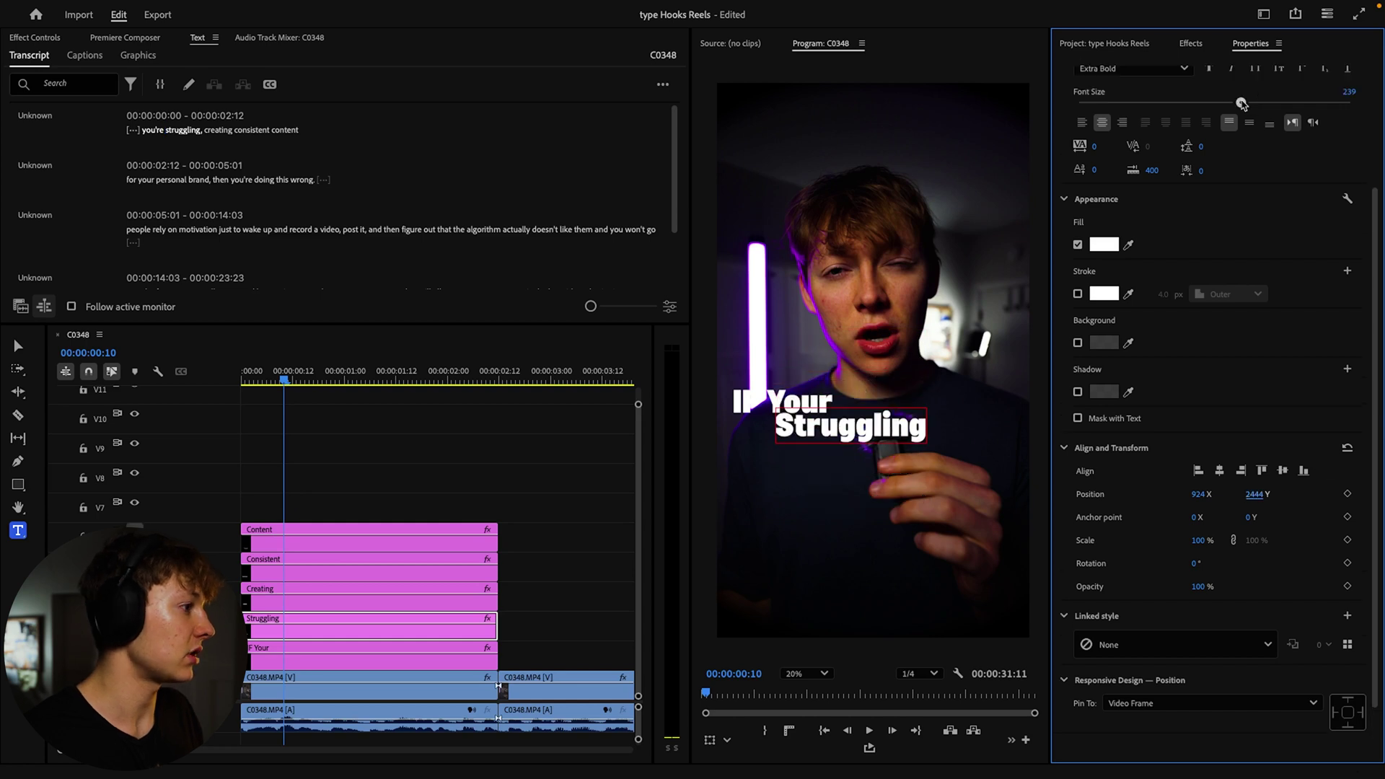
pyautogui.moveTo(1235, 103); pyautogui.dragTo(1292, 101)
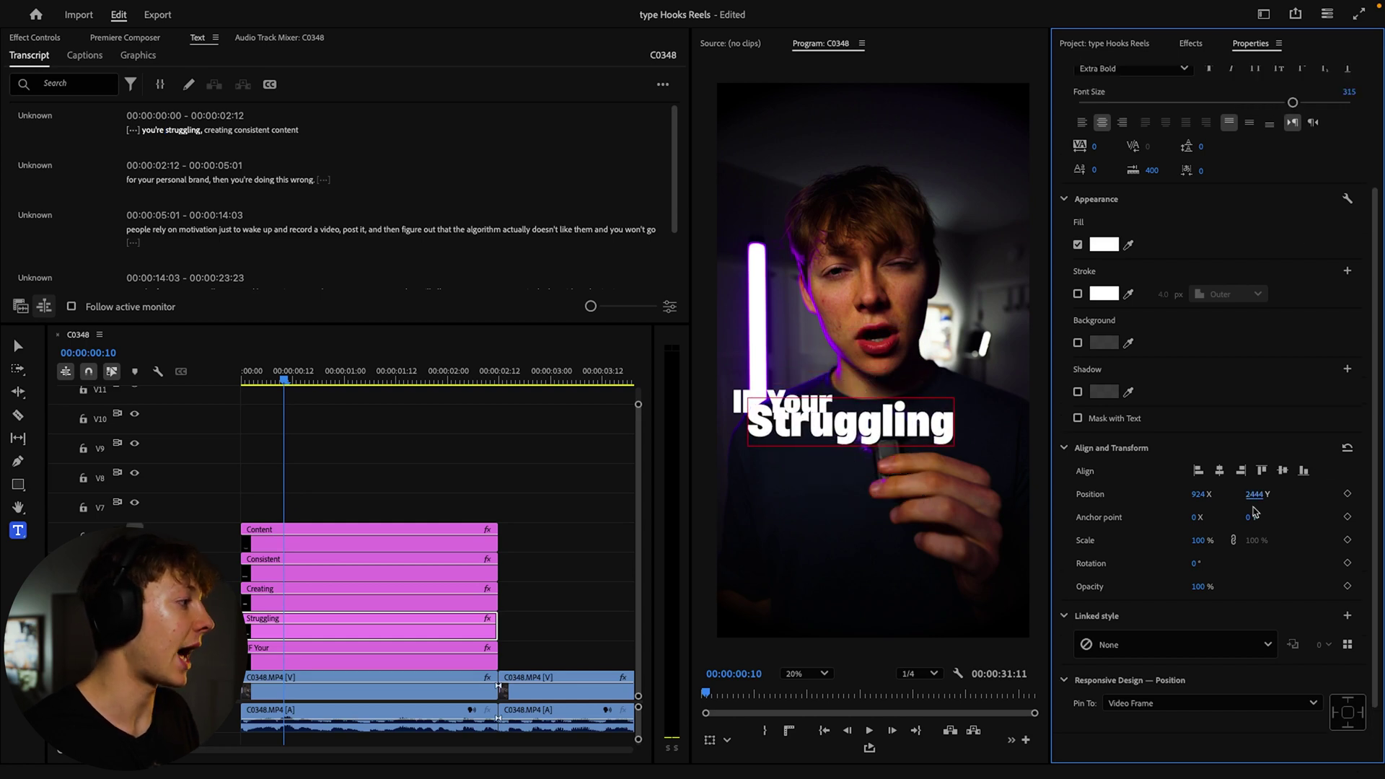
pyautogui.moveTo(1255, 499); pyautogui.dragTo(1272, 493)
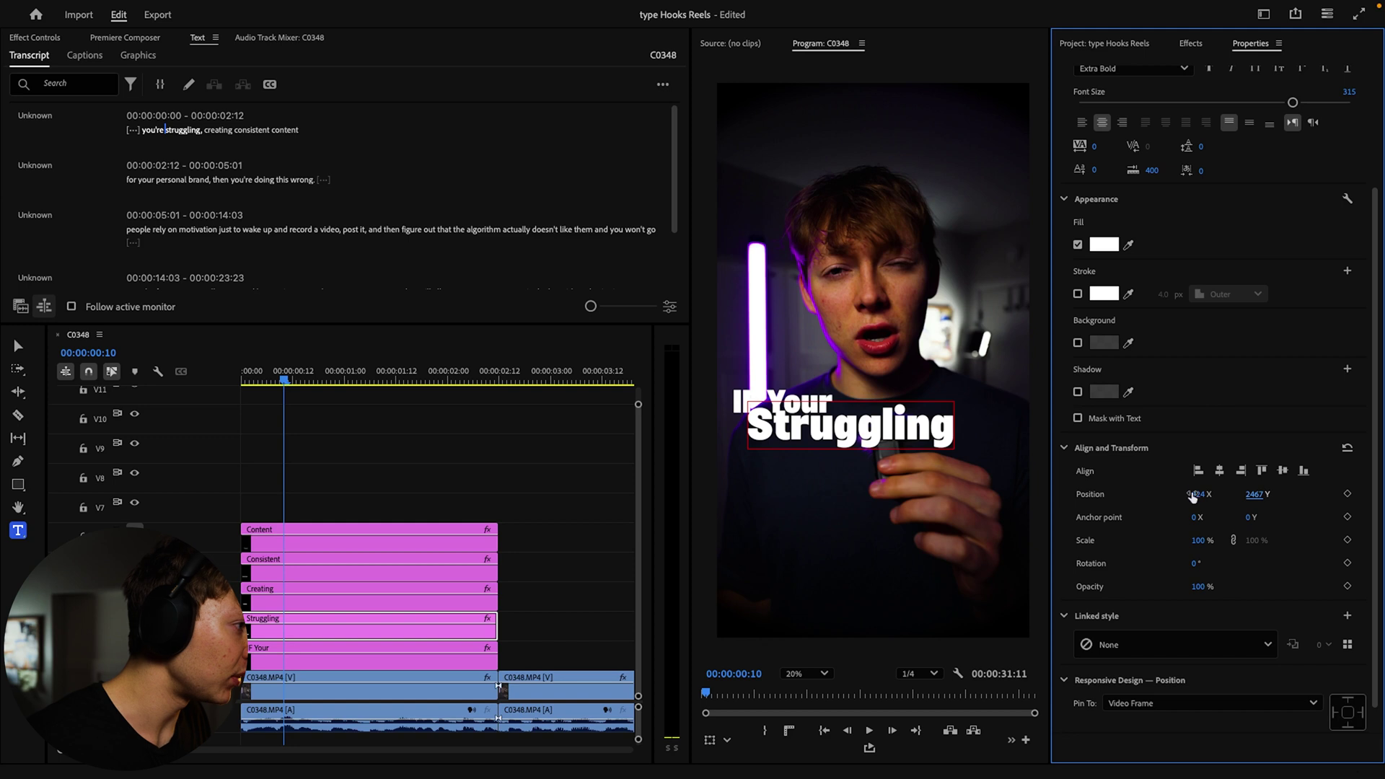
pyautogui.moveTo(1193, 497); pyautogui.dragTo(1201, 496)
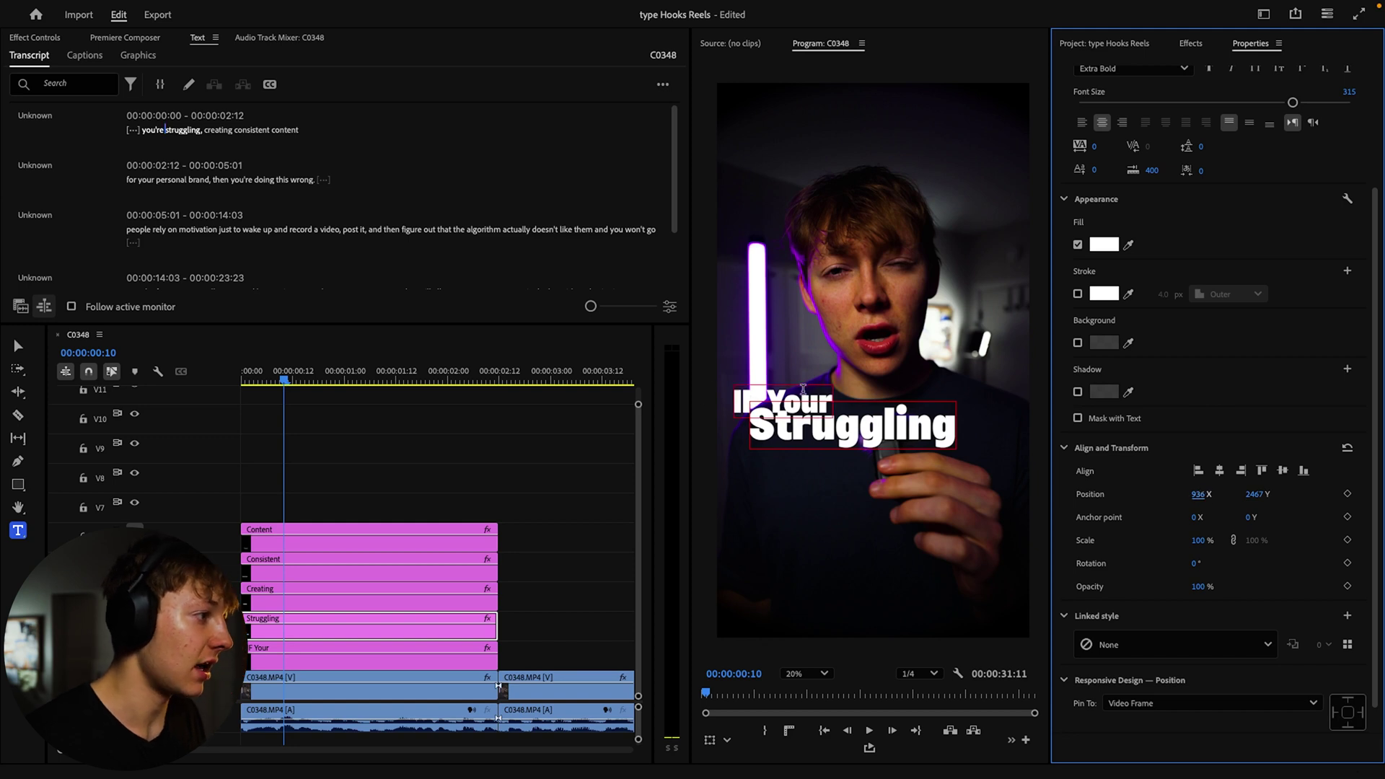
pyautogui.moveTo(1293, 102); pyautogui.dragTo(1311, 102)
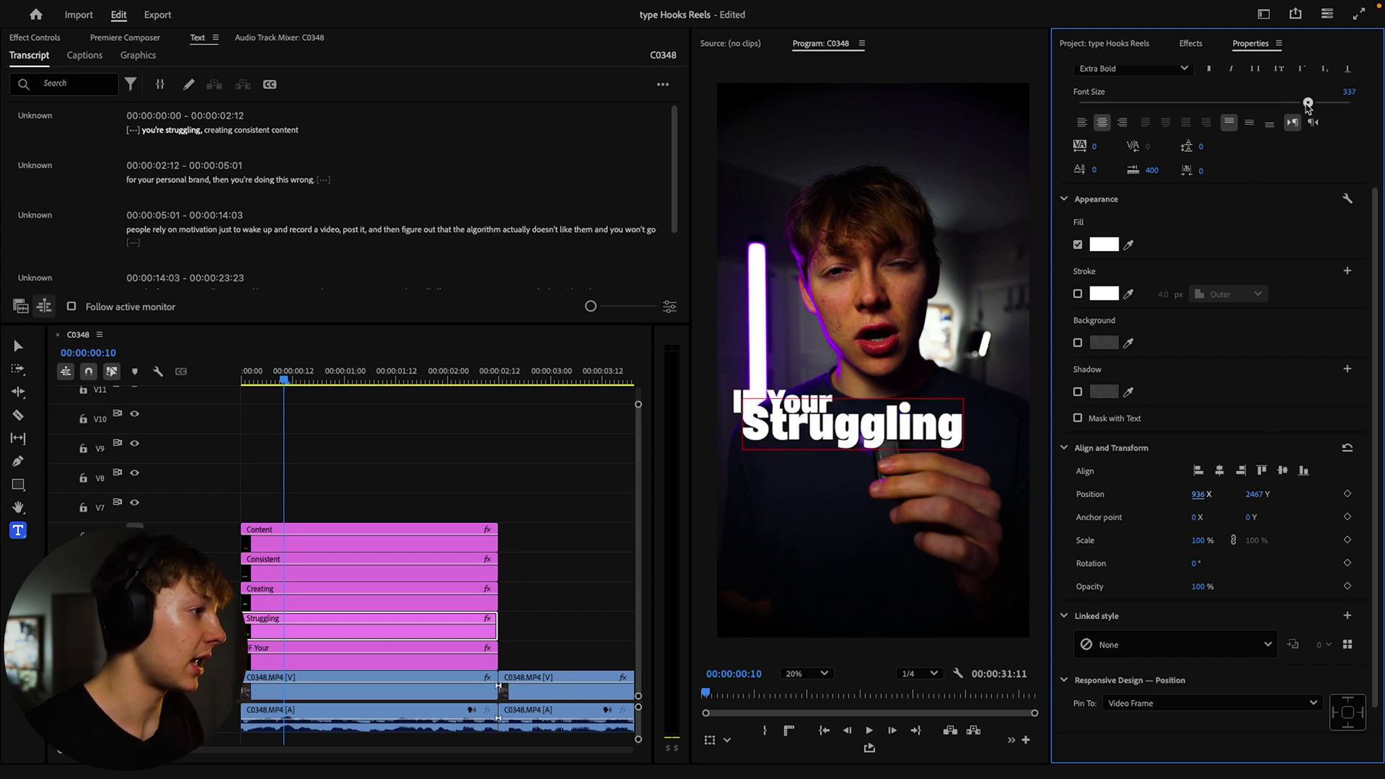
pyautogui.moveTo(1201, 496)
pyautogui.mouseDown()
pyautogui.moveTo(1267, 495)
pyautogui.moveTo(1249, 462)
pyautogui.moveTo(1360, 452)
pyautogui.mouseUp()
# - Select the Creating clip and centre it horizontally in the frame
pyautogui.click(377, 464)
pyautogui.click(360, 599)
pyautogui.click(1221, 442)
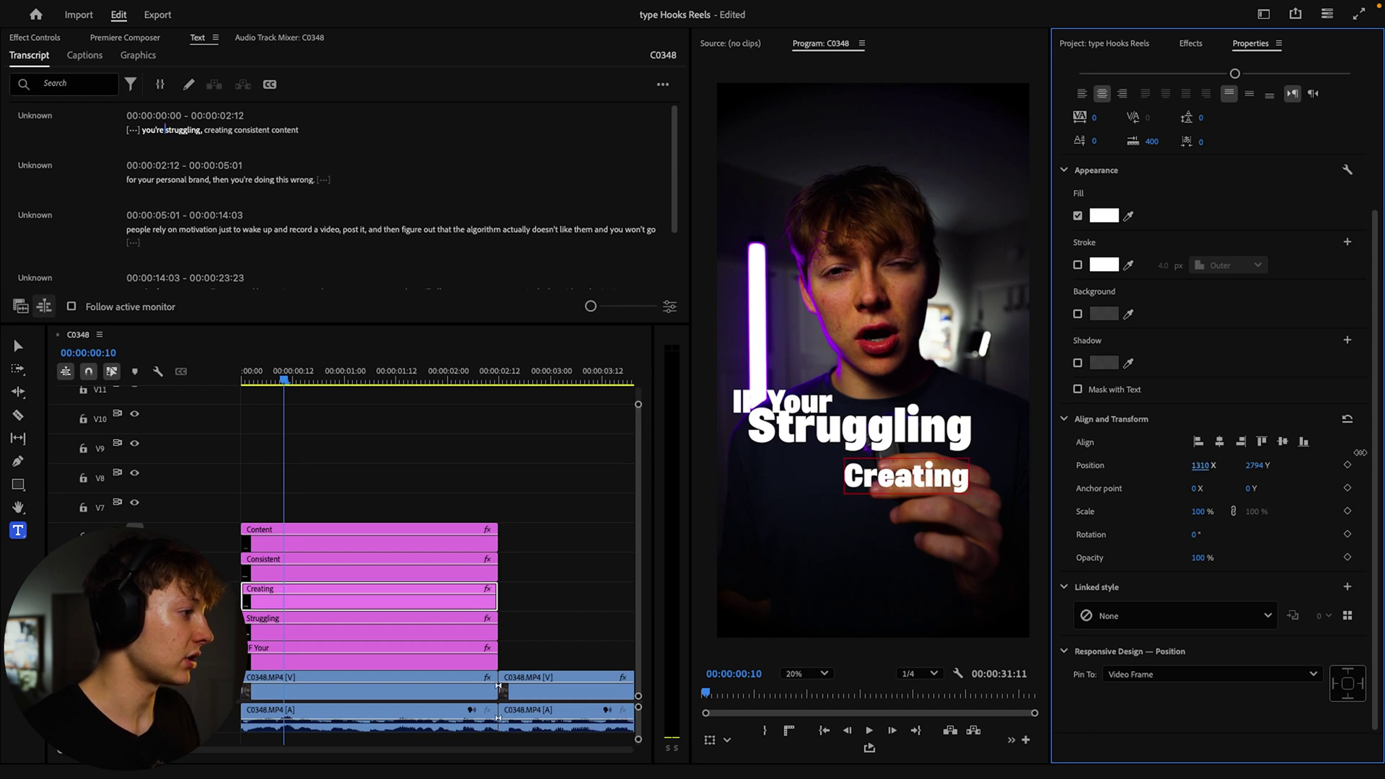
# - Raise Creating toward Struggling, then enlarge Consistent to 351 and centre it horizontally
pyautogui.moveTo(1266, 467); pyautogui.dragTo(1221, 464)
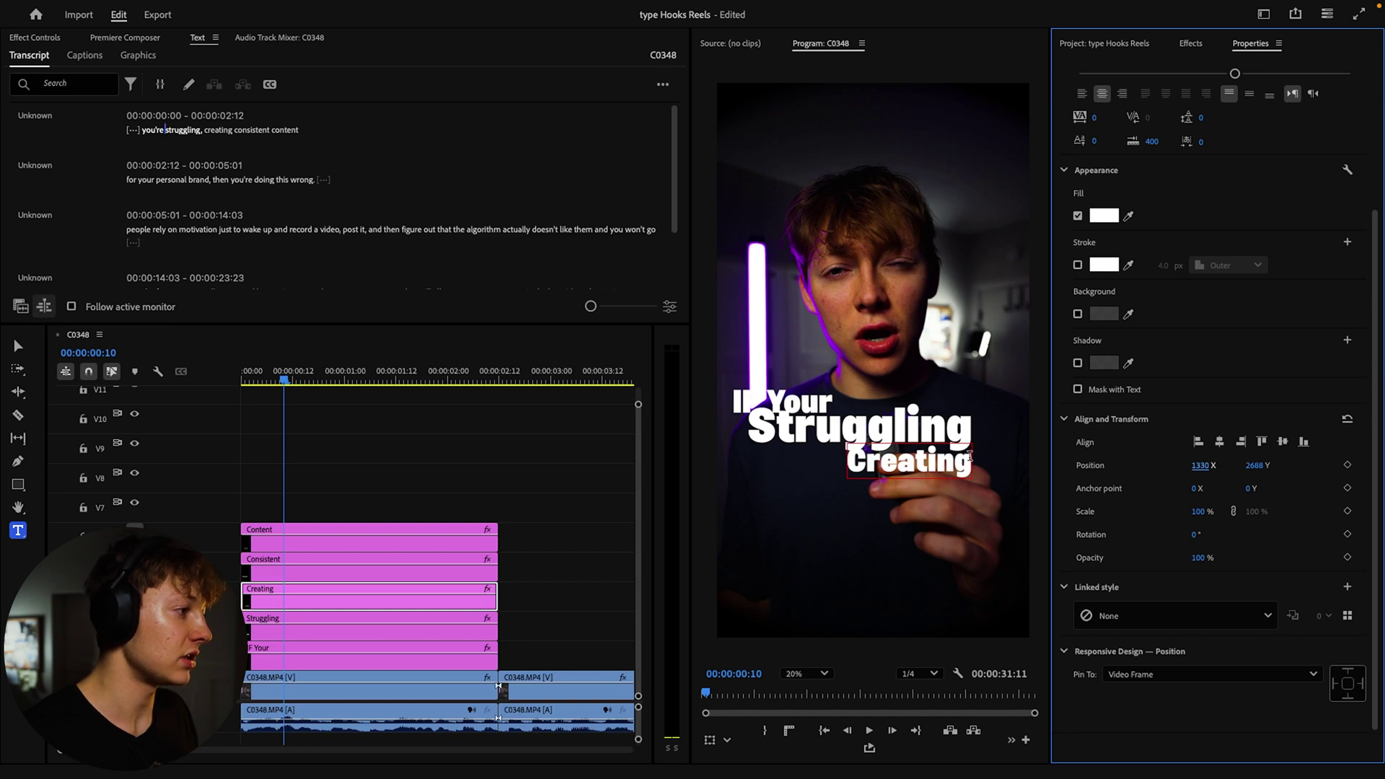
pyautogui.click(323, 570)
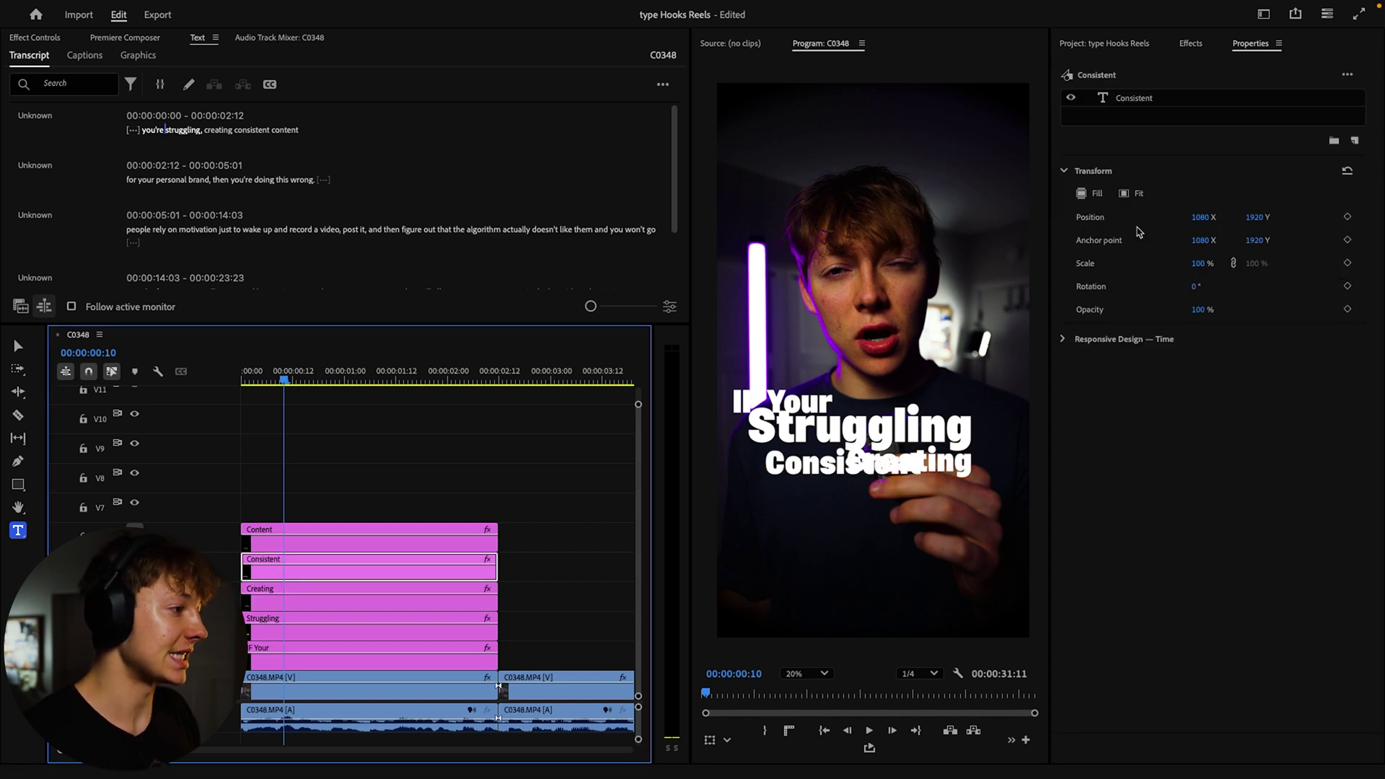
pyautogui.click(1147, 96)
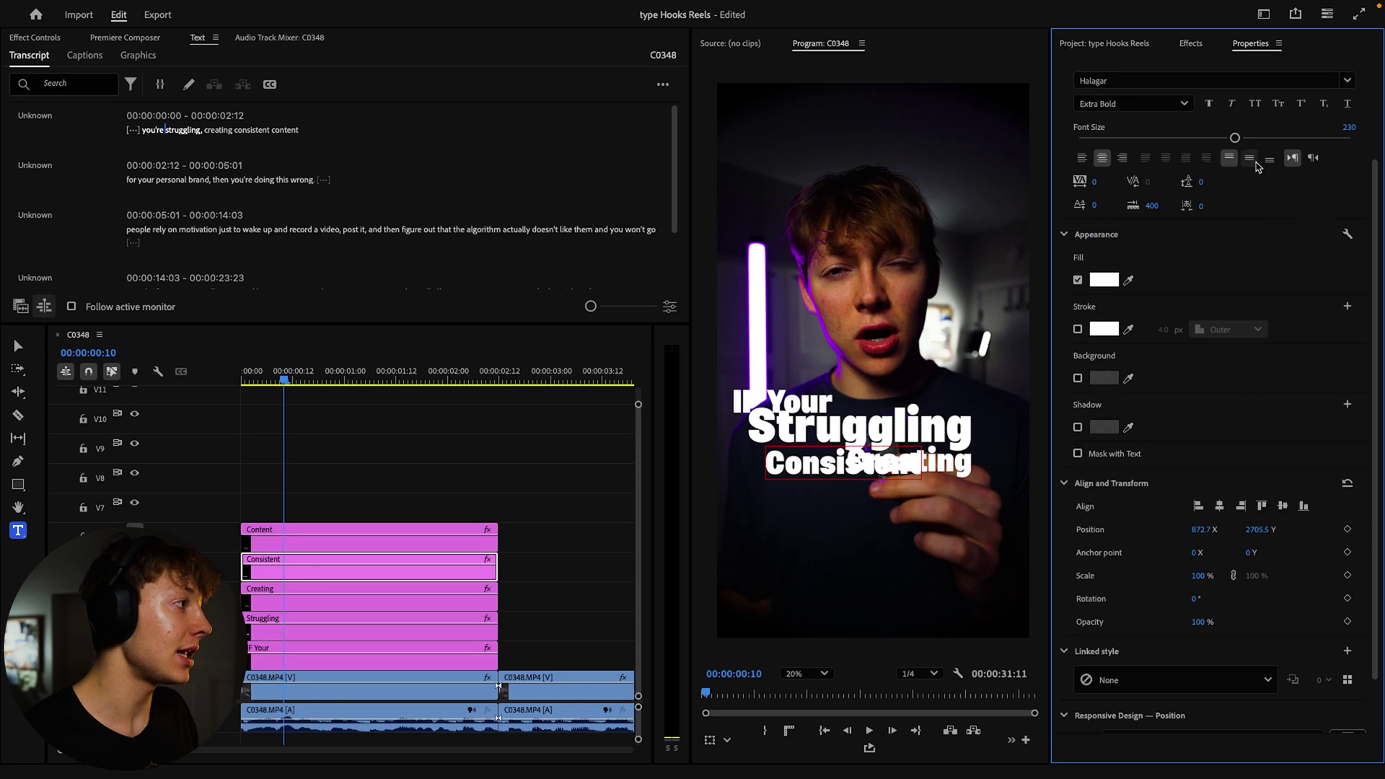
pyautogui.moveTo(1235, 137); pyautogui.dragTo(1317, 137)
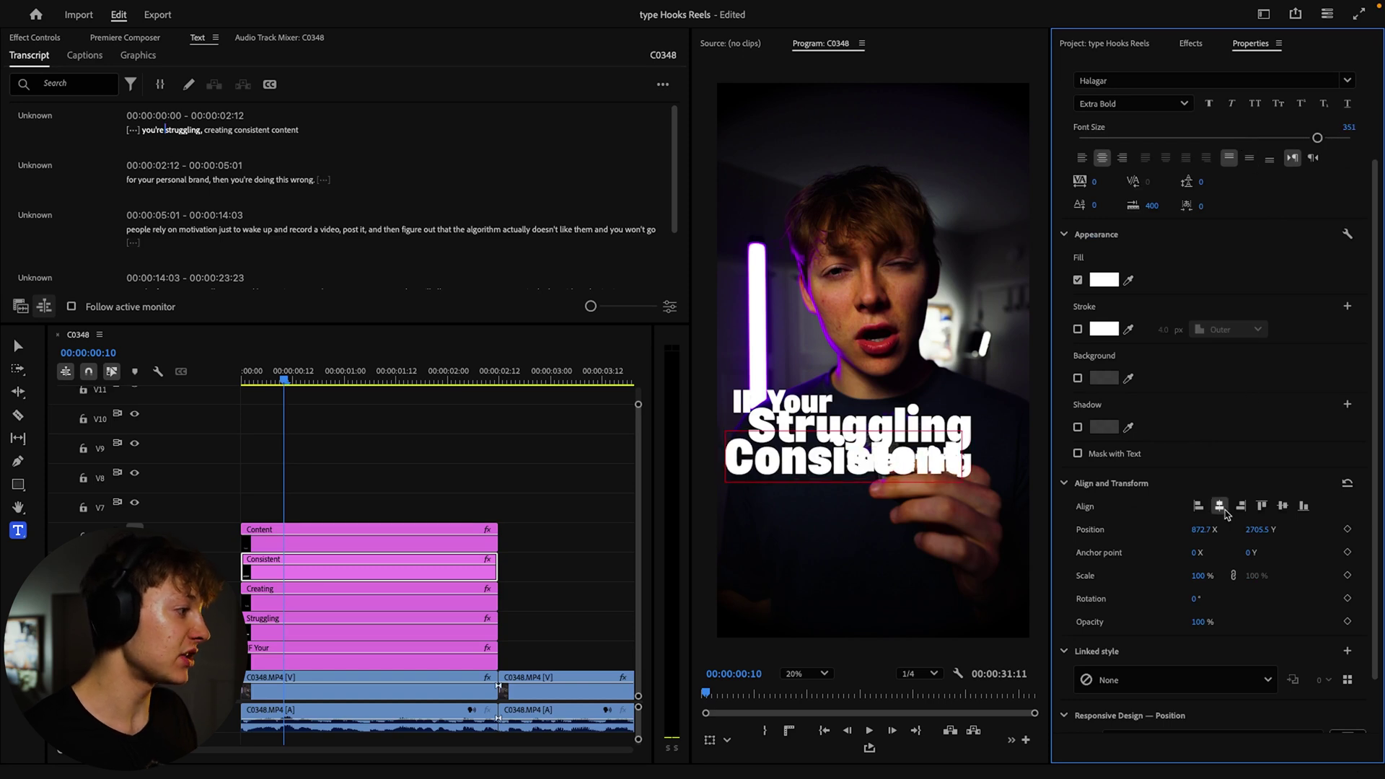
pyautogui.click(1219, 506)
# - Lower Consistent in the frame and move Content just beneath it
pyautogui.moveTo(1257, 529)
pyautogui.mouseDown()
pyautogui.moveTo(1320, 536)
pyautogui.moveTo(1296, 519)
pyautogui.mouseUp()
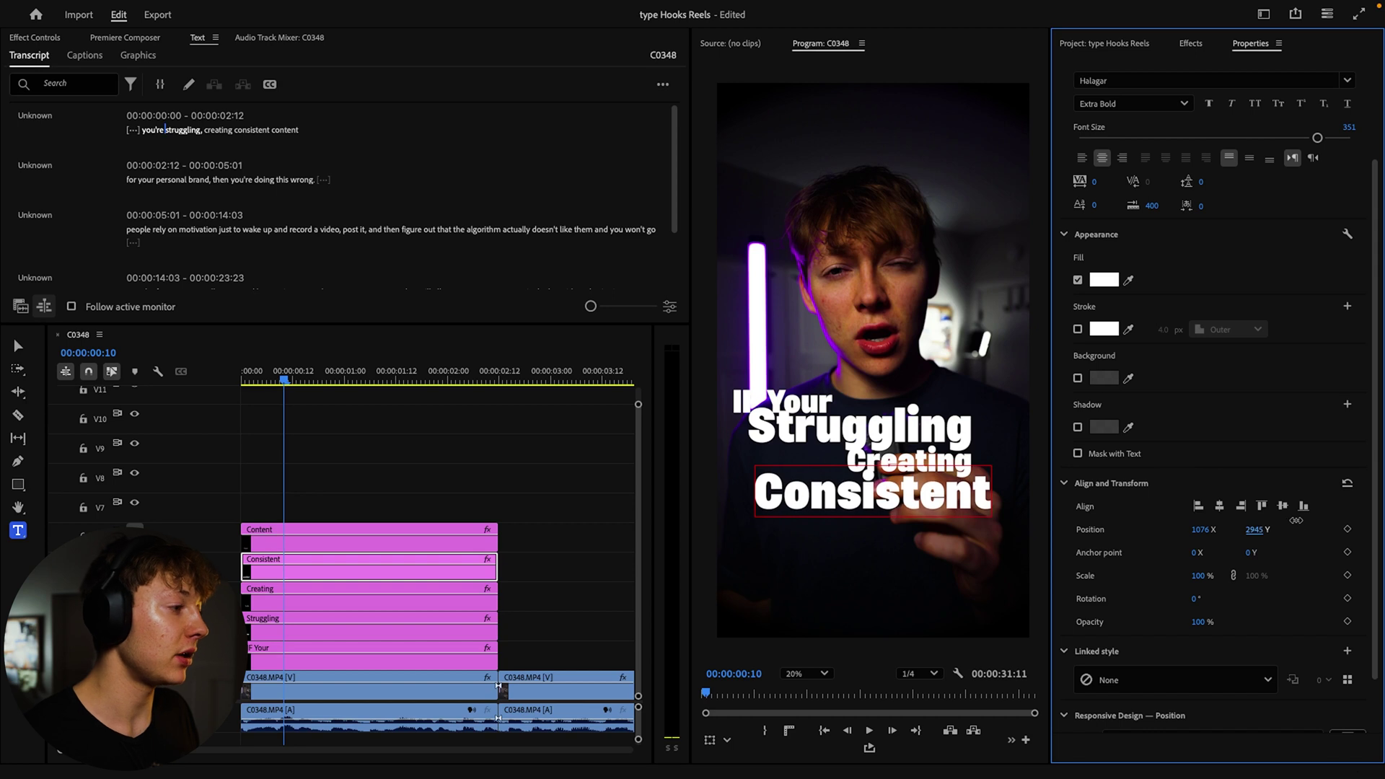
pyautogui.moveTo(1207, 537)
pyautogui.mouseDown()
pyautogui.moveTo(1179, 520)
pyautogui.moveTo(1216, 529)
pyautogui.mouseUp()
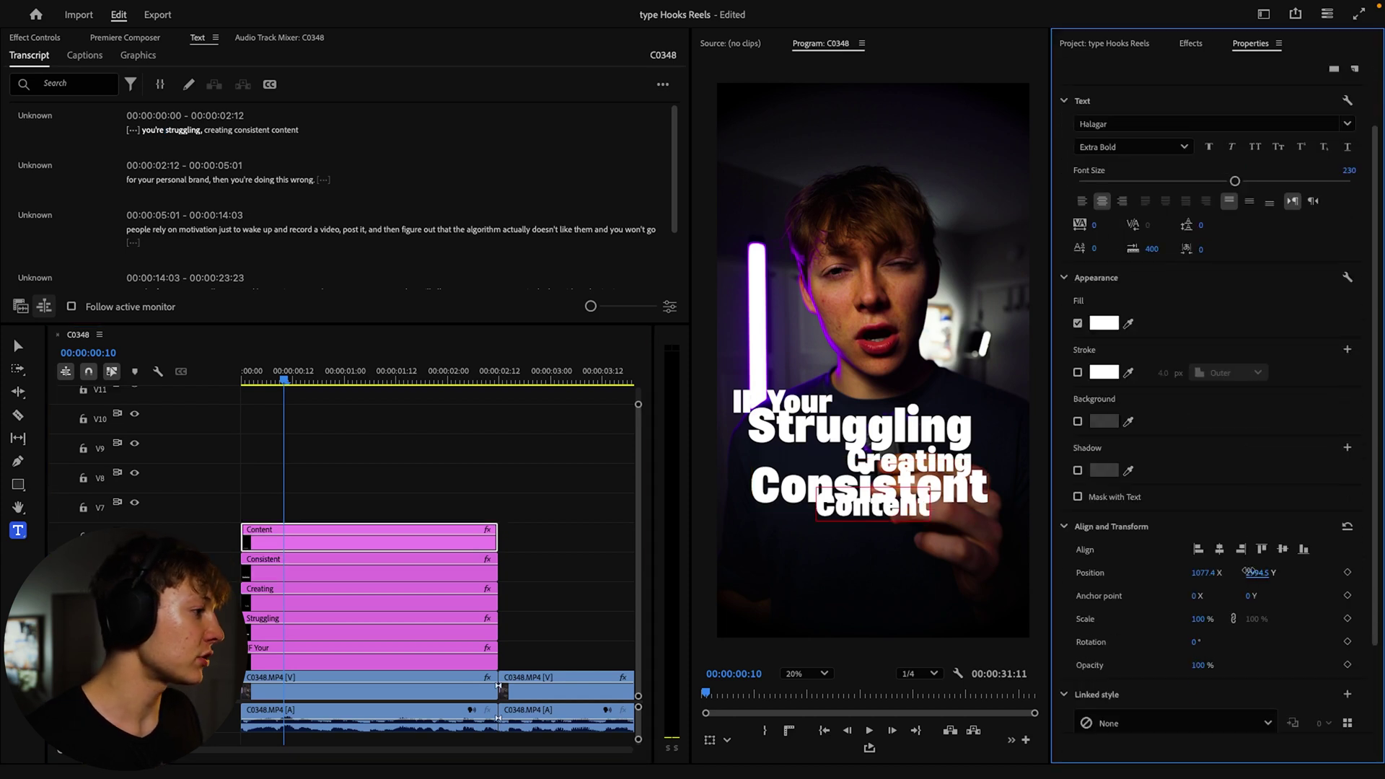
pyautogui.moveTo(1251, 572); pyautogui.dragTo(1272, 557)
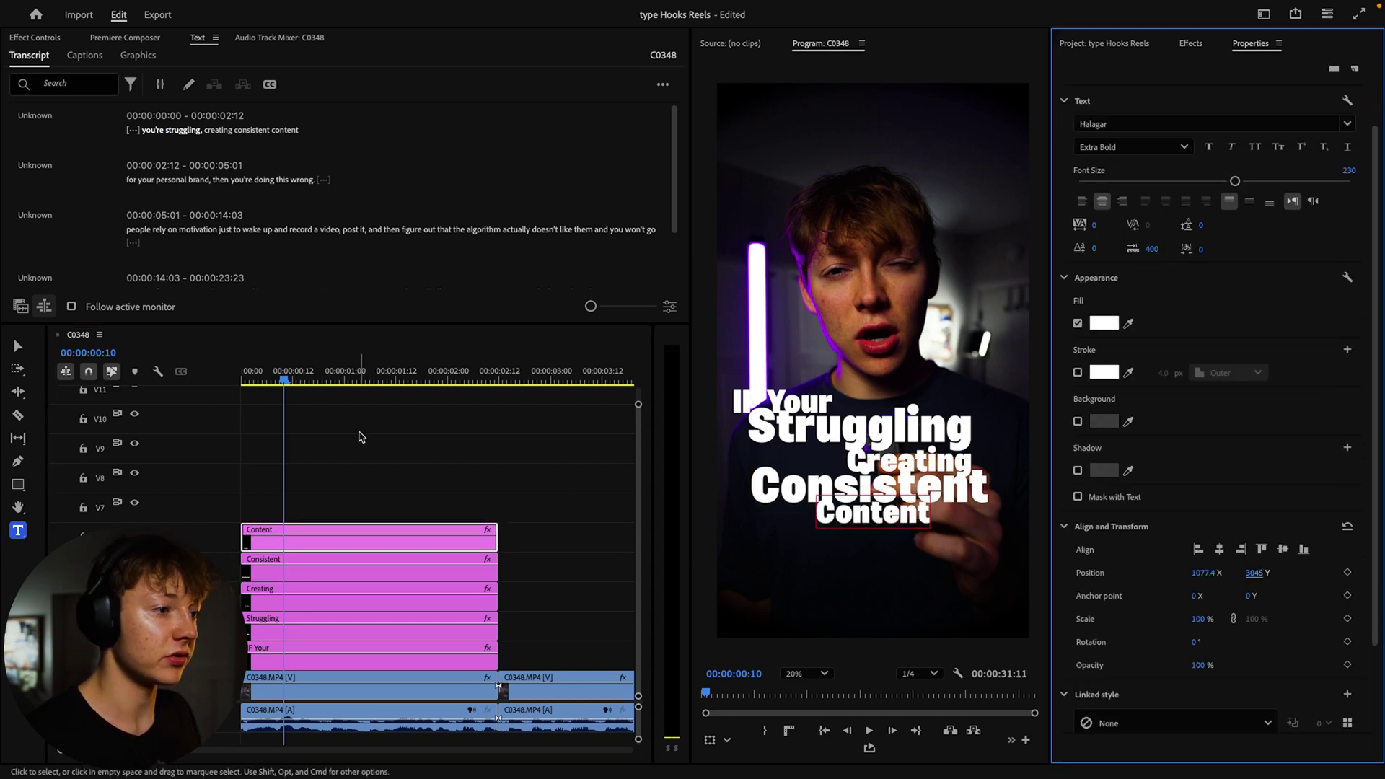
pyautogui.click(404, 462)
# - Move the Struggling and Creating clips earlier, previewing their timing from the start
pyautogui.moveTo(296, 380); pyautogui.dragTo(303, 388)
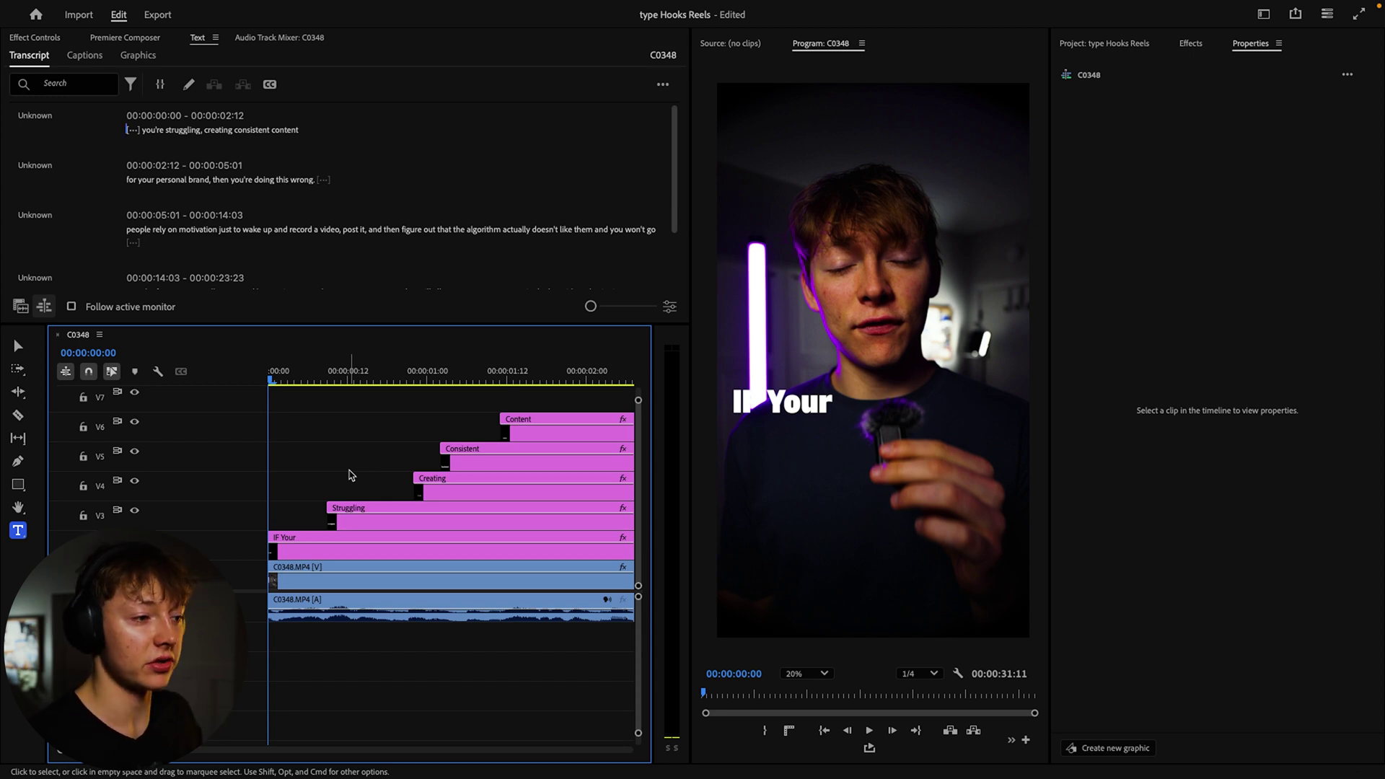
pyautogui.moveTo(364, 508); pyautogui.dragTo(346, 509)
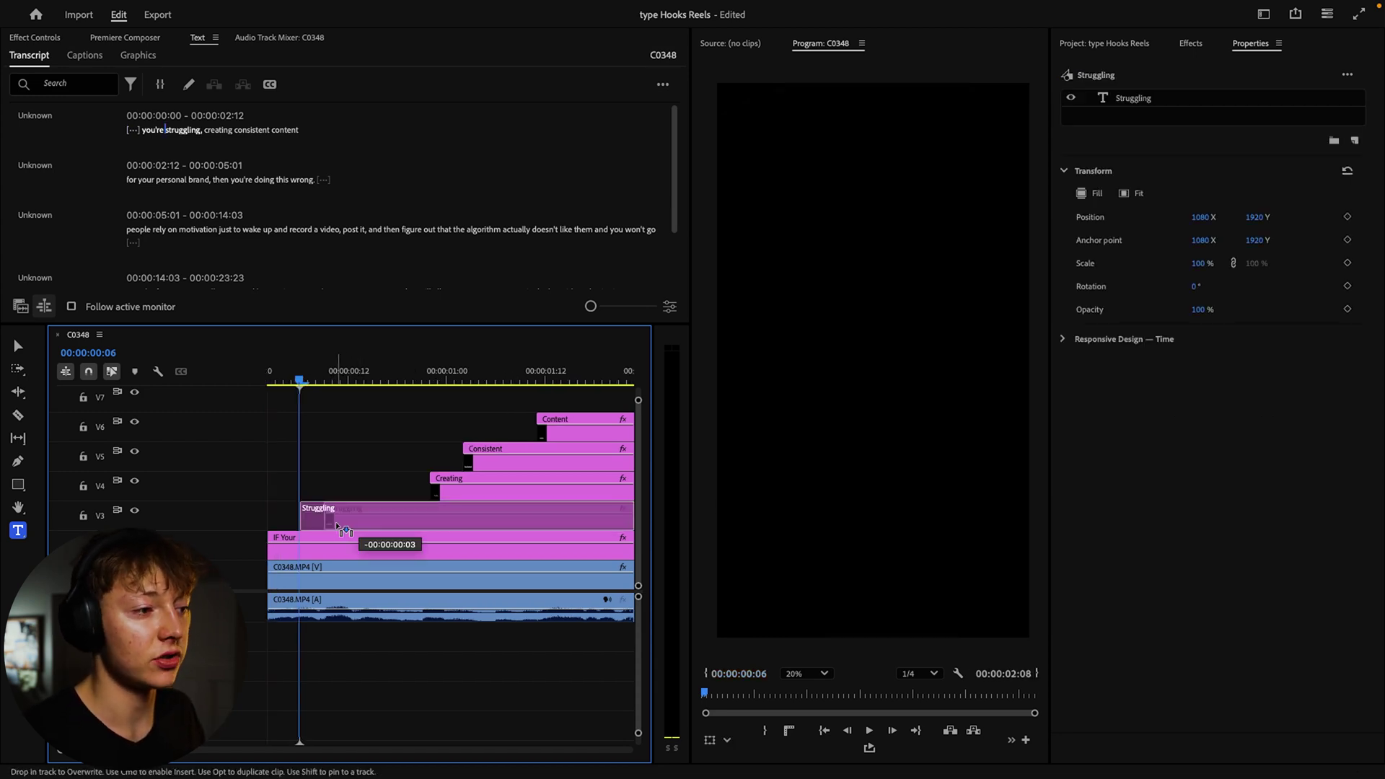
pyautogui.press('Home')
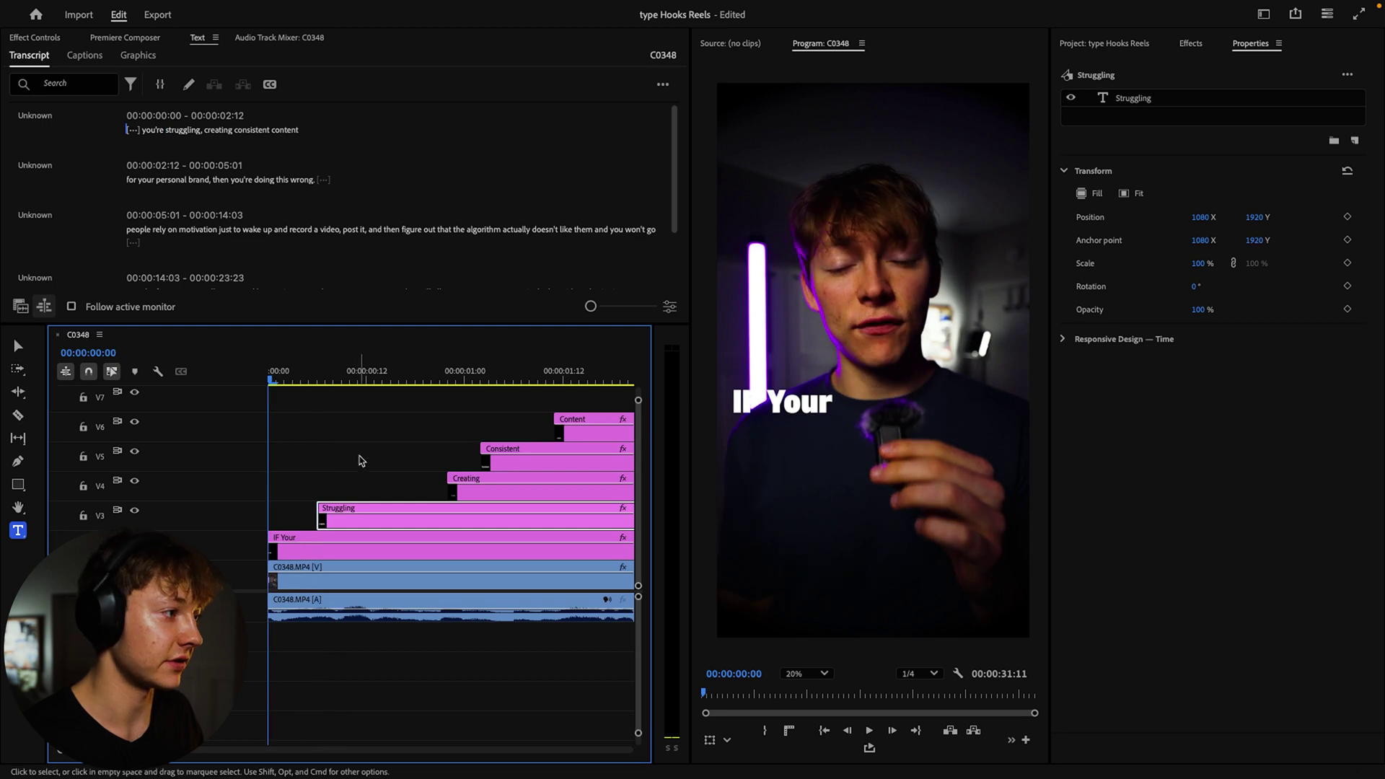
pyautogui.press('space')
pyautogui.press('space')
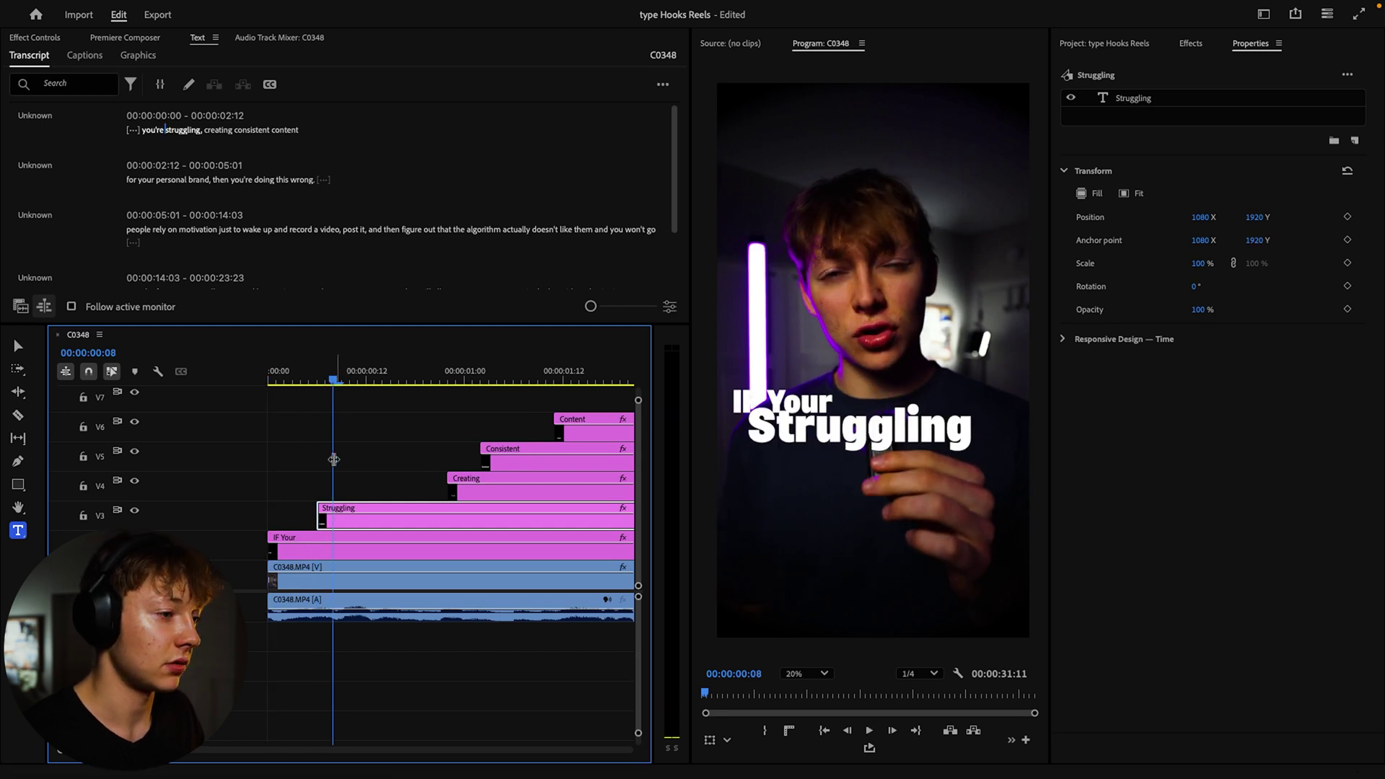
pyautogui.press('space')
pyautogui.press('space')
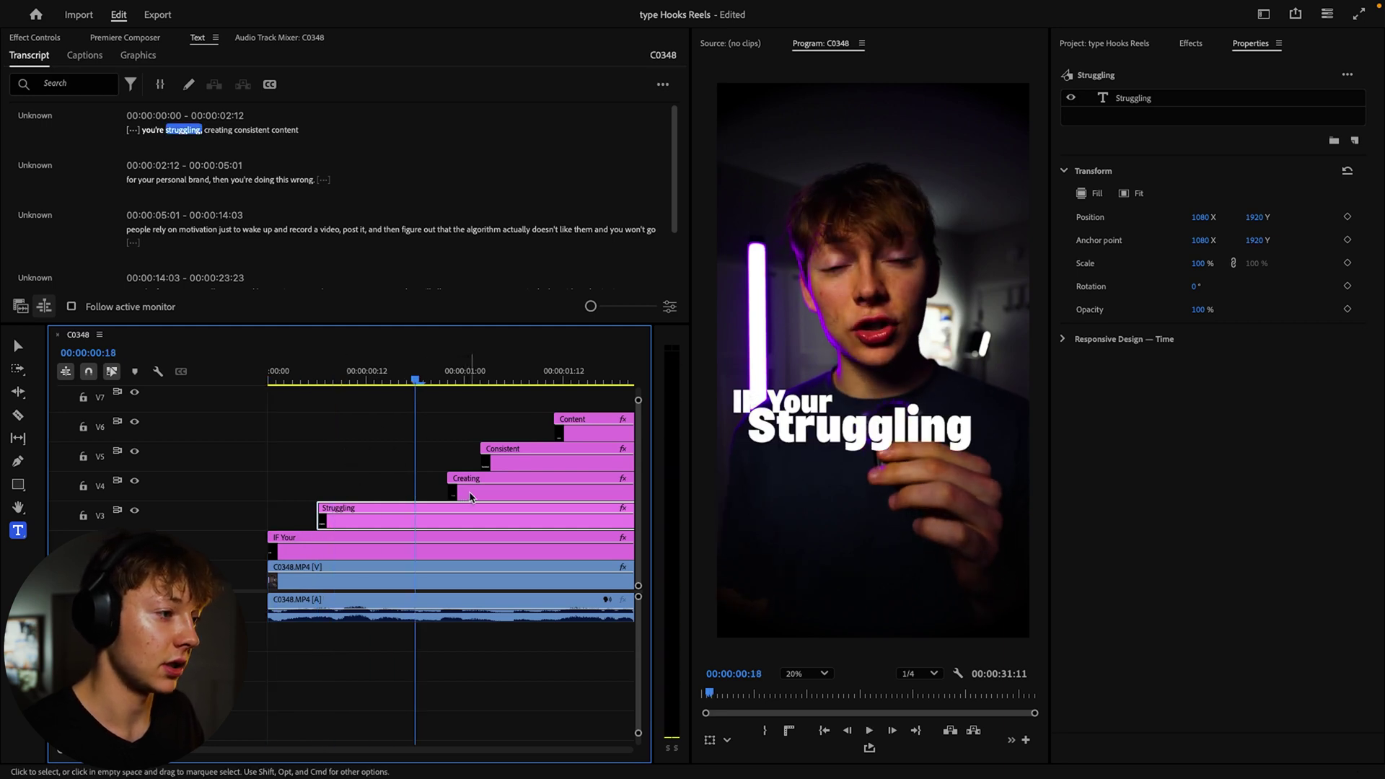
pyautogui.moveTo(470, 496); pyautogui.dragTo(429, 496)
pyautogui.press('Home')
pyautogui.press('space')
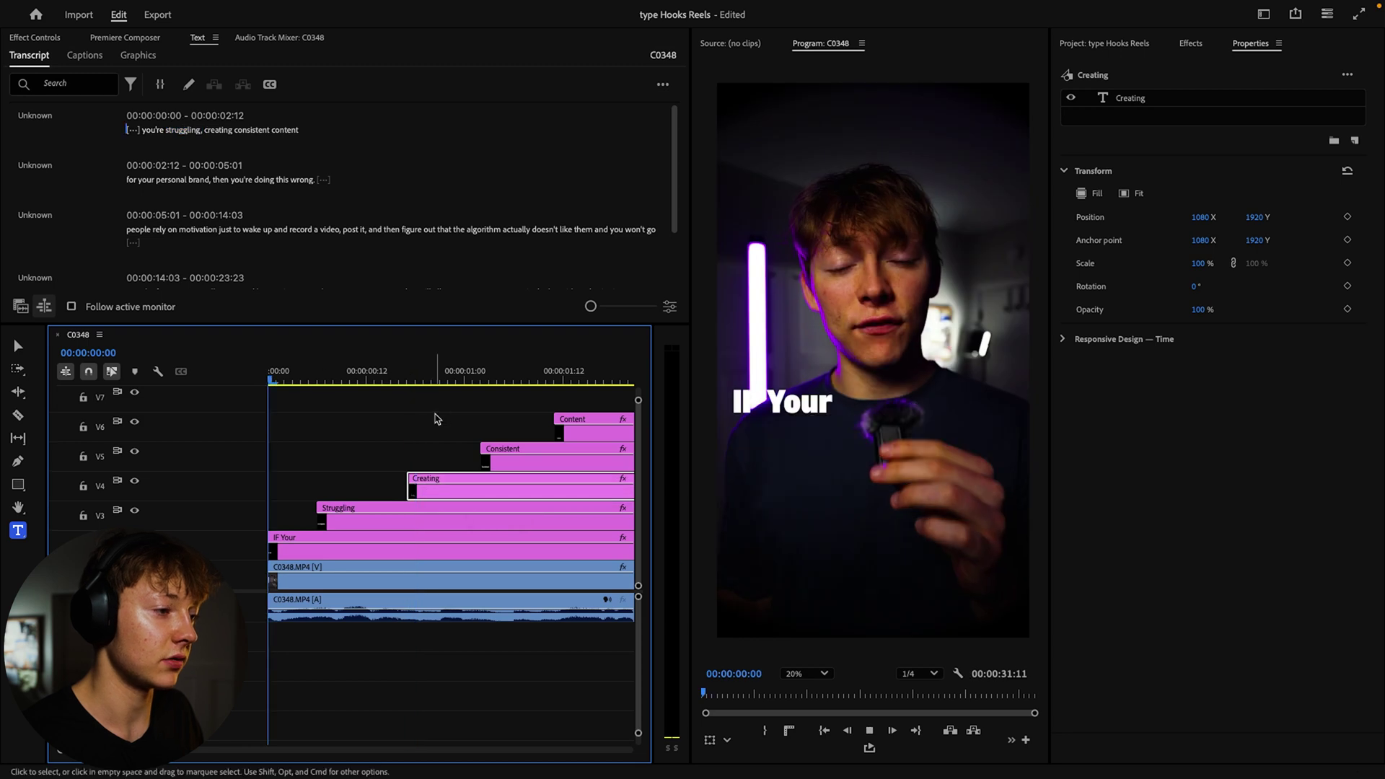
pyautogui.click(333, 370)
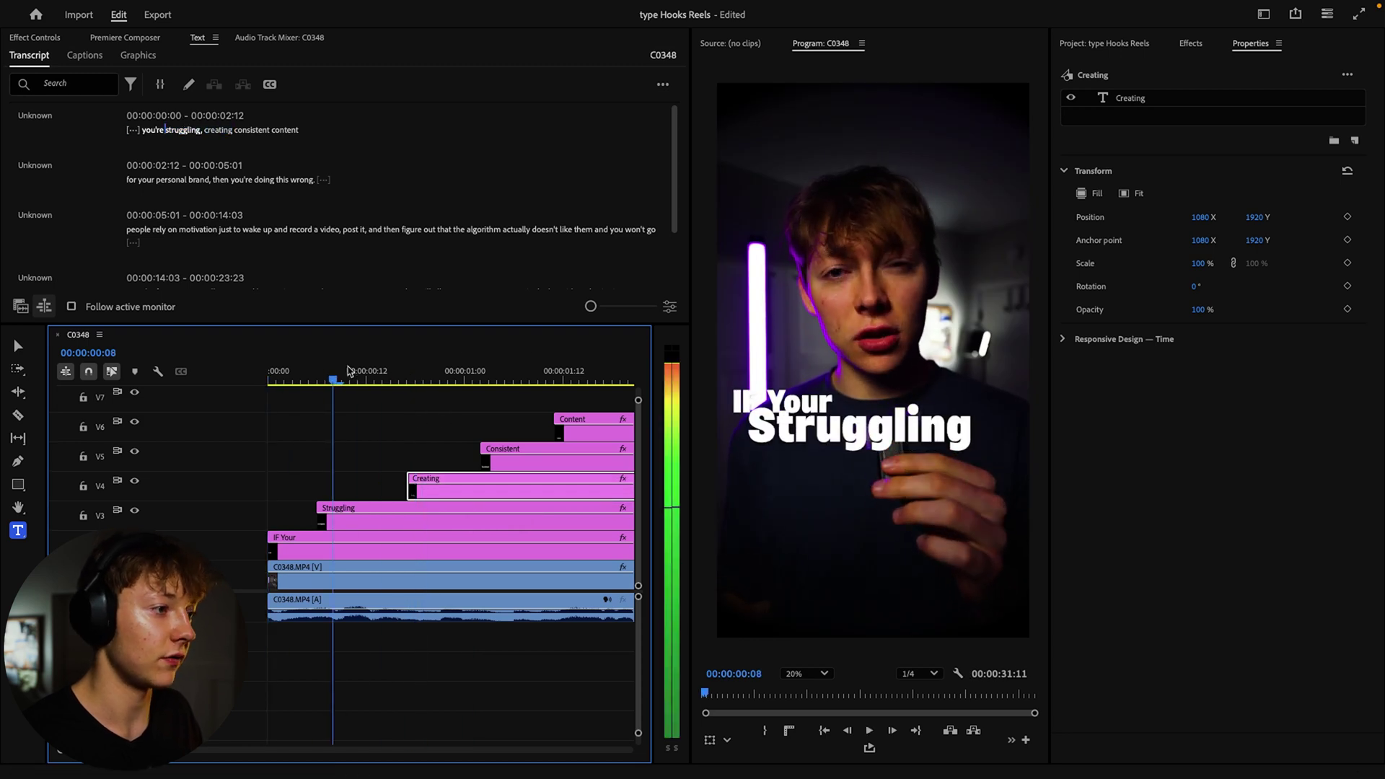
# - Shift the Consistent and Content clips later so each word appears in turn
pyautogui.moveTo(348, 371)
pyautogui.mouseDown()
pyautogui.moveTo(454, 382)
pyautogui.moveTo(411, 382)
pyautogui.mouseUp()
pyautogui.moveTo(444, 466); pyautogui.dragTo(469, 467)
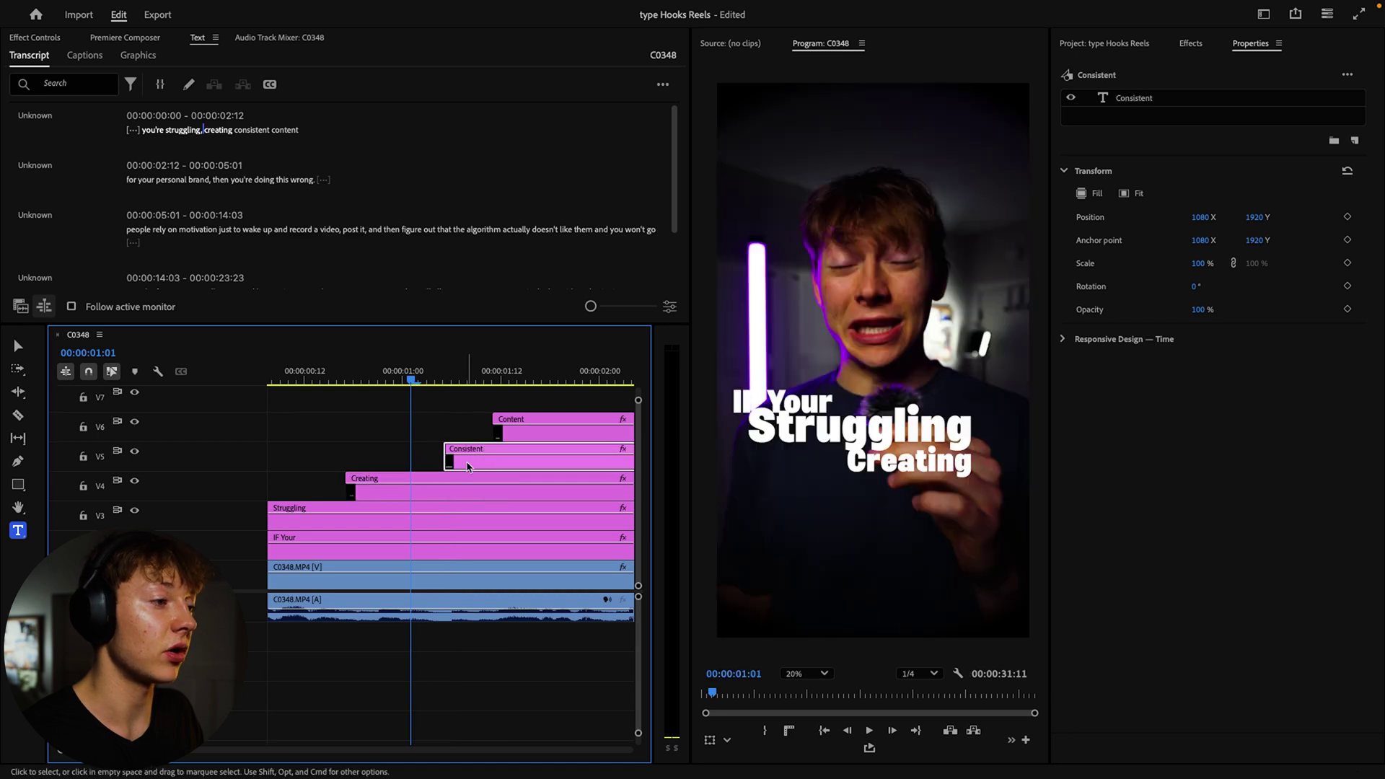
pyautogui.press('space')
pyautogui.press('space')
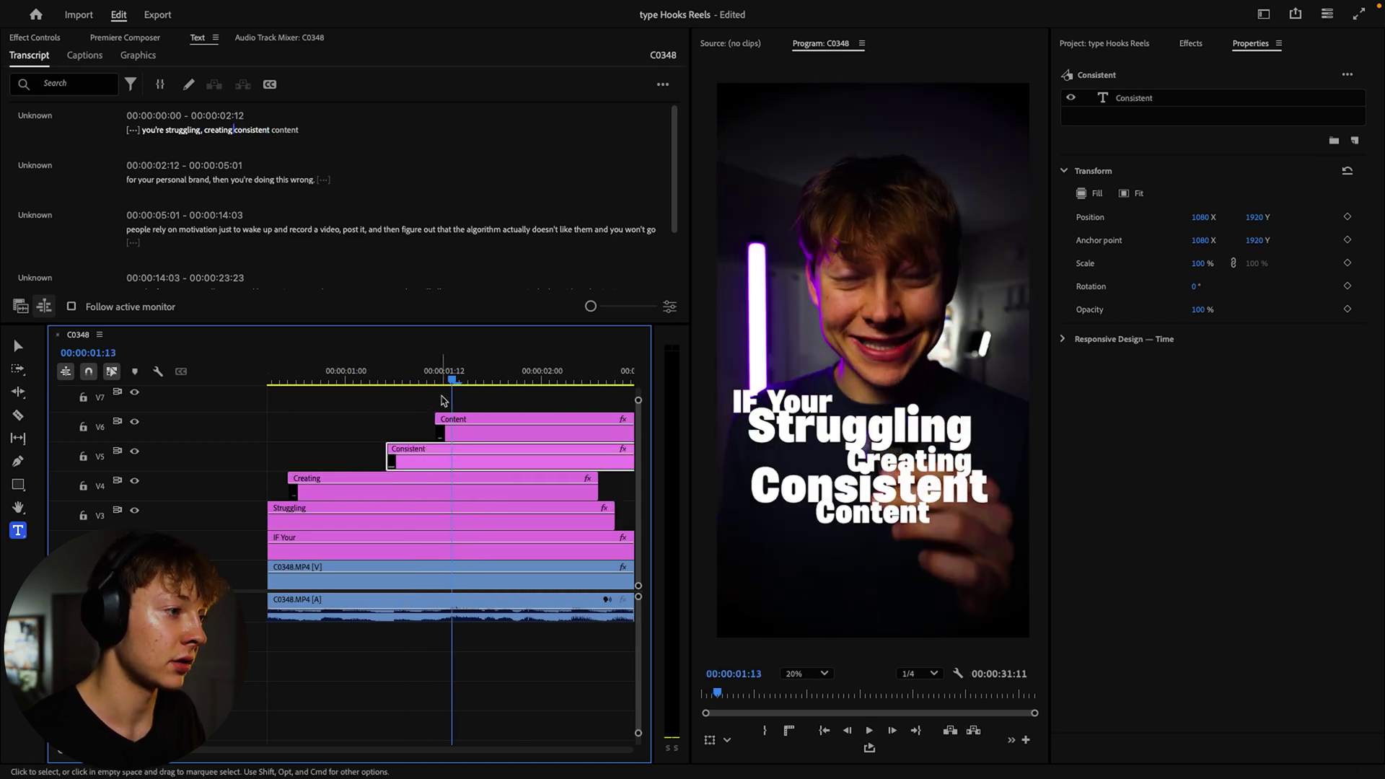
pyautogui.moveTo(463, 438); pyautogui.dragTo(564, 430)
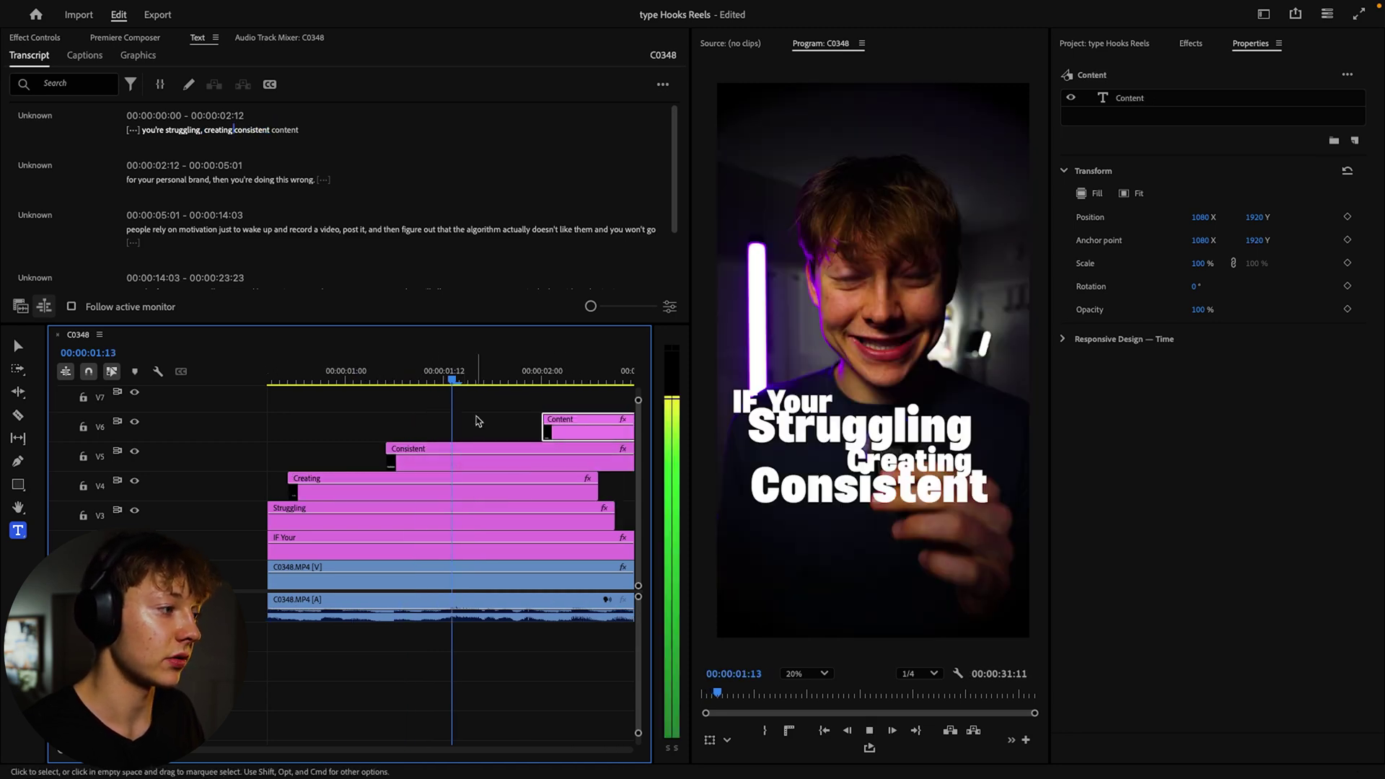
pyautogui.press('space')
pyautogui.press('space')
# - Extend Creating to the video cut, razor Content and Consistent there, and delete the leftovers
pyautogui.press('v')
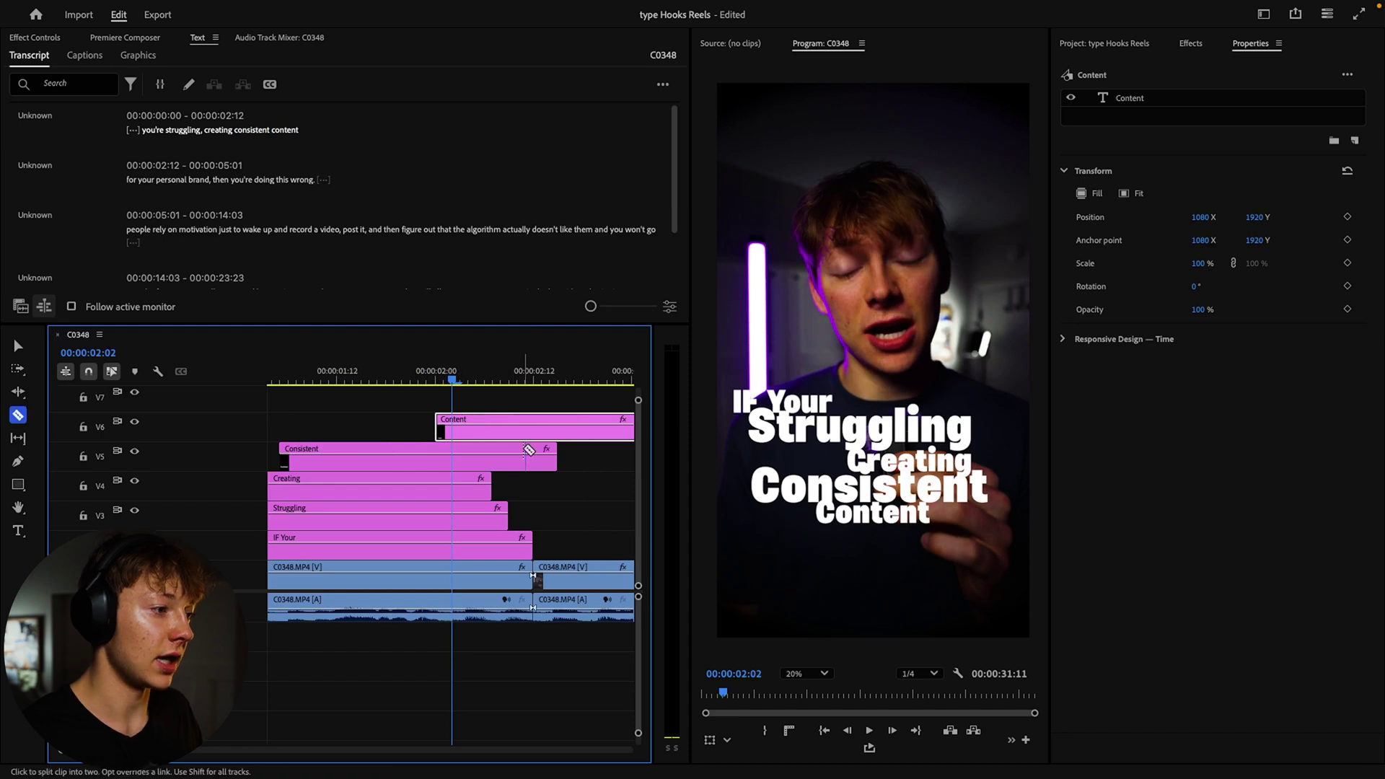
pyautogui.moveTo(497, 489)
pyautogui.mouseDown()
pyautogui.moveTo(532, 489)
pyautogui.moveTo(532, 516)
pyautogui.mouseUp()
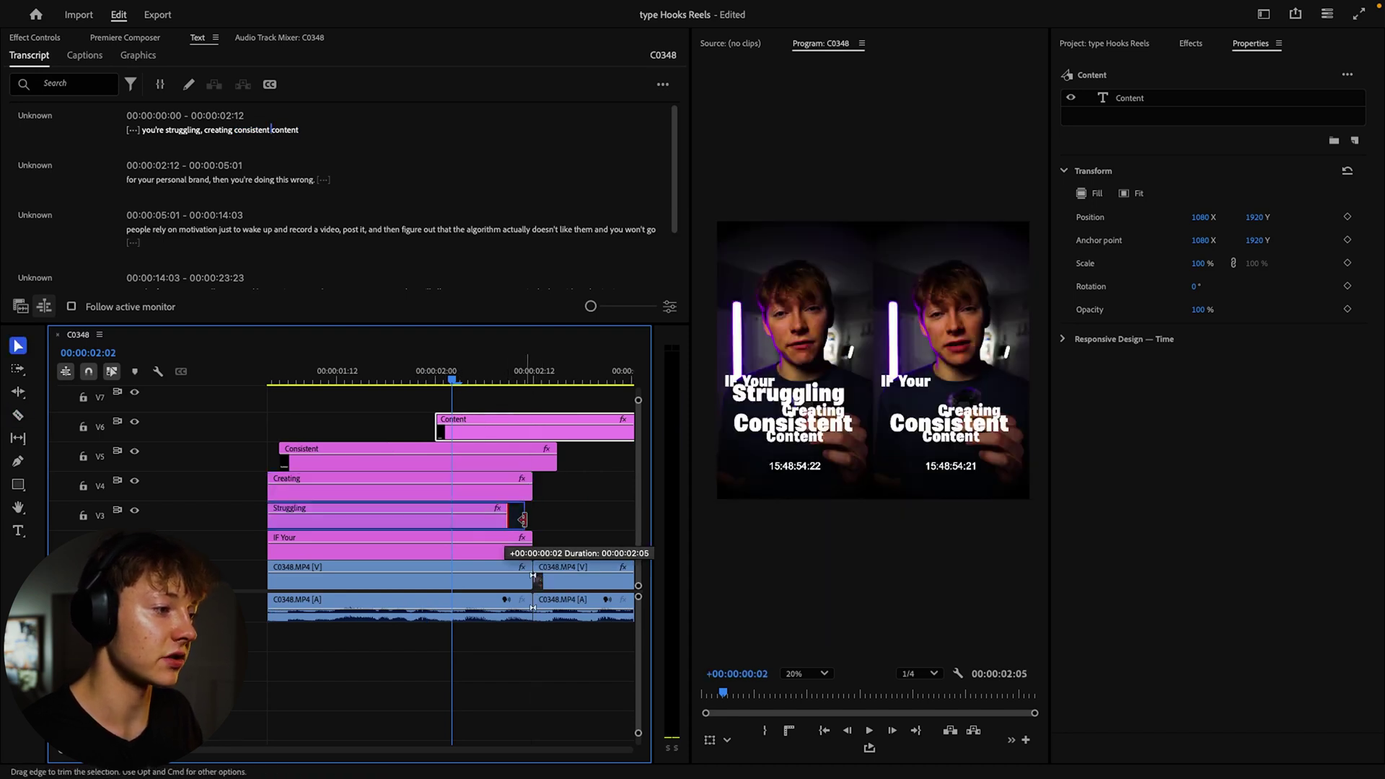
pyautogui.press('c')
pyautogui.click(534, 427)
pyautogui.click(535, 456)
pyautogui.press('v')
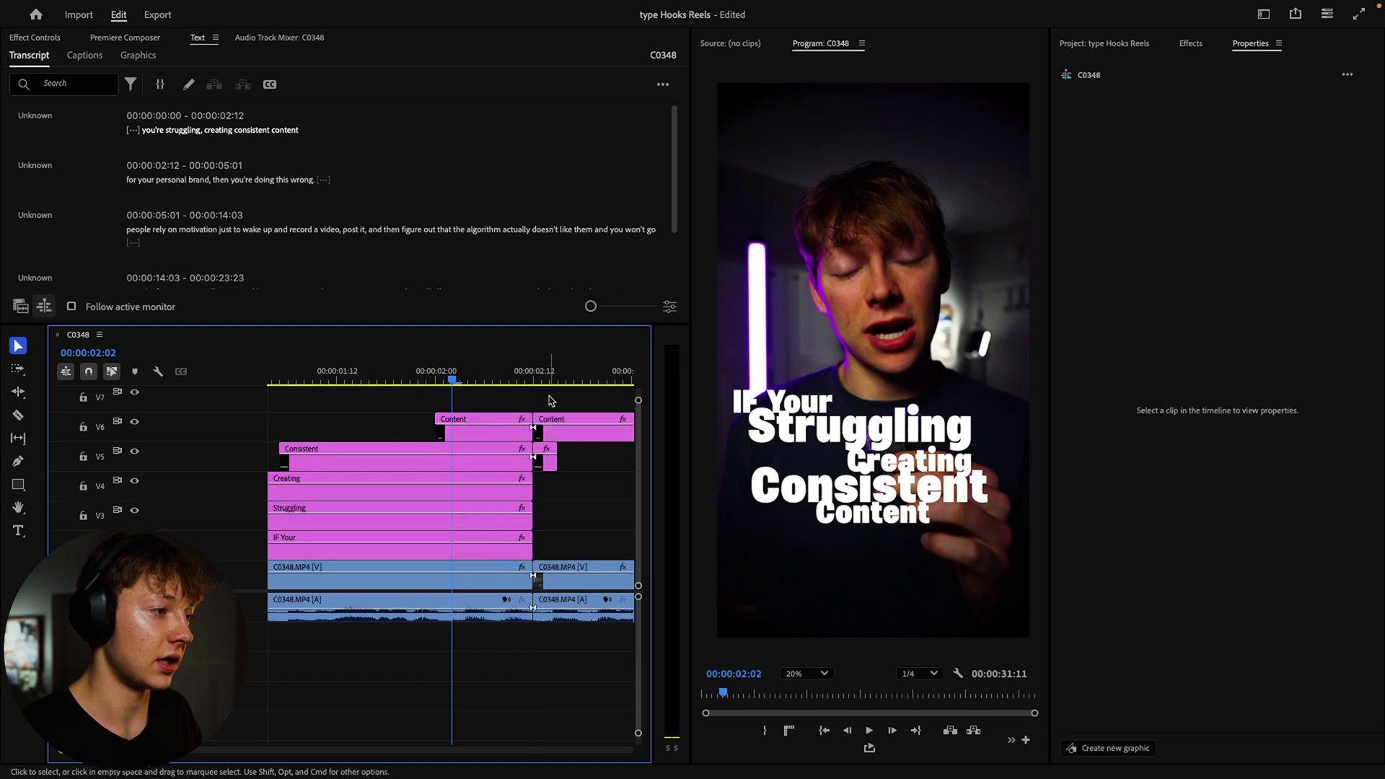
pyautogui.moveTo(557, 393); pyautogui.dragTo(548, 466)
pyautogui.press('Delete')
pyautogui.press('-')
pyautogui.press('-')
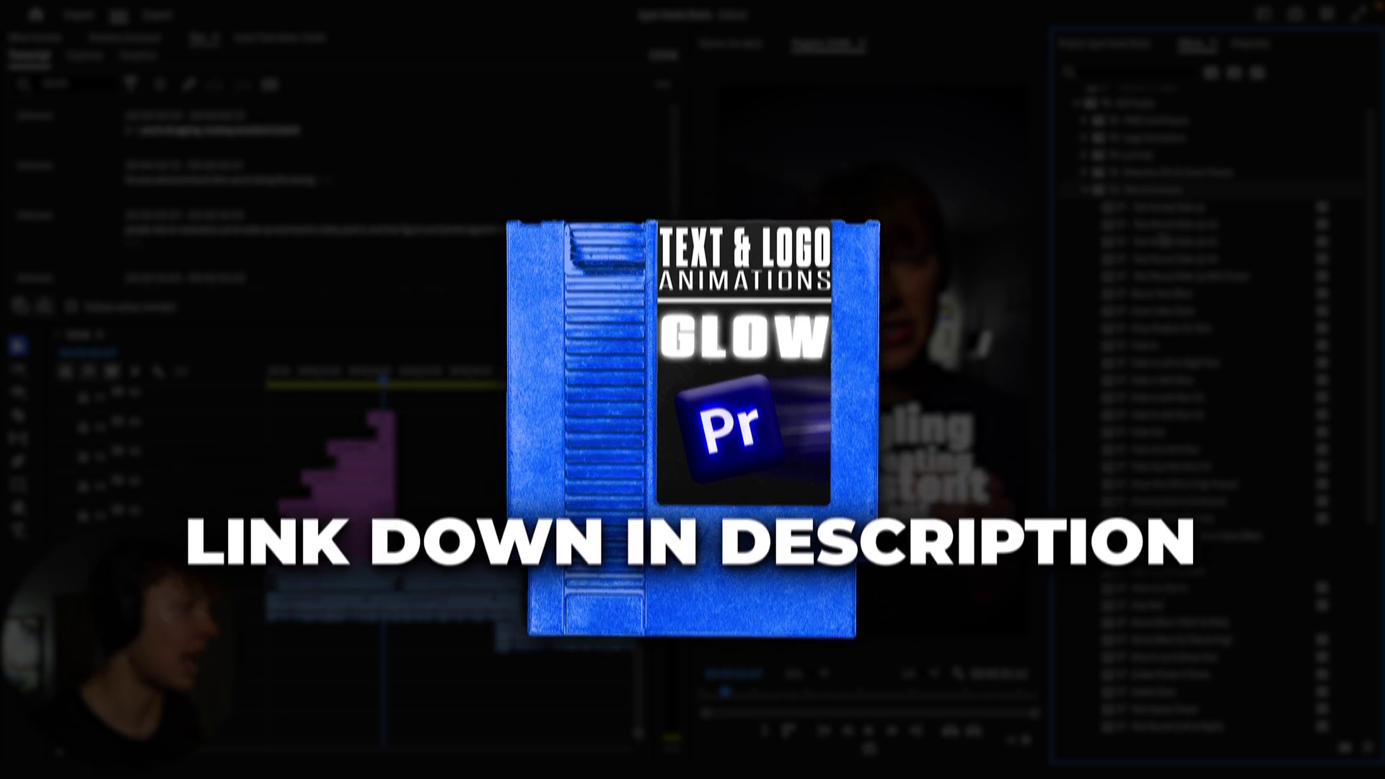
# - Apply ET - Text Reveal Slide Up V2 to all hook text clips and preview from the start
pyautogui.scroll(-5, 1180, 321)
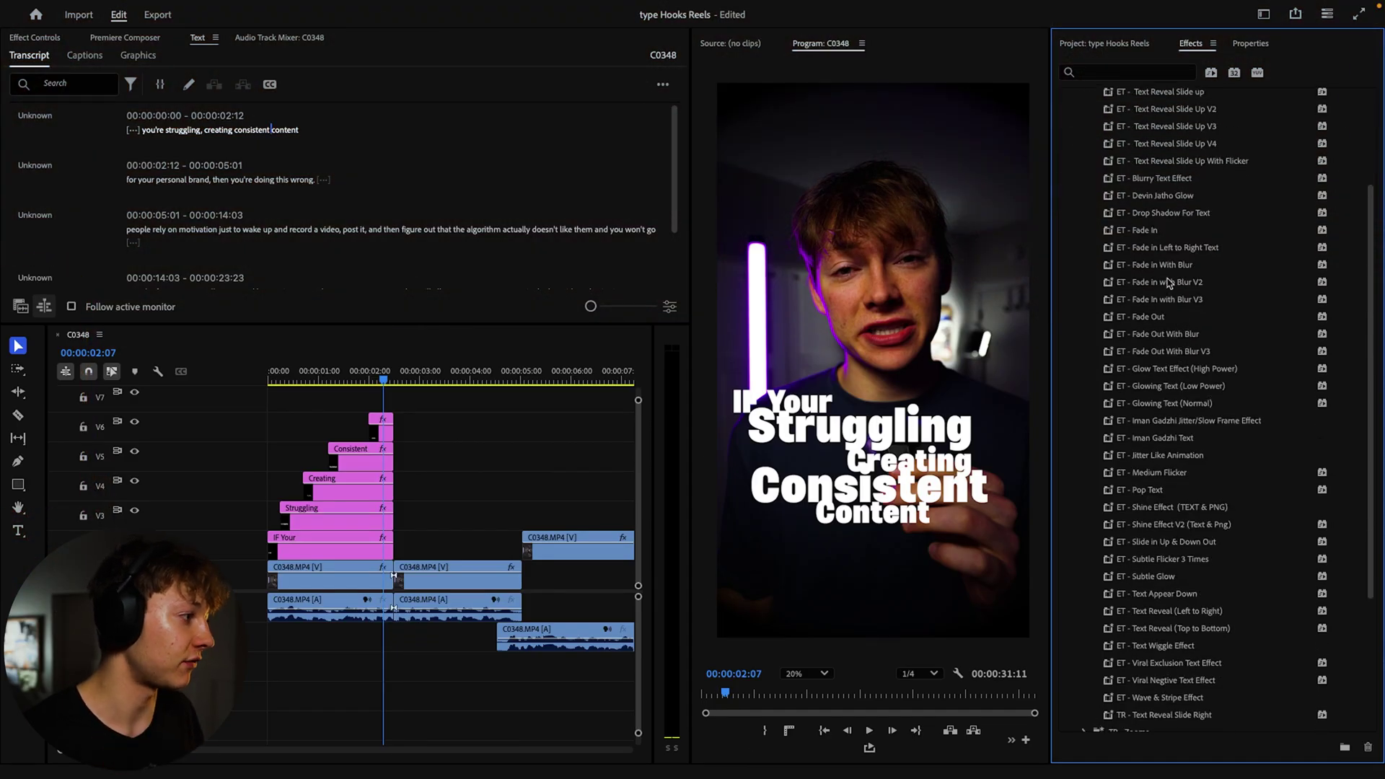
pyautogui.scroll(-1, 1172, 292)
pyautogui.click(1160, 442)
pyautogui.scroll(1, 1153, 223)
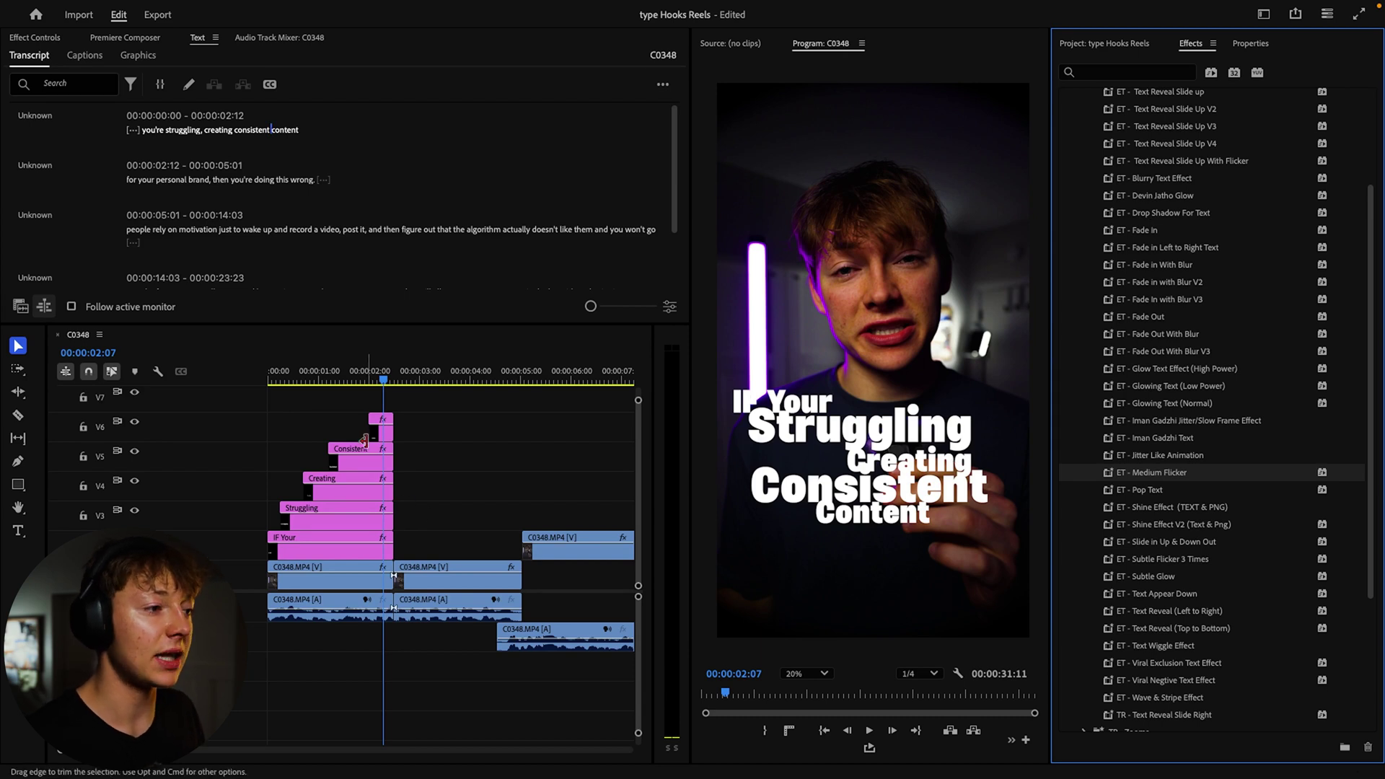
pyautogui.moveTo(286, 406); pyautogui.dragTo(373, 552)
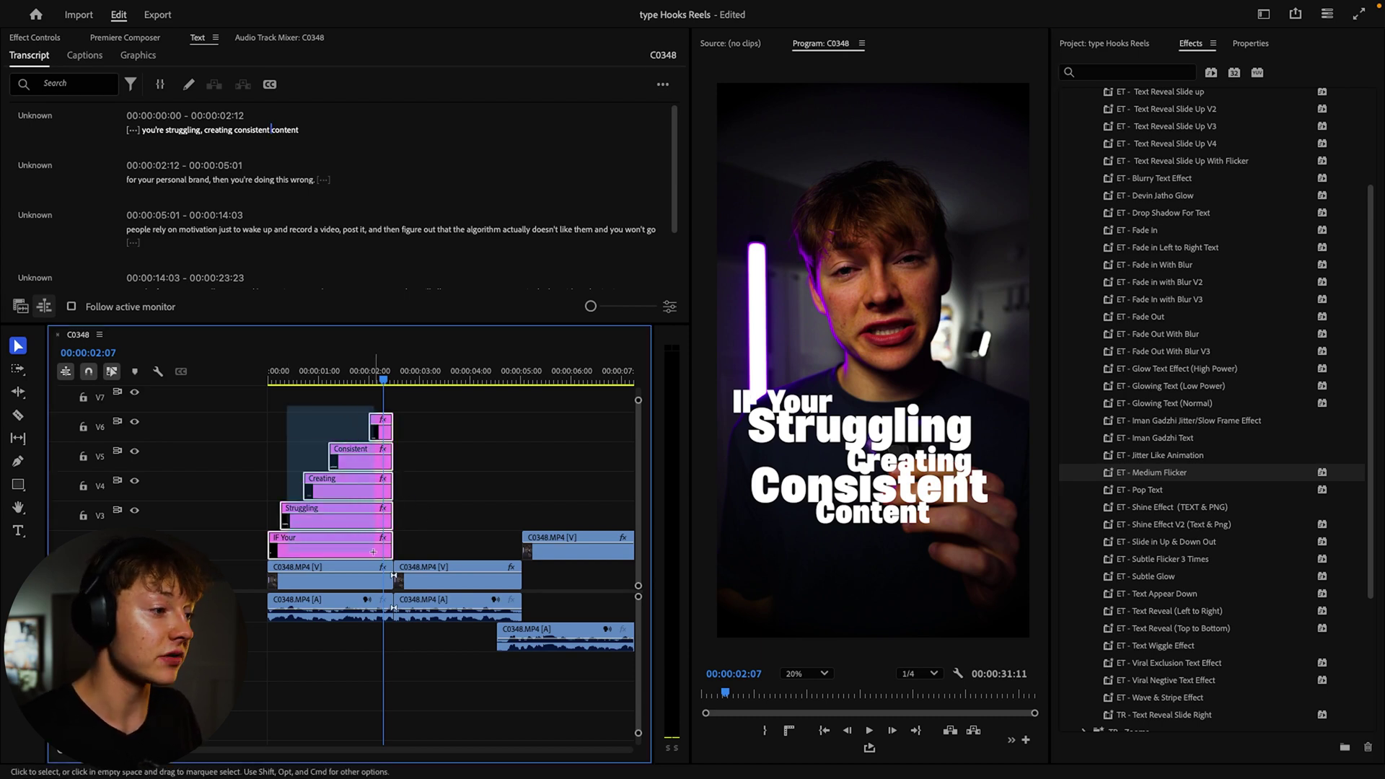
pyautogui.scroll(4, 1170, 312)
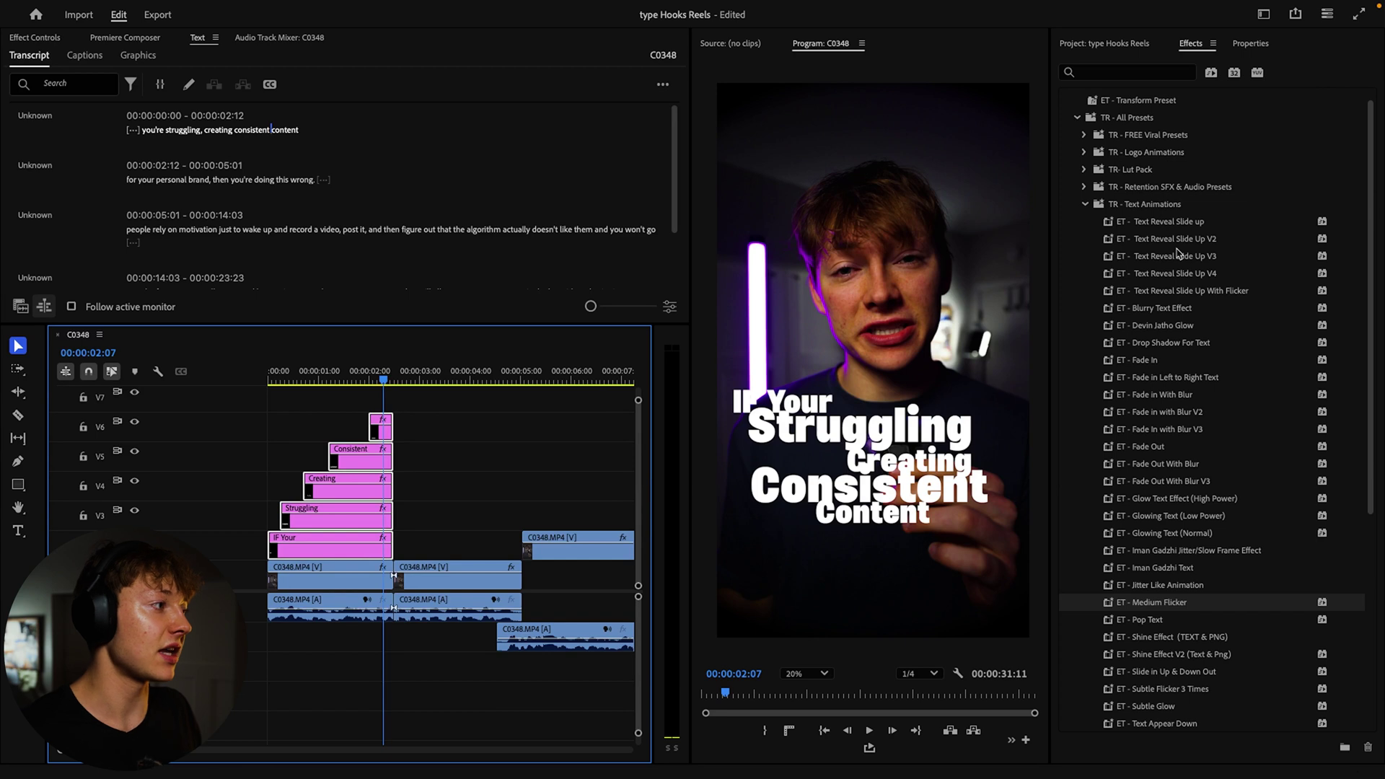
pyautogui.moveTo(1197, 241); pyautogui.dragTo(339, 505)
pyautogui.press('Home')
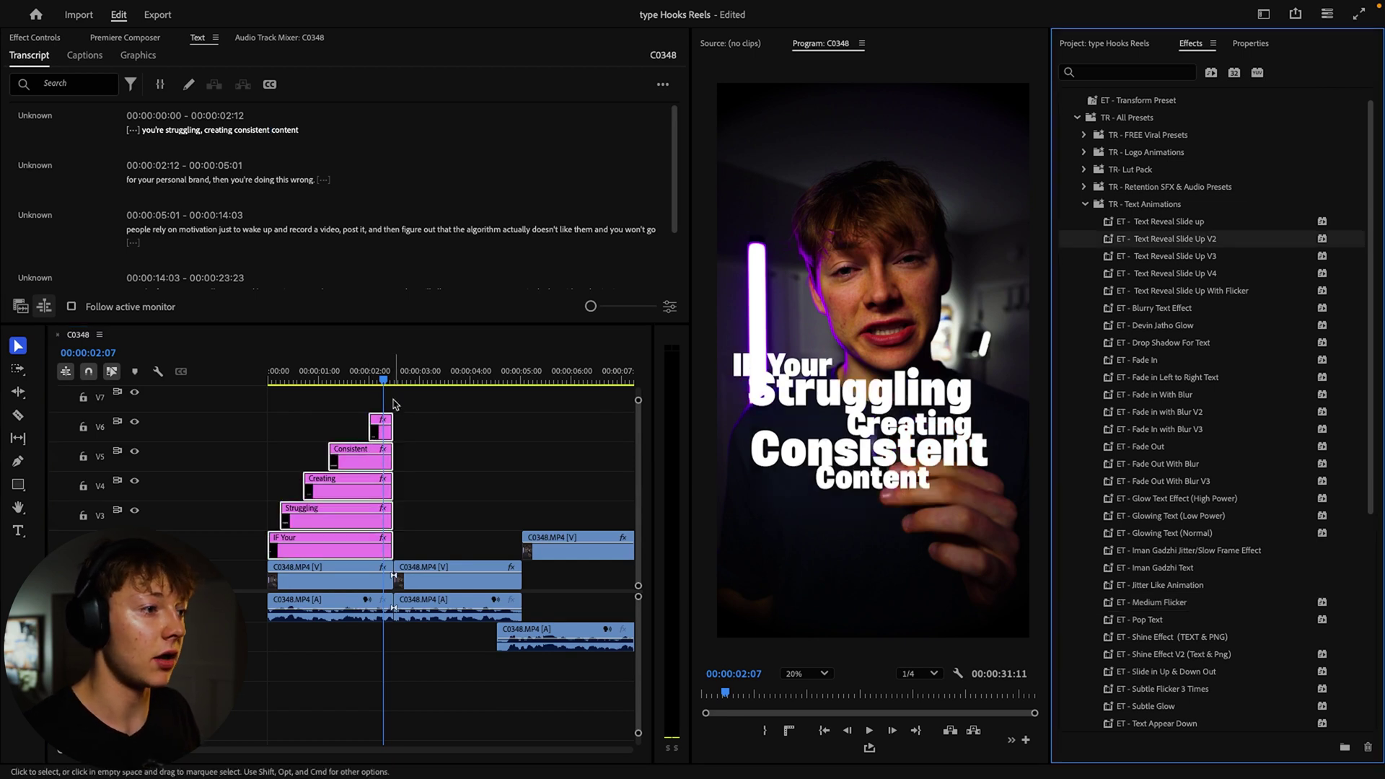
pyautogui.press('space')
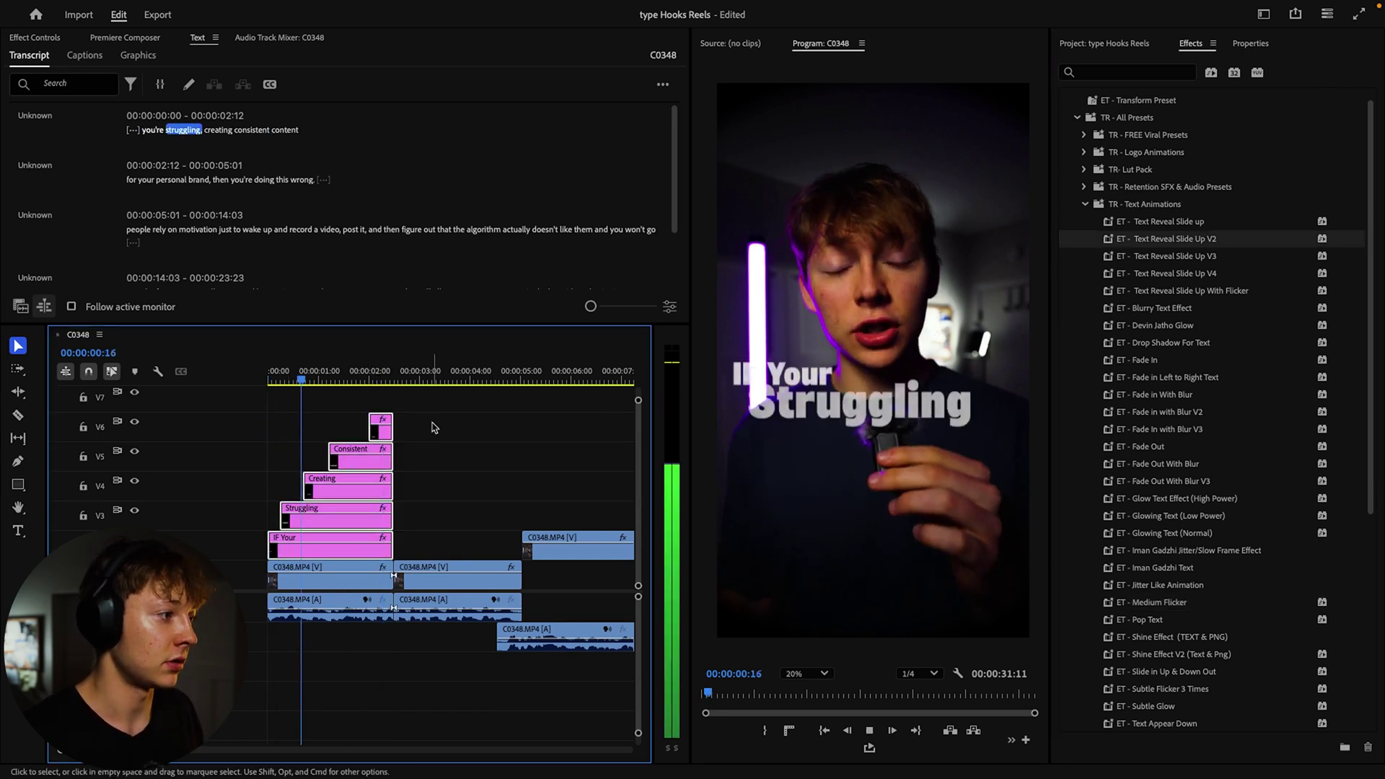
pyautogui.press('space')
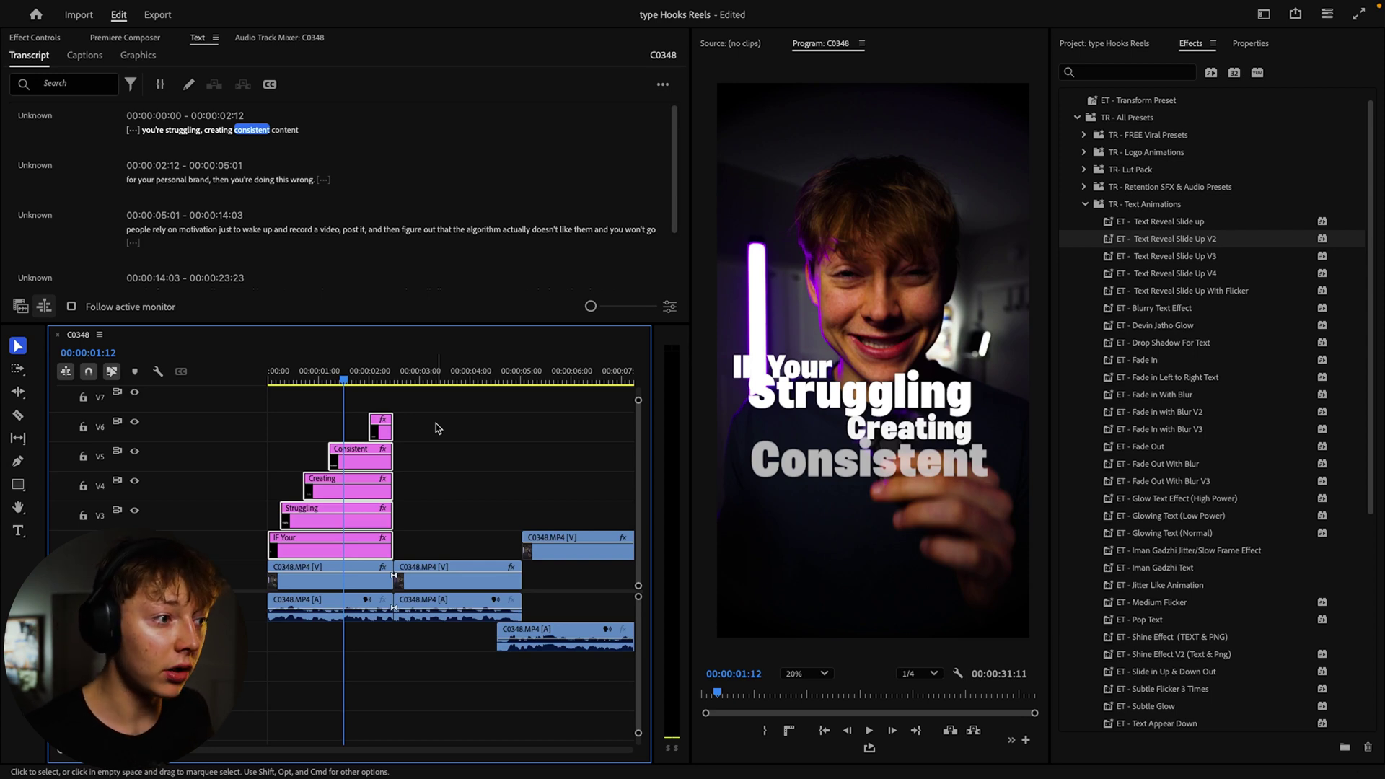
# - Deselect the text clips and apply ET - Medium Flicker to the Struggling clip on V3
pyautogui.click(424, 439)
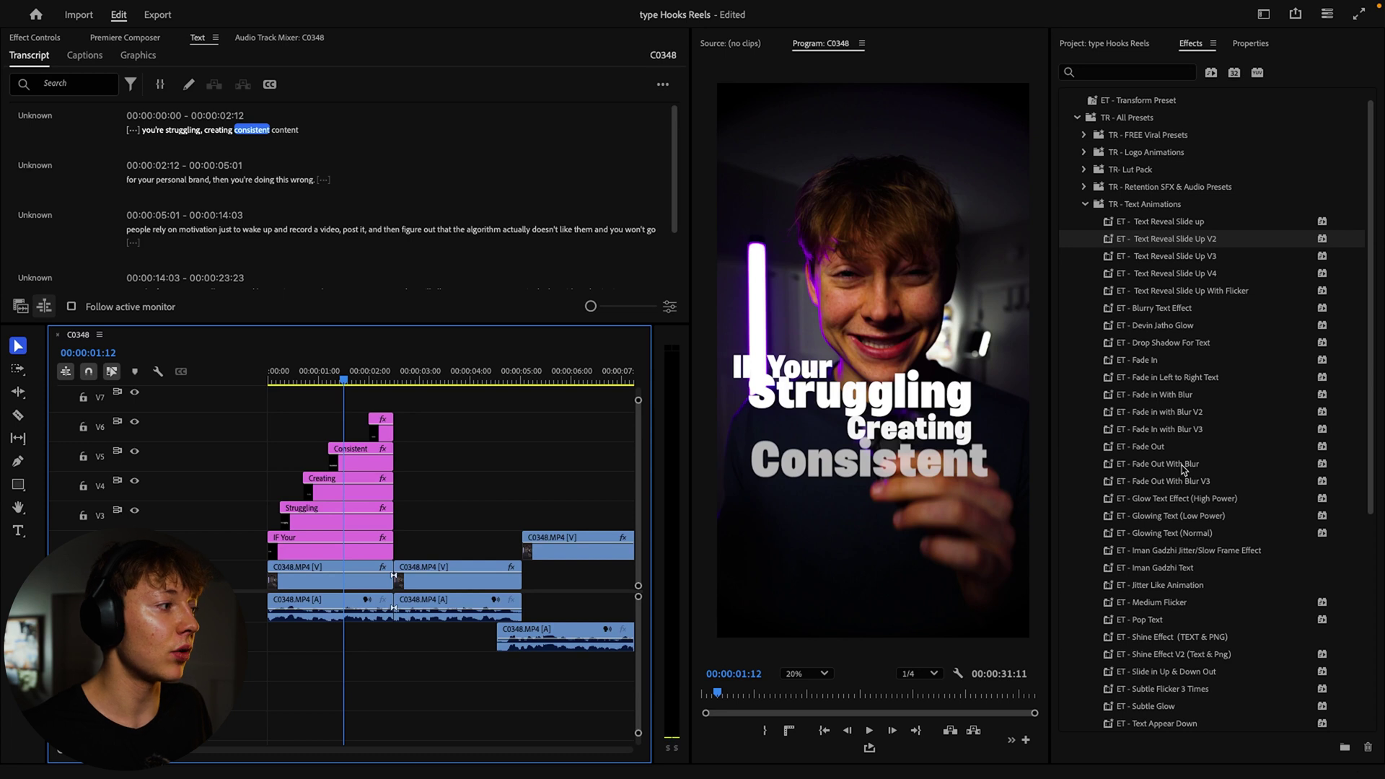
pyautogui.scroll(-2, 1184, 463)
pyautogui.scroll(-2, 1184, 463)
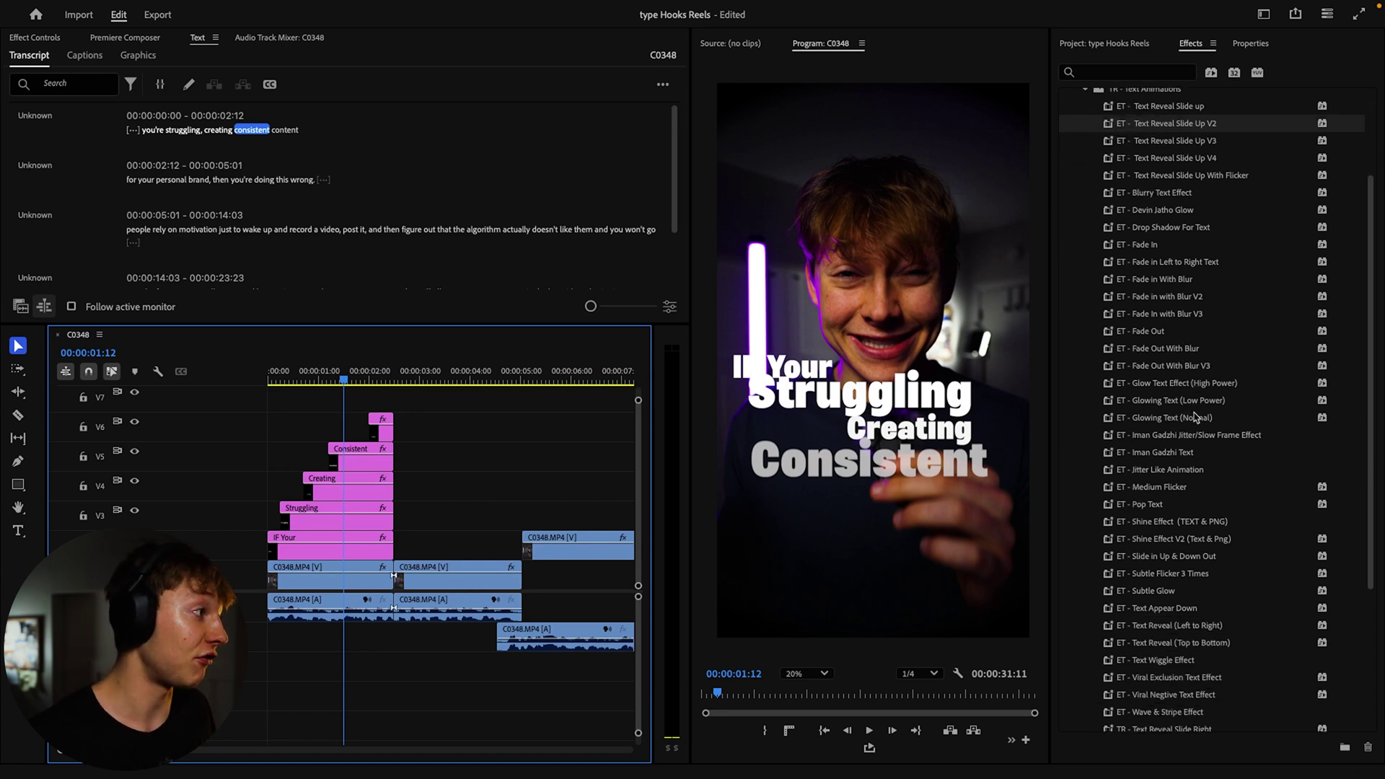
pyautogui.scroll(-2, 1195, 417)
pyautogui.scroll(4, 1189, 541)
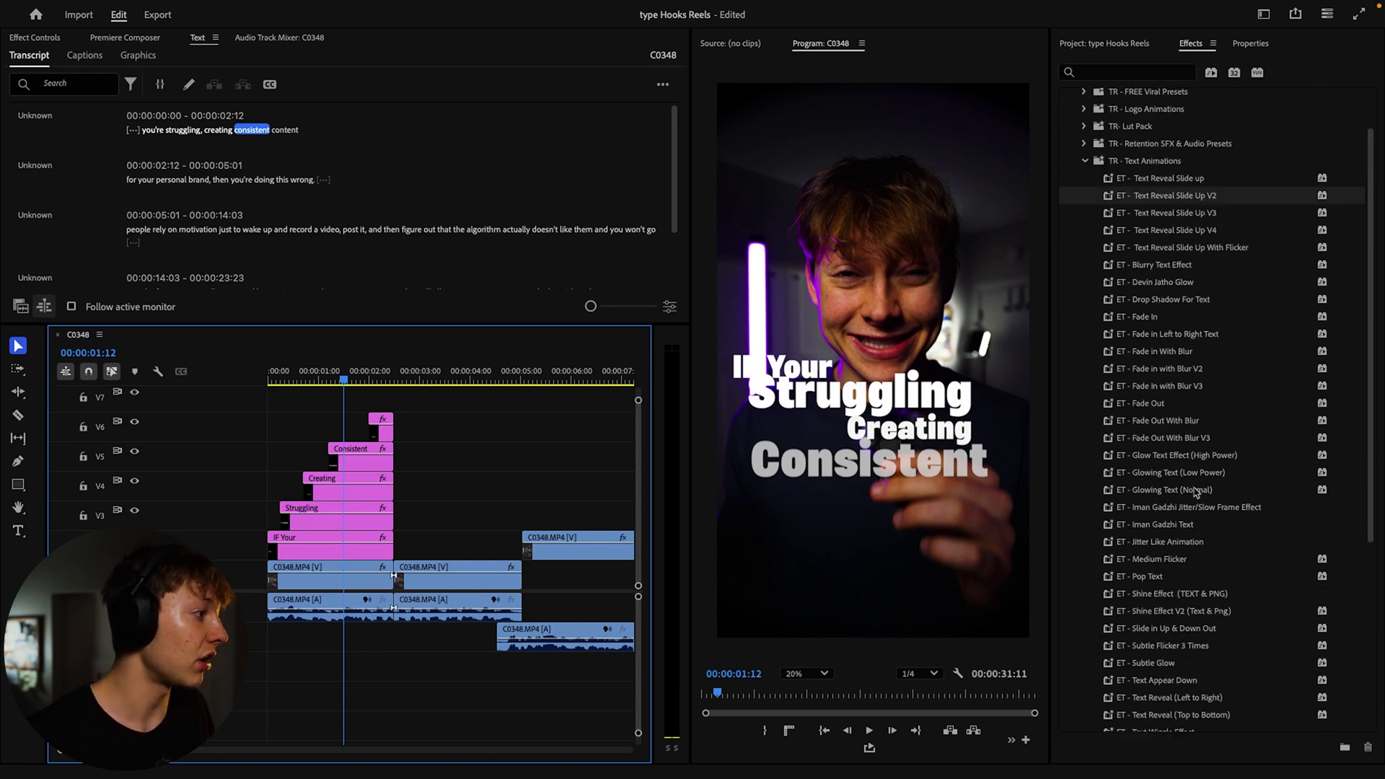
pyautogui.scroll(-3, 1181, 315)
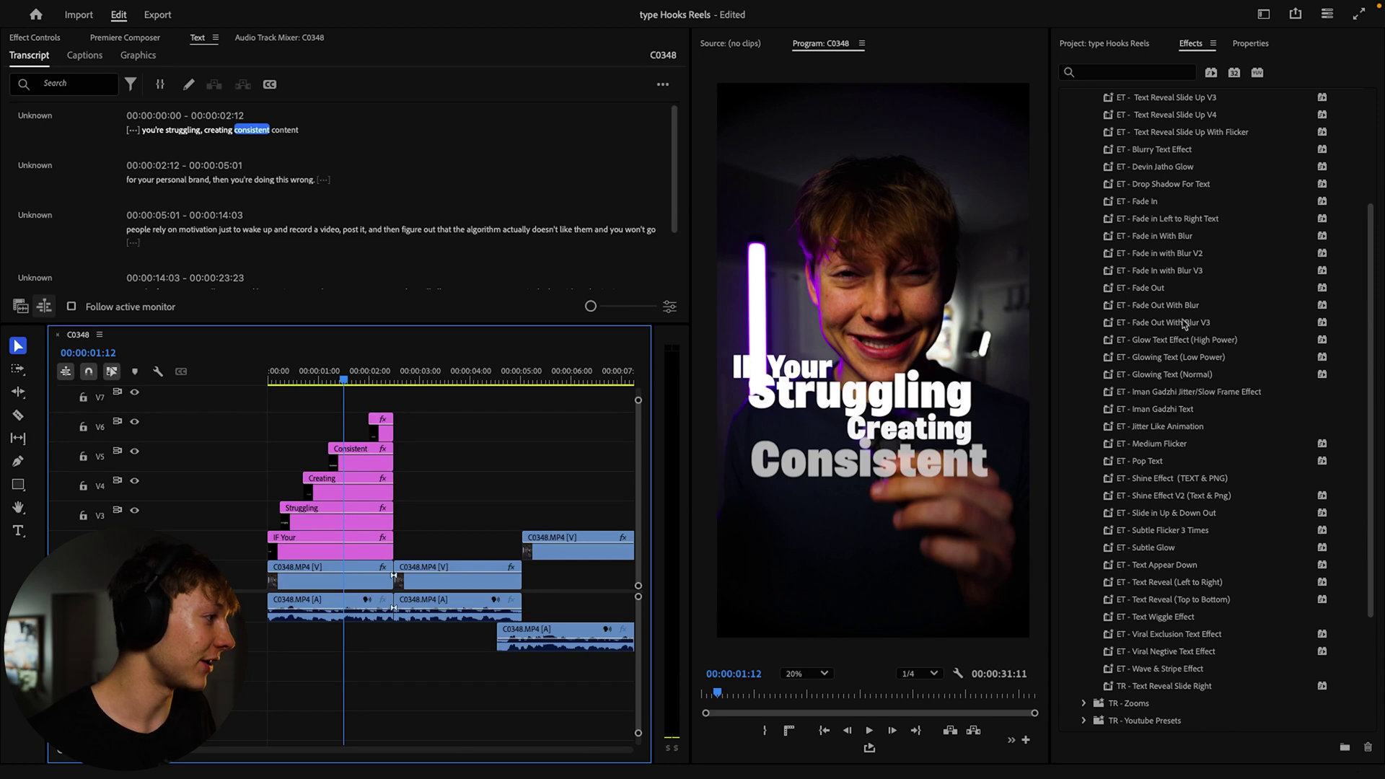
pyautogui.click(1168, 443)
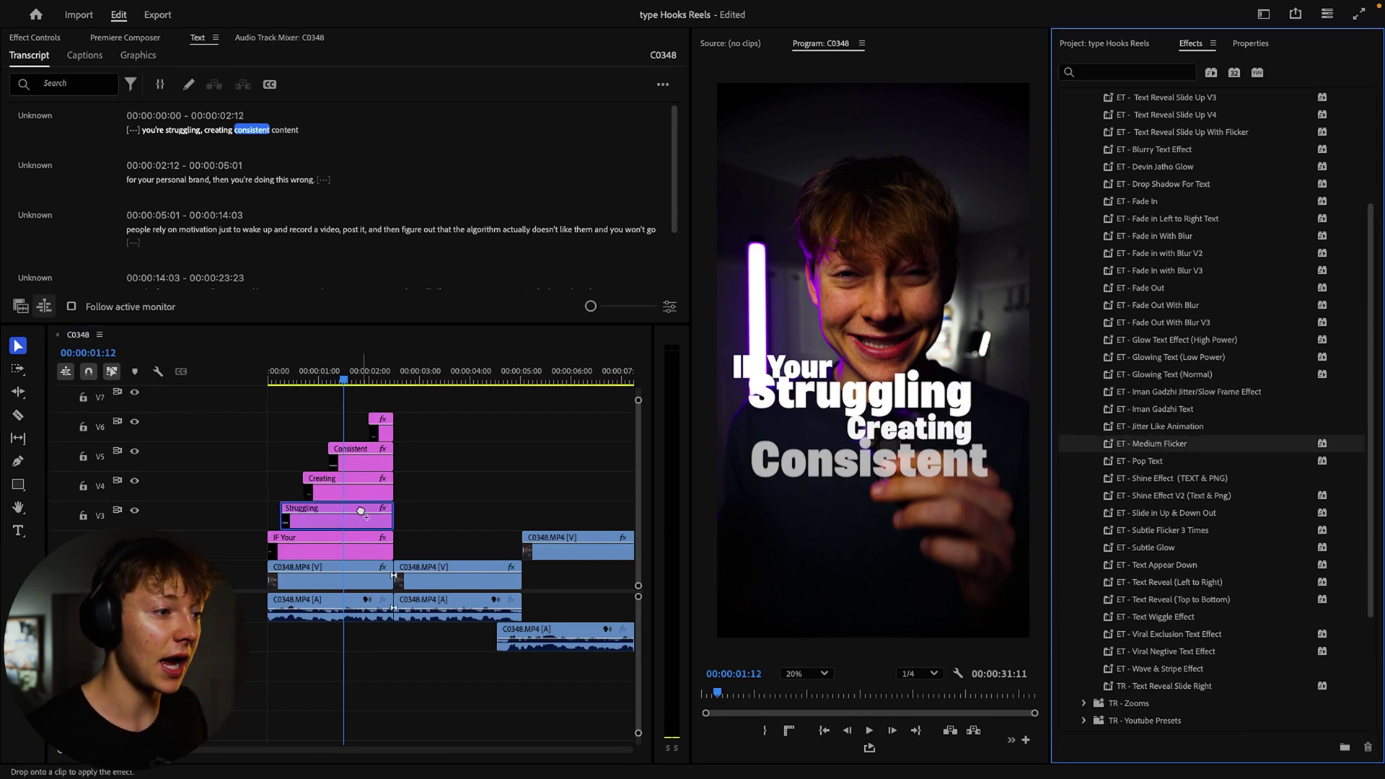
pyautogui.moveTo(1167, 444); pyautogui.dragTo(360, 514)
# - Play the sequence from the start to preview the flicker
pyautogui.click(334, 364)
pyautogui.press('Home')
pyautogui.press('space')
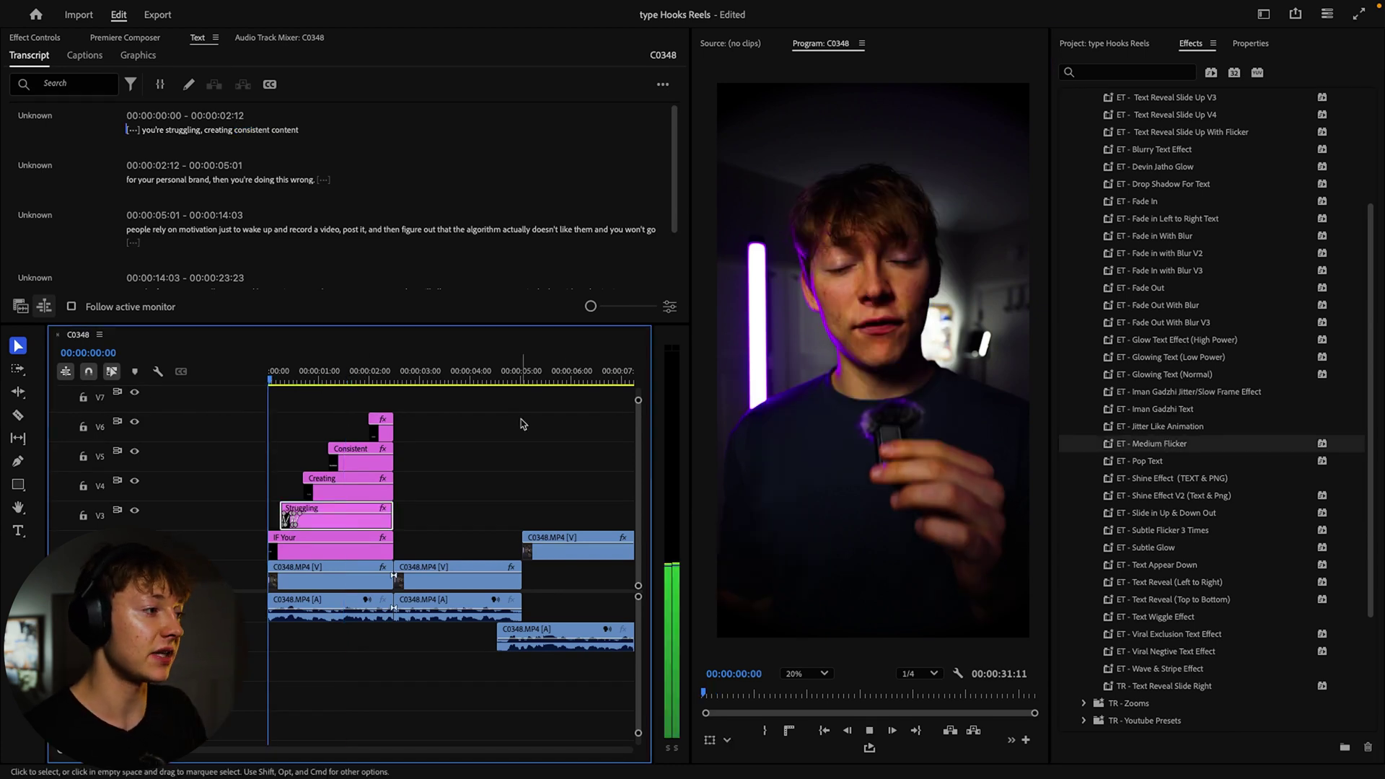
pyautogui.press('space')
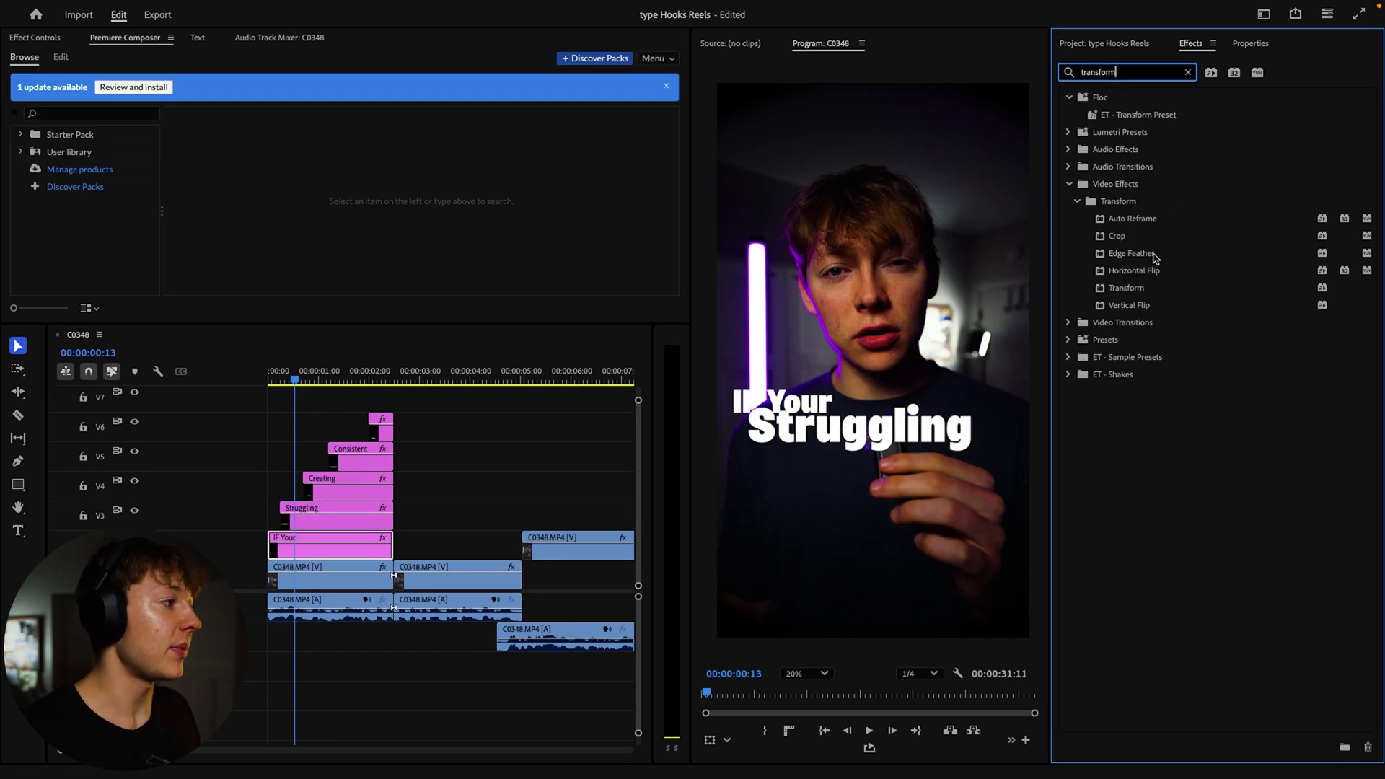
# - Apply ET - Transform Preset to the If Your clip and view its Effect Controls settings
pyautogui.click(1154, 115)
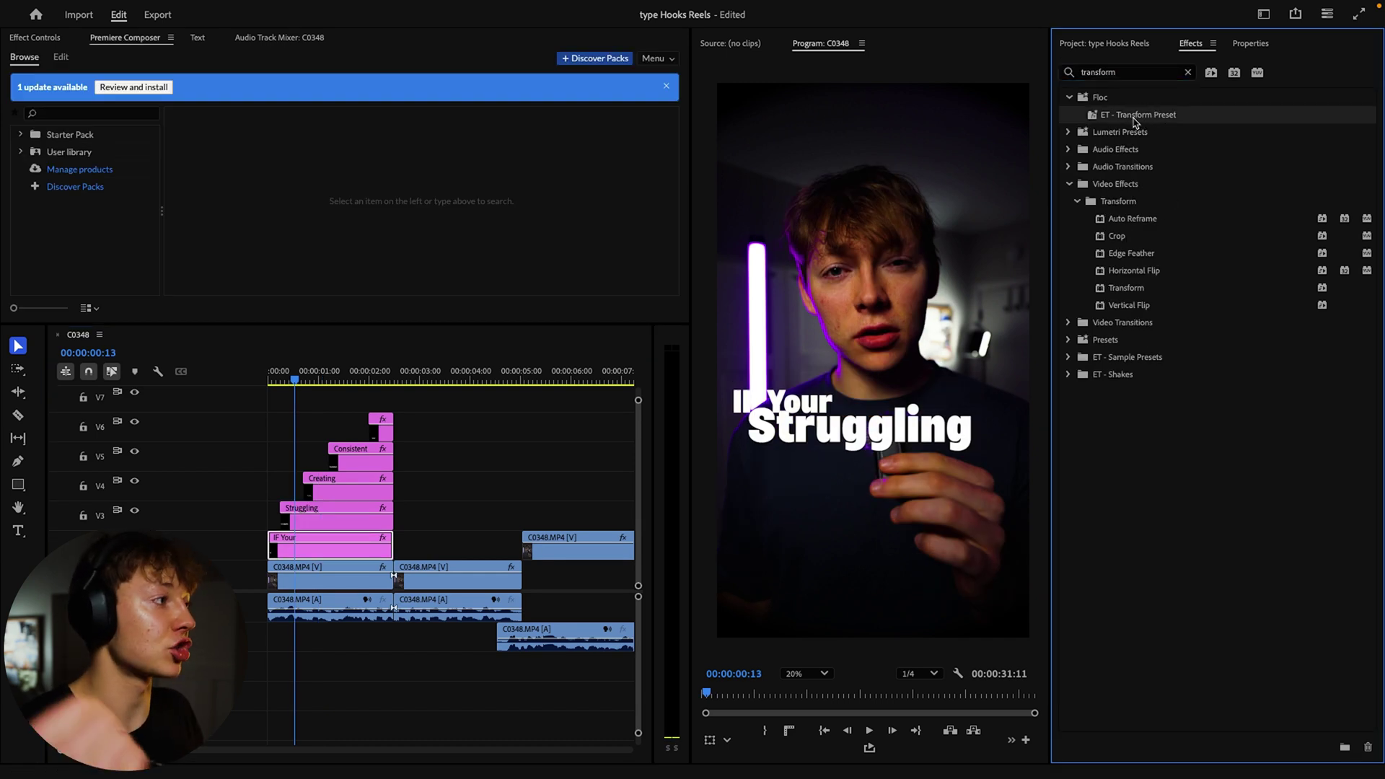
pyautogui.click(1189, 294)
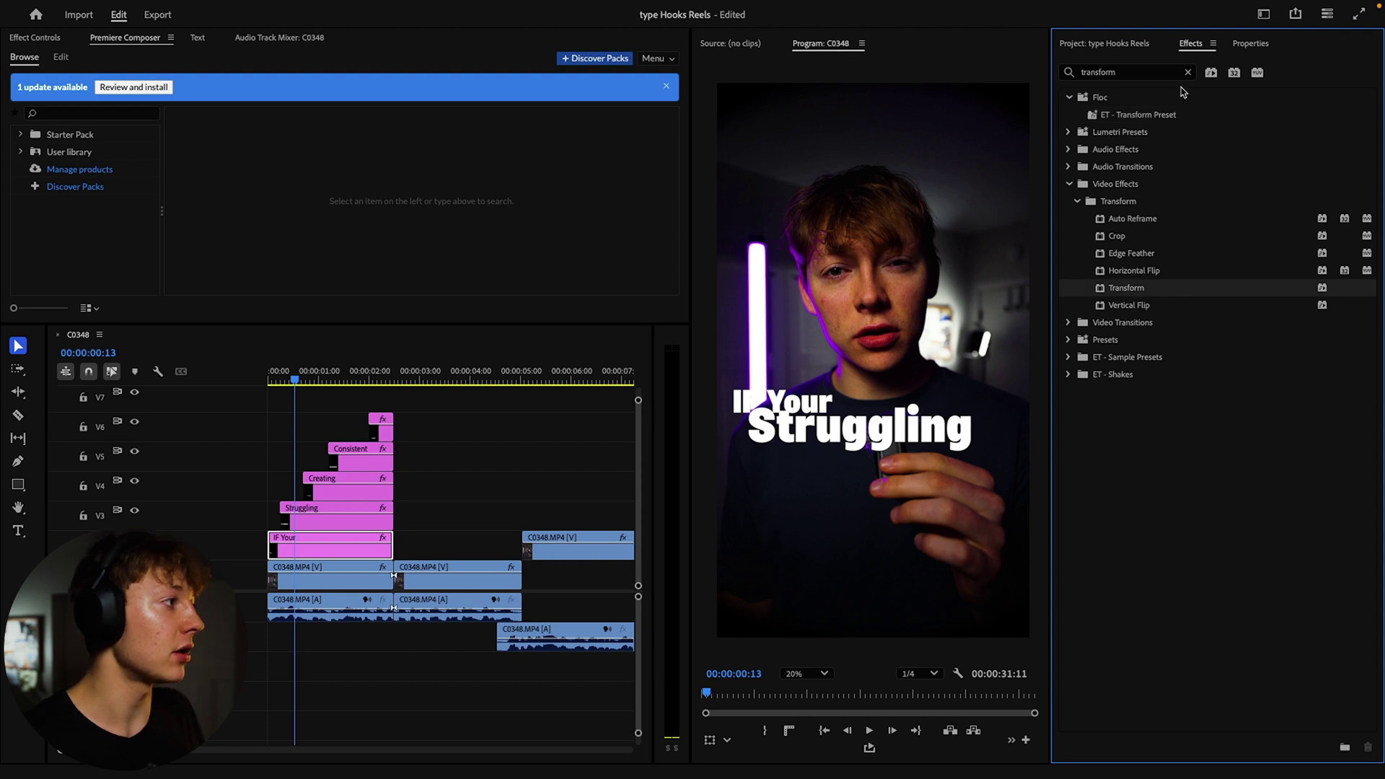
pyautogui.click(1160, 116)
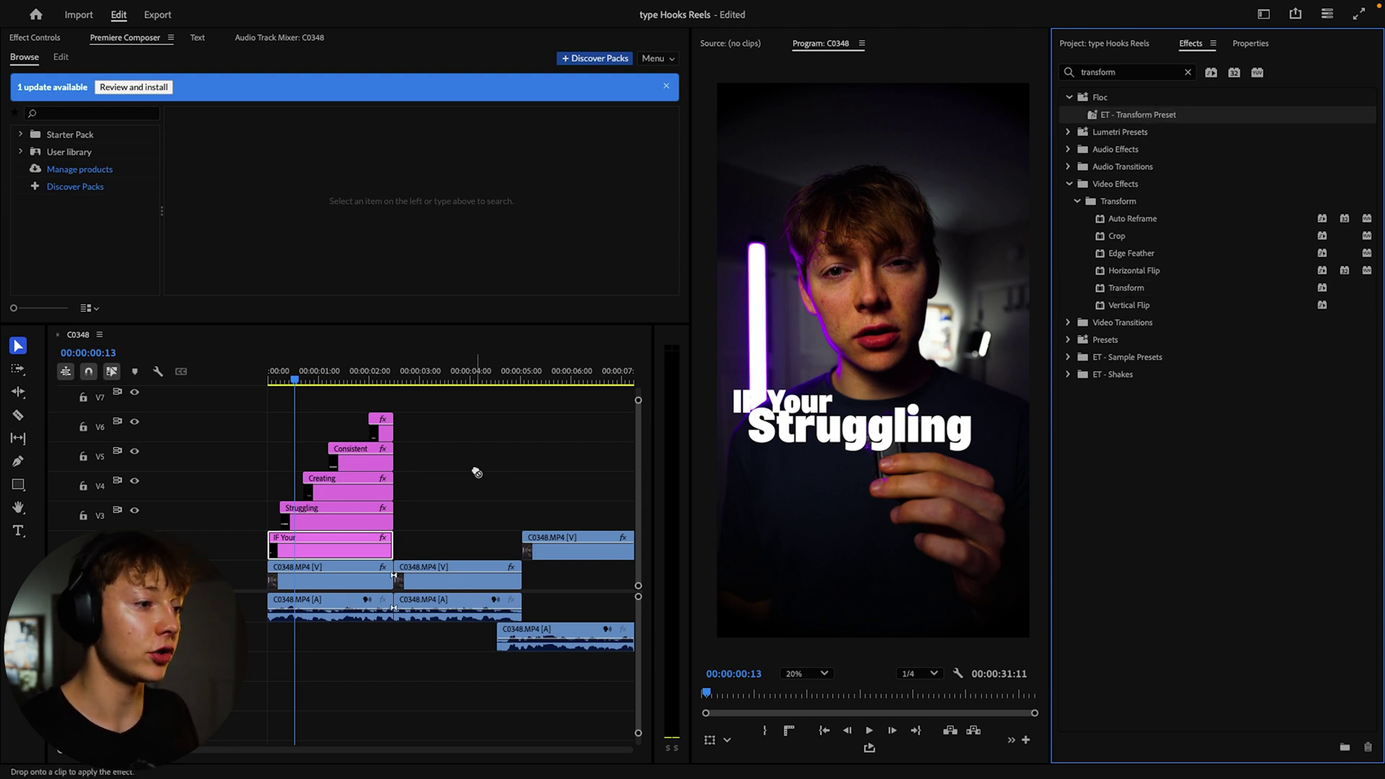
pyautogui.moveTo(1140, 116); pyautogui.dragTo(339, 546)
pyautogui.click(34, 37)
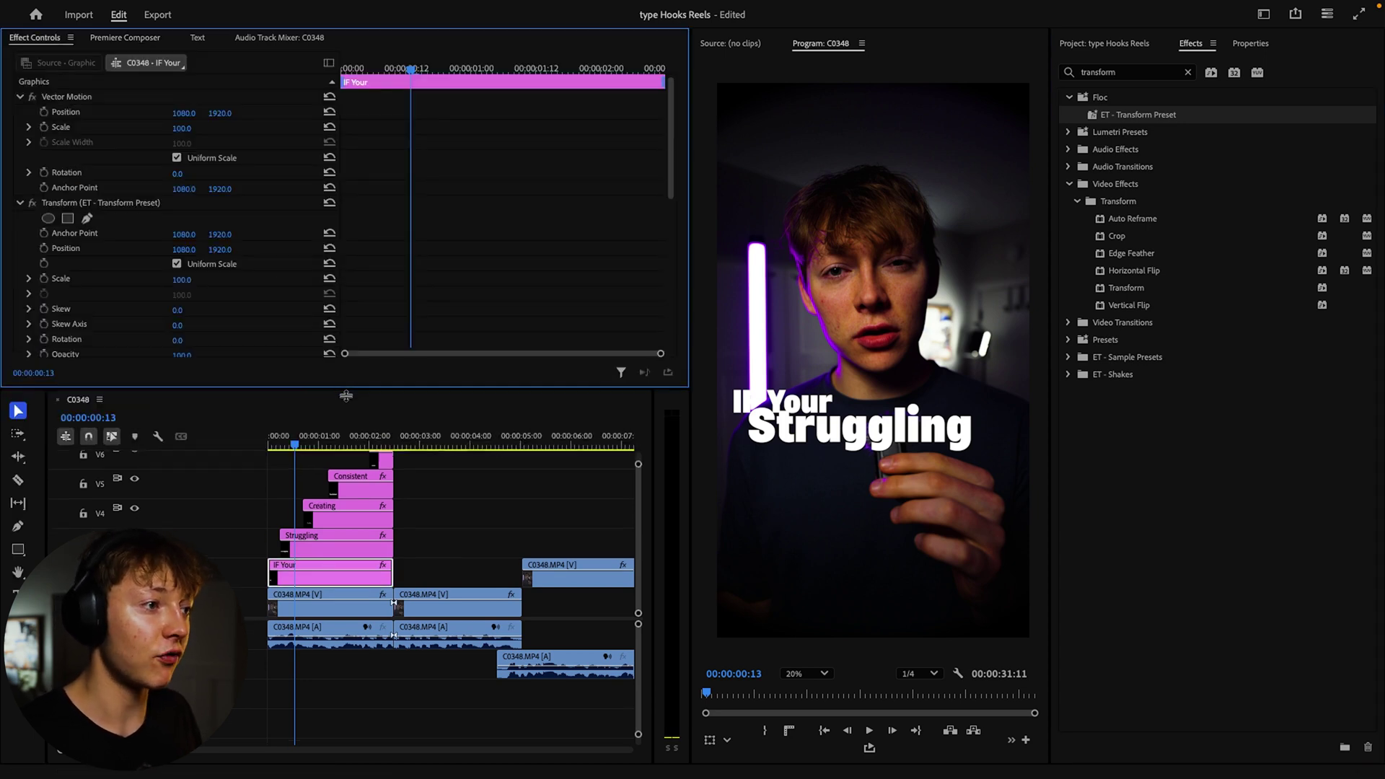
# - Turn off Use Composition's Shutter Angle in the If Your Transform effect for a 360 shutter angle
pyautogui.moveTo(342, 323); pyautogui.dragTo(341, 463)
pyautogui.scroll(-2, 329, 222)
pyautogui.scroll(2, 54, 181)
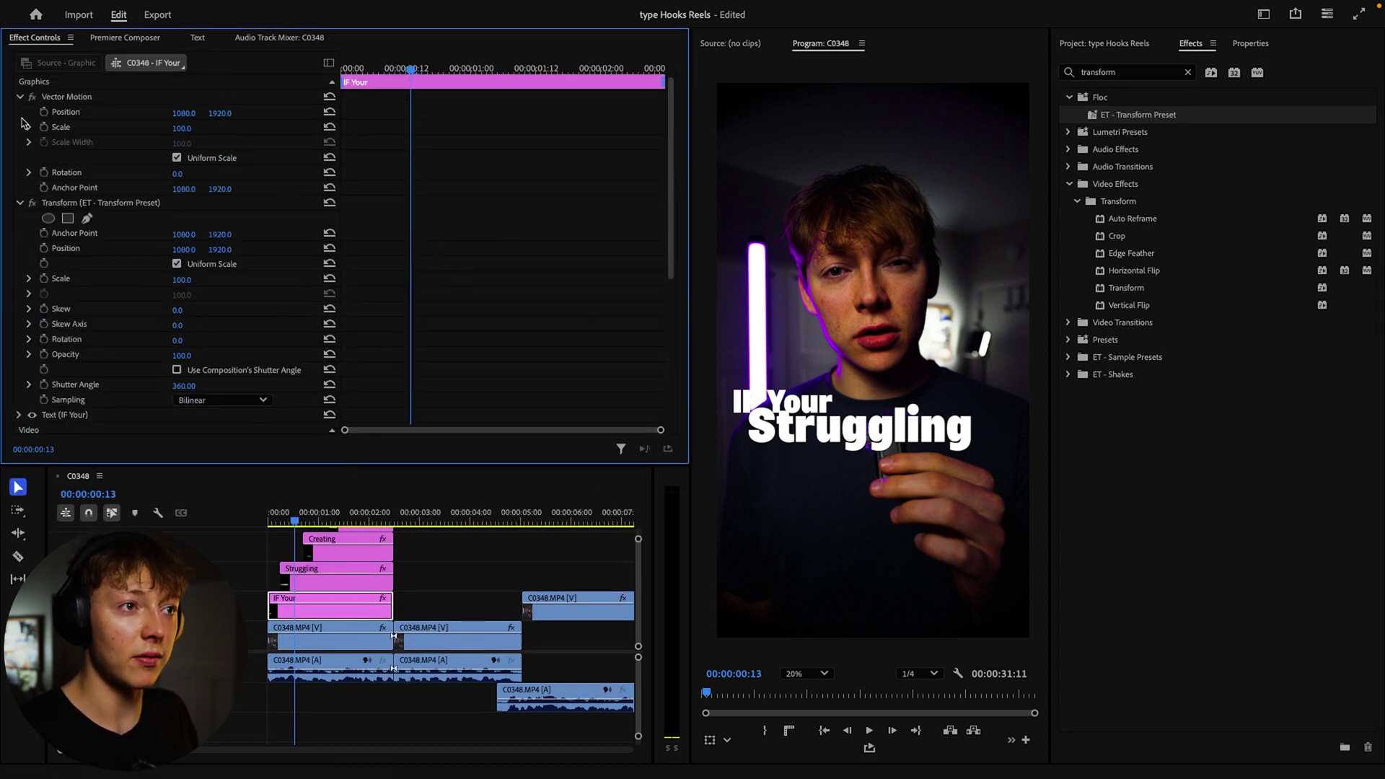
pyautogui.click(21, 97)
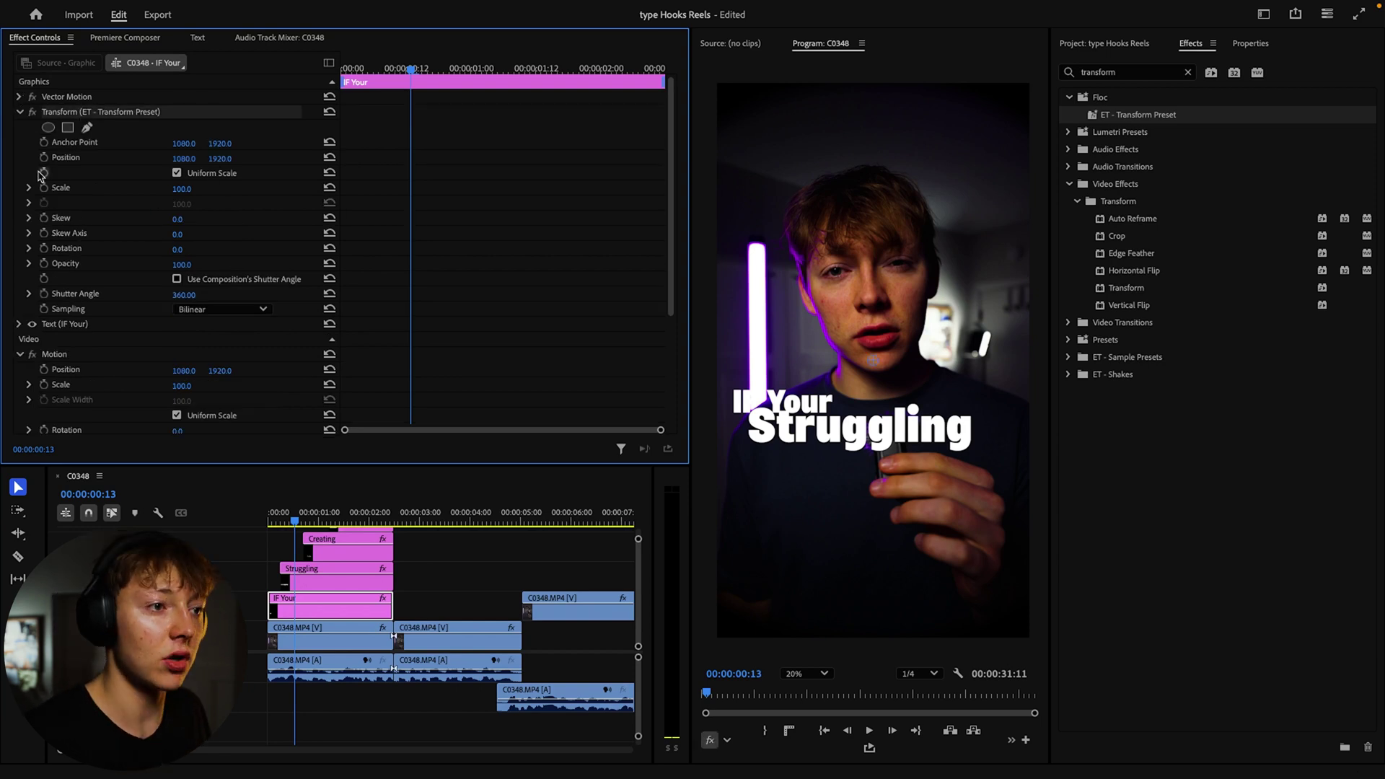
pyautogui.click(20, 354)
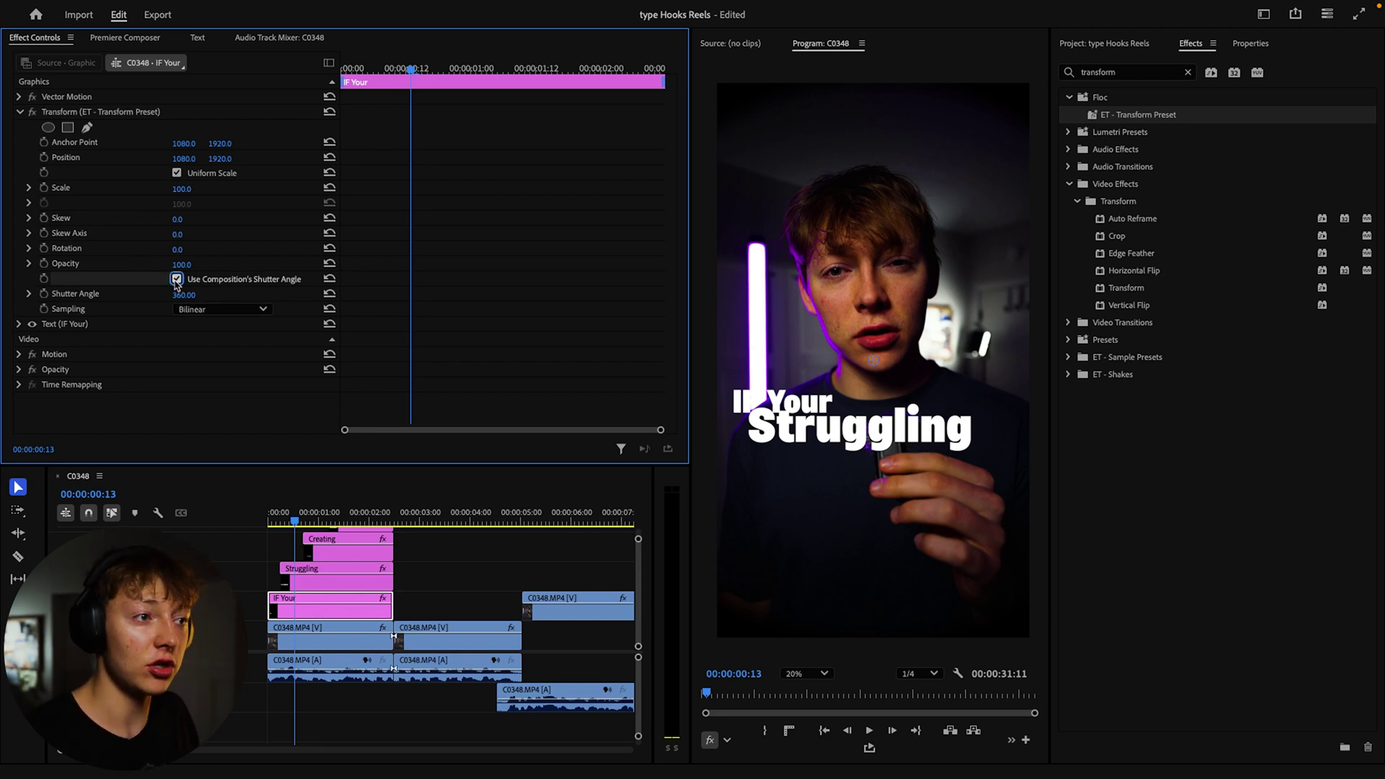
pyautogui.click(176, 281)
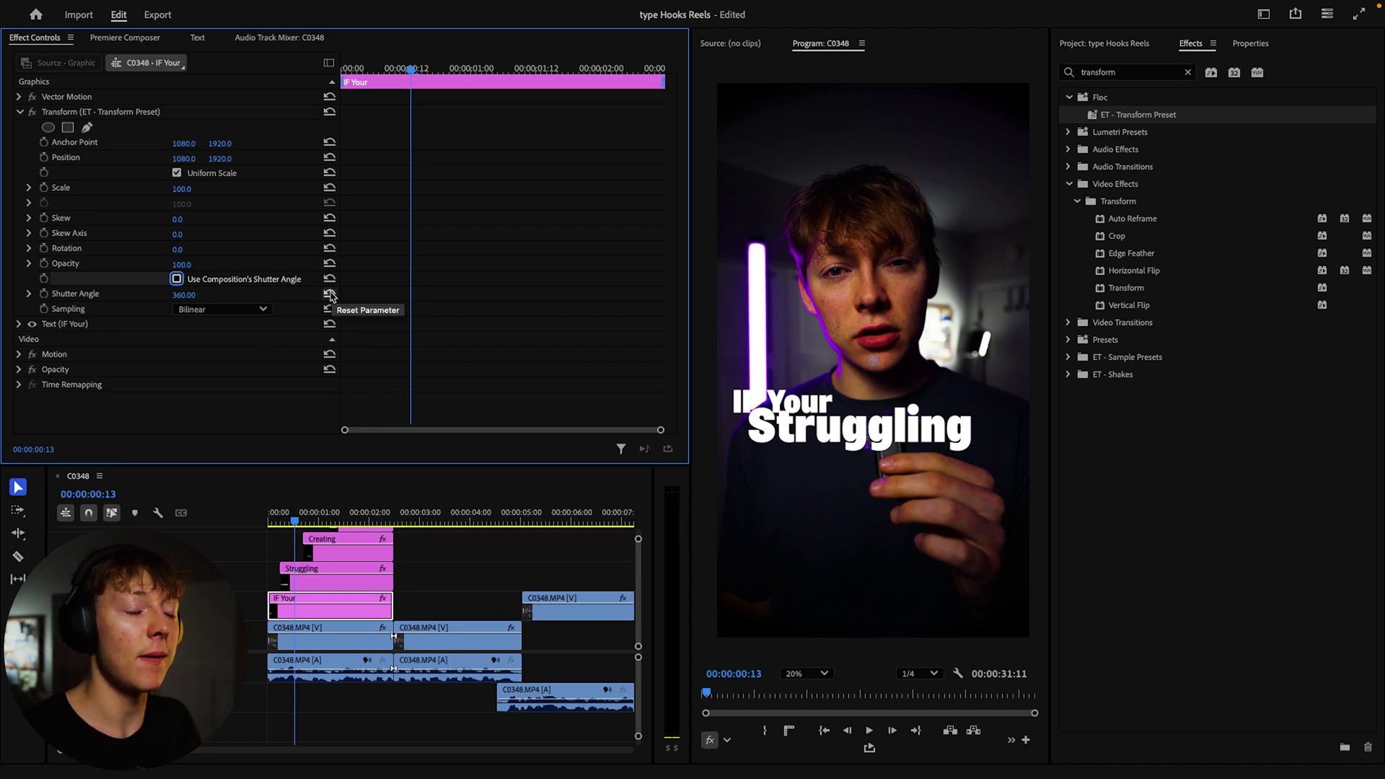
# - Keyframe If Your's Position from Y 1920 at 0:00 to higher at one second, then preview
pyautogui.click(373, 311)
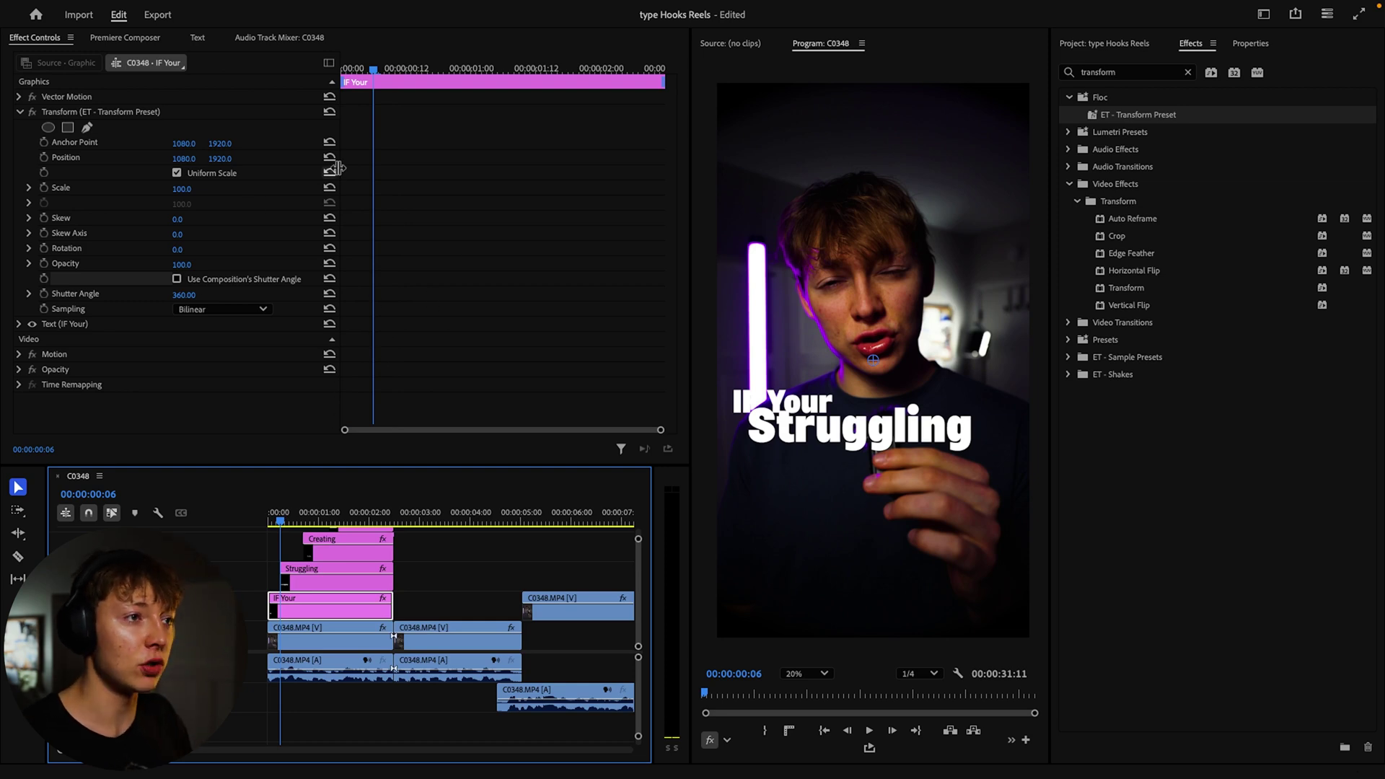
pyautogui.click(98, 174)
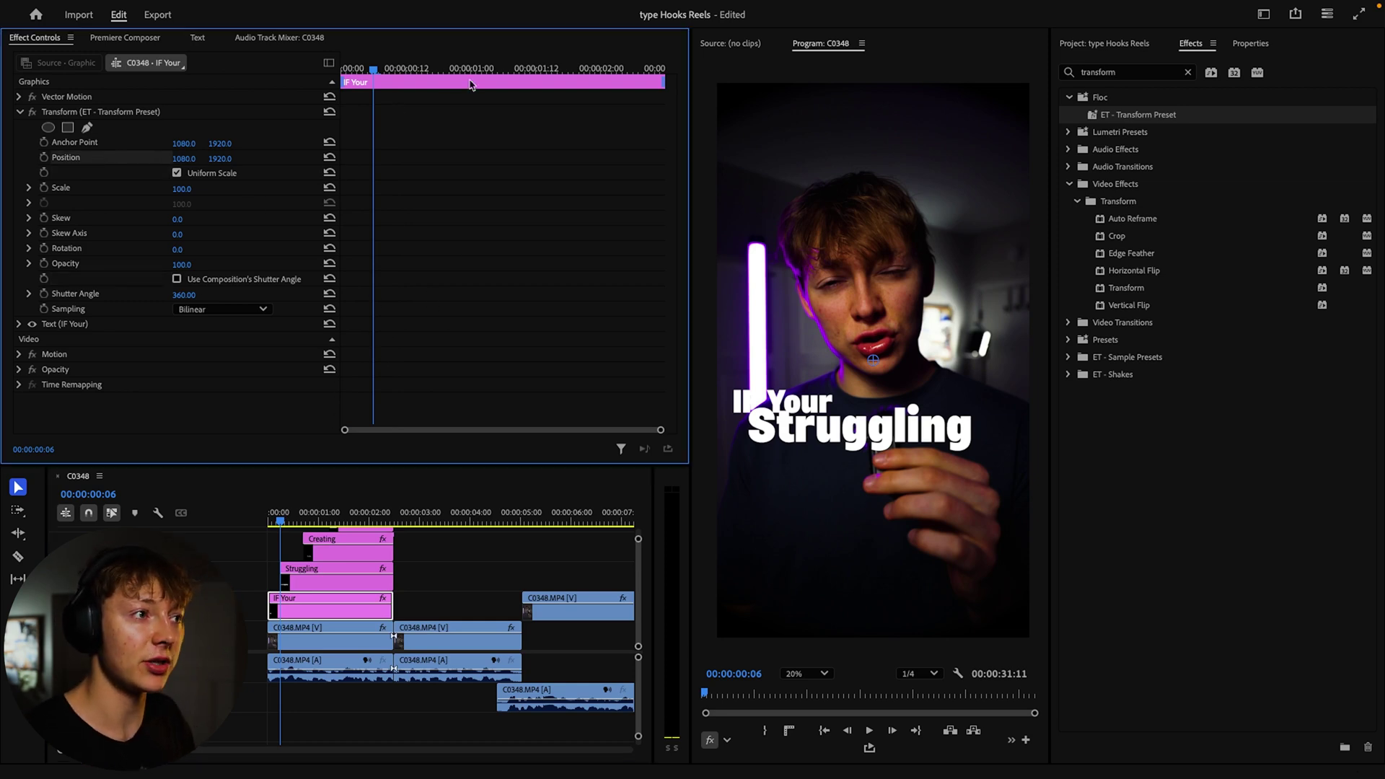
pyautogui.press('Home')
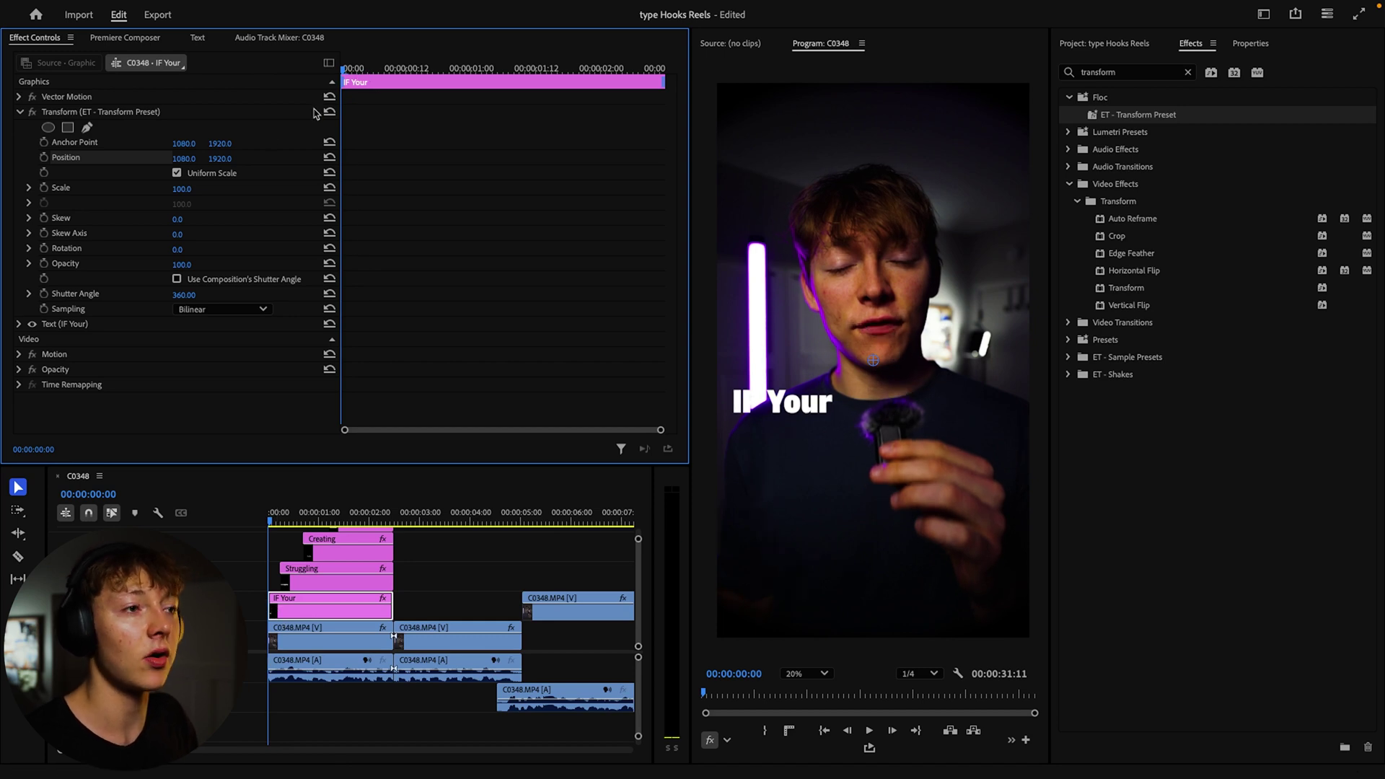
pyautogui.click(44, 157)
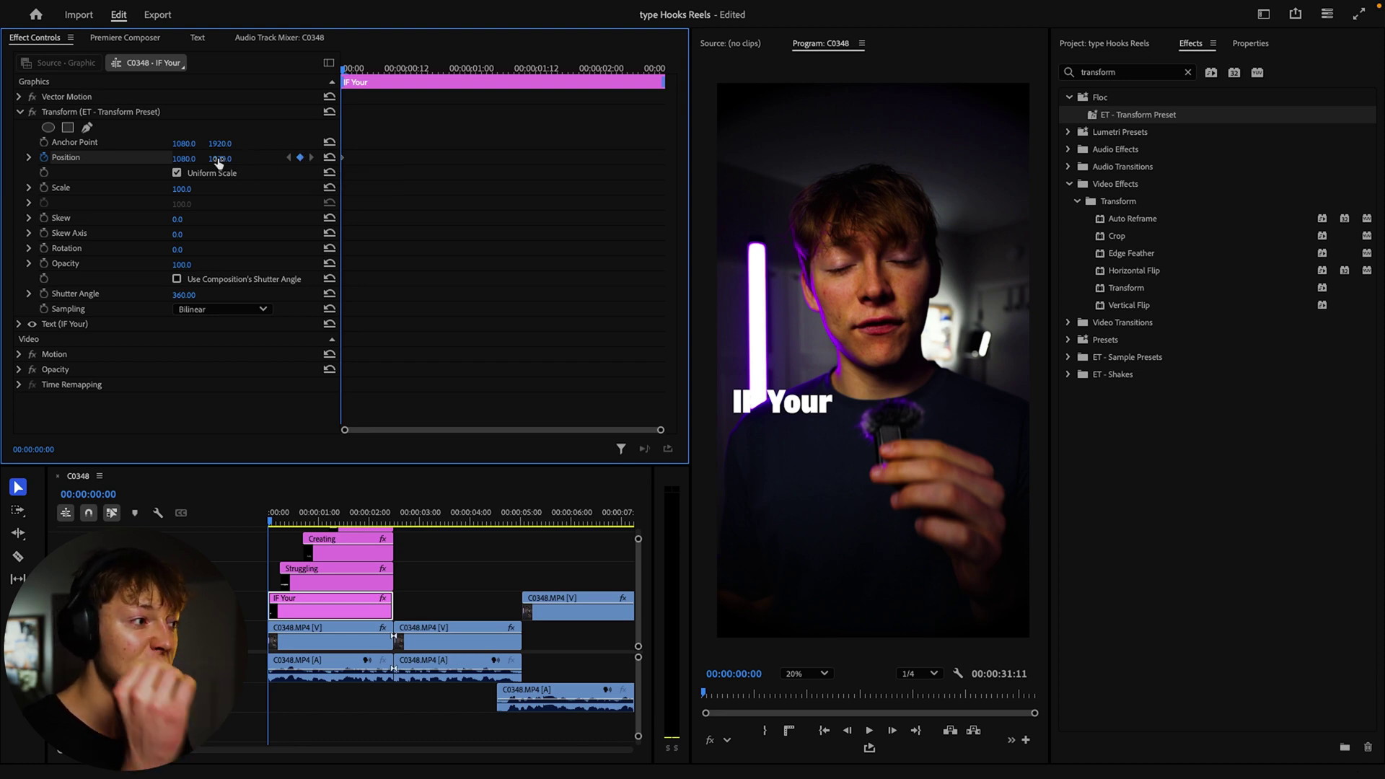
pyautogui.moveTo(218, 159); pyautogui.dragTo(92, 159)
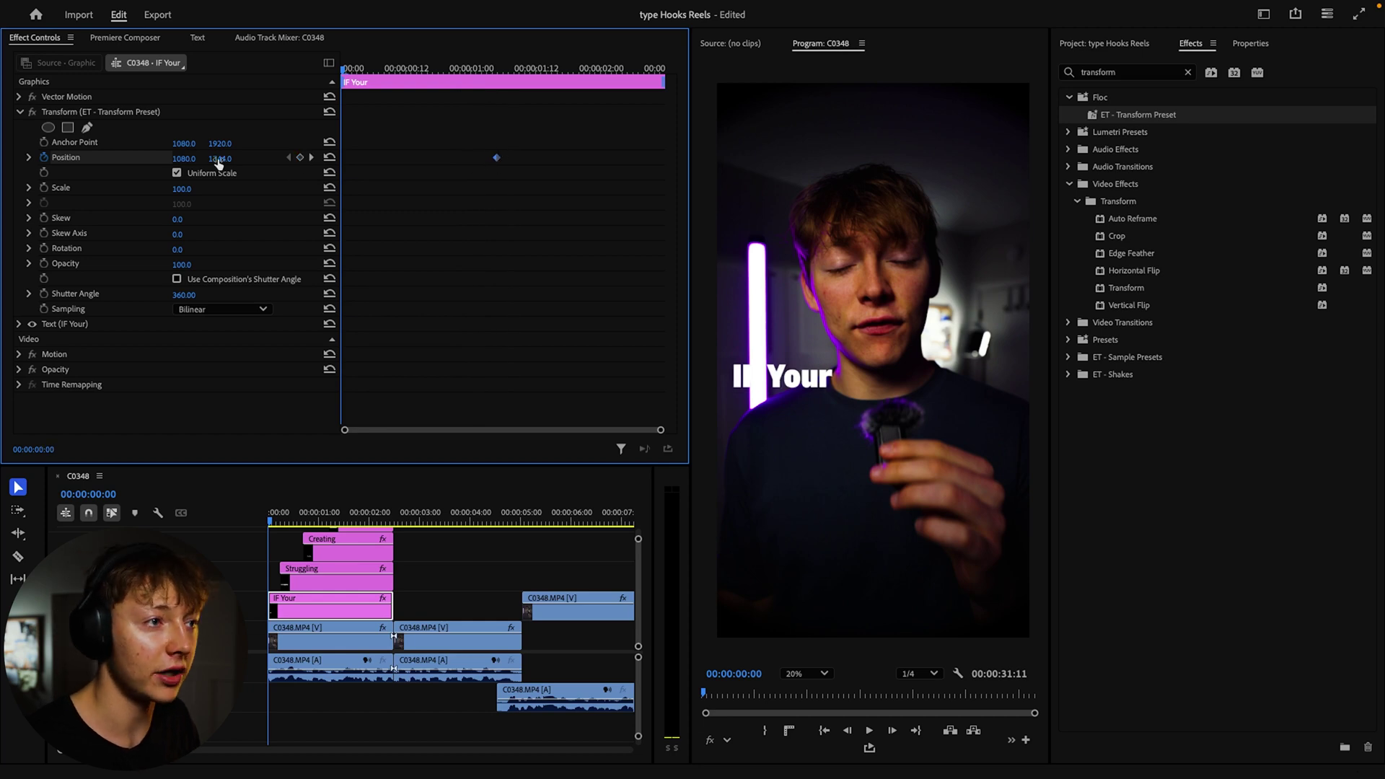
pyautogui.click(329, 158)
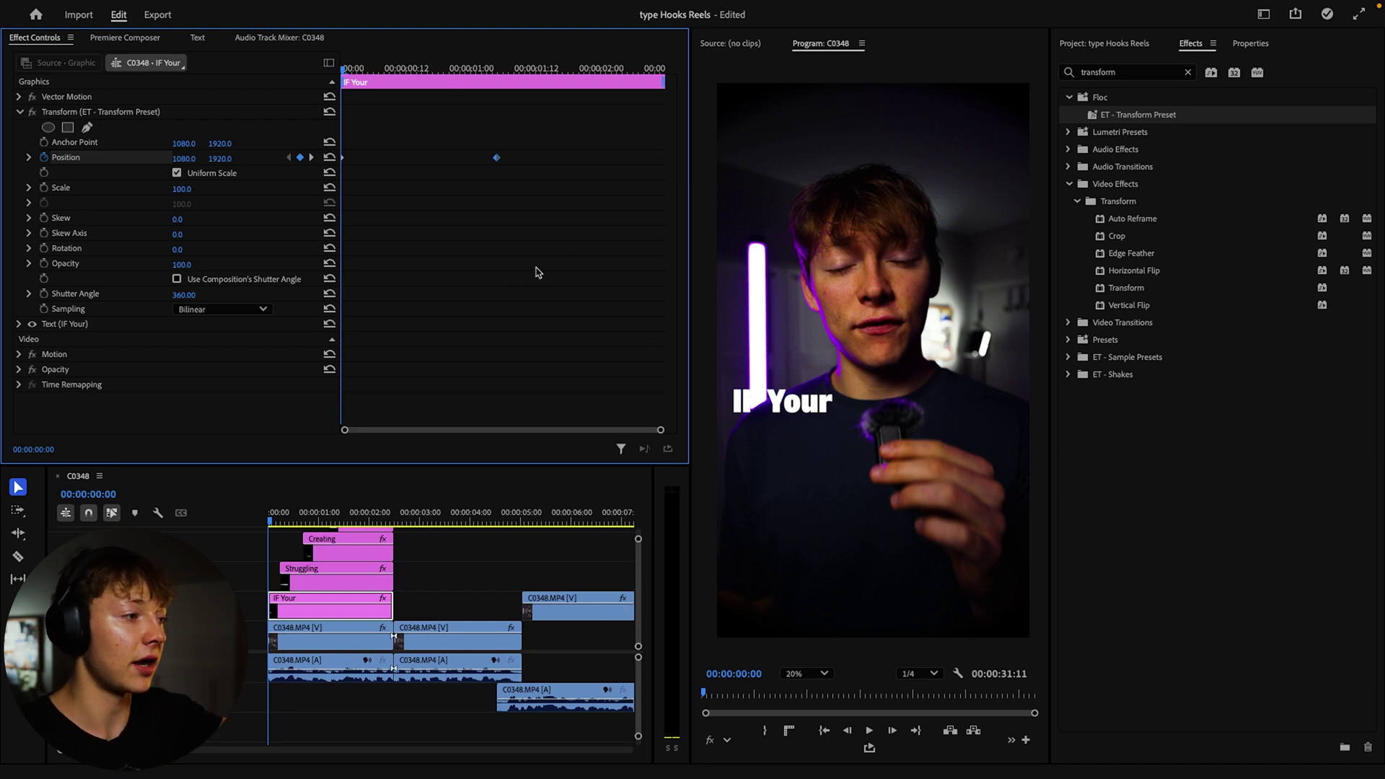
pyautogui.press('space')
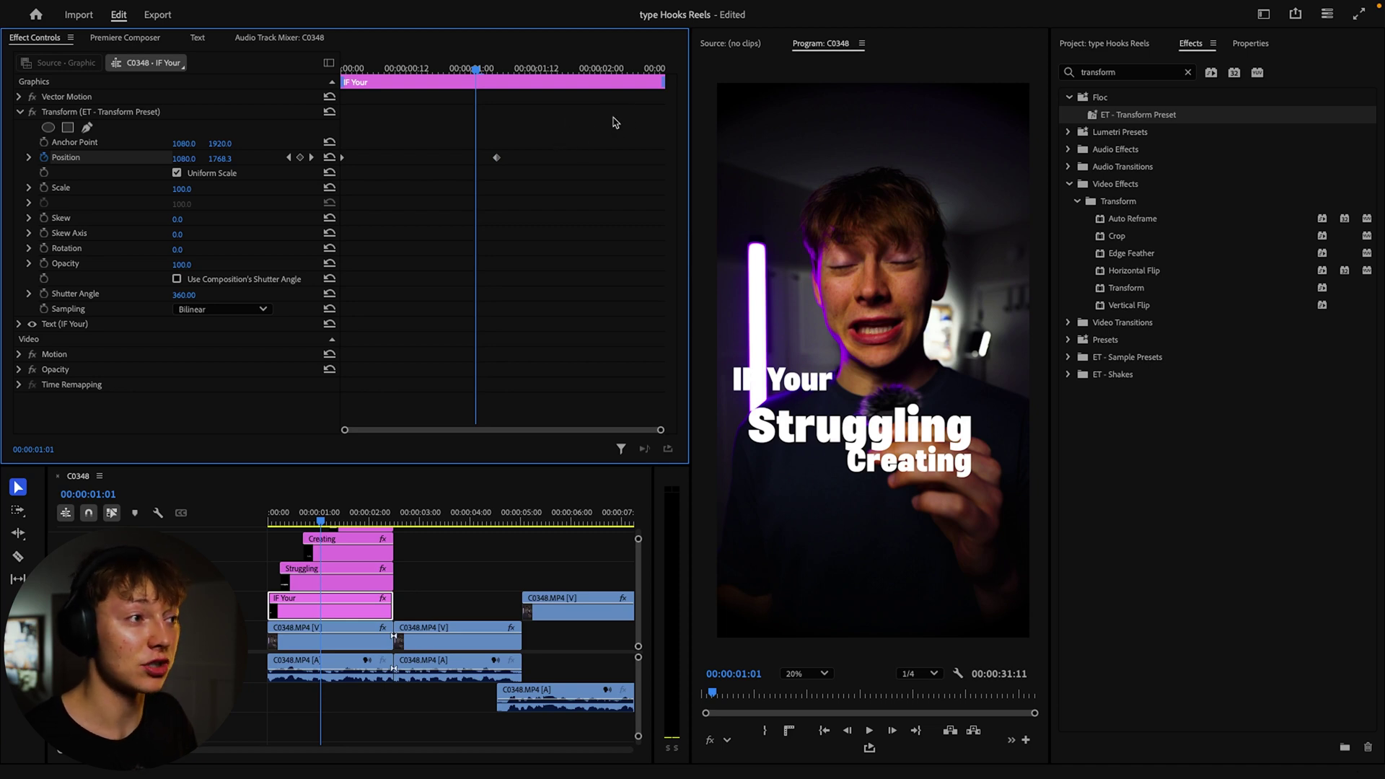
# - Apply Ease In to the second Position keyframe and sharpen its velocity curve
pyautogui.moveTo(619, 117); pyautogui.dragTo(267, 217)
pyautogui.rightClick(496, 159)
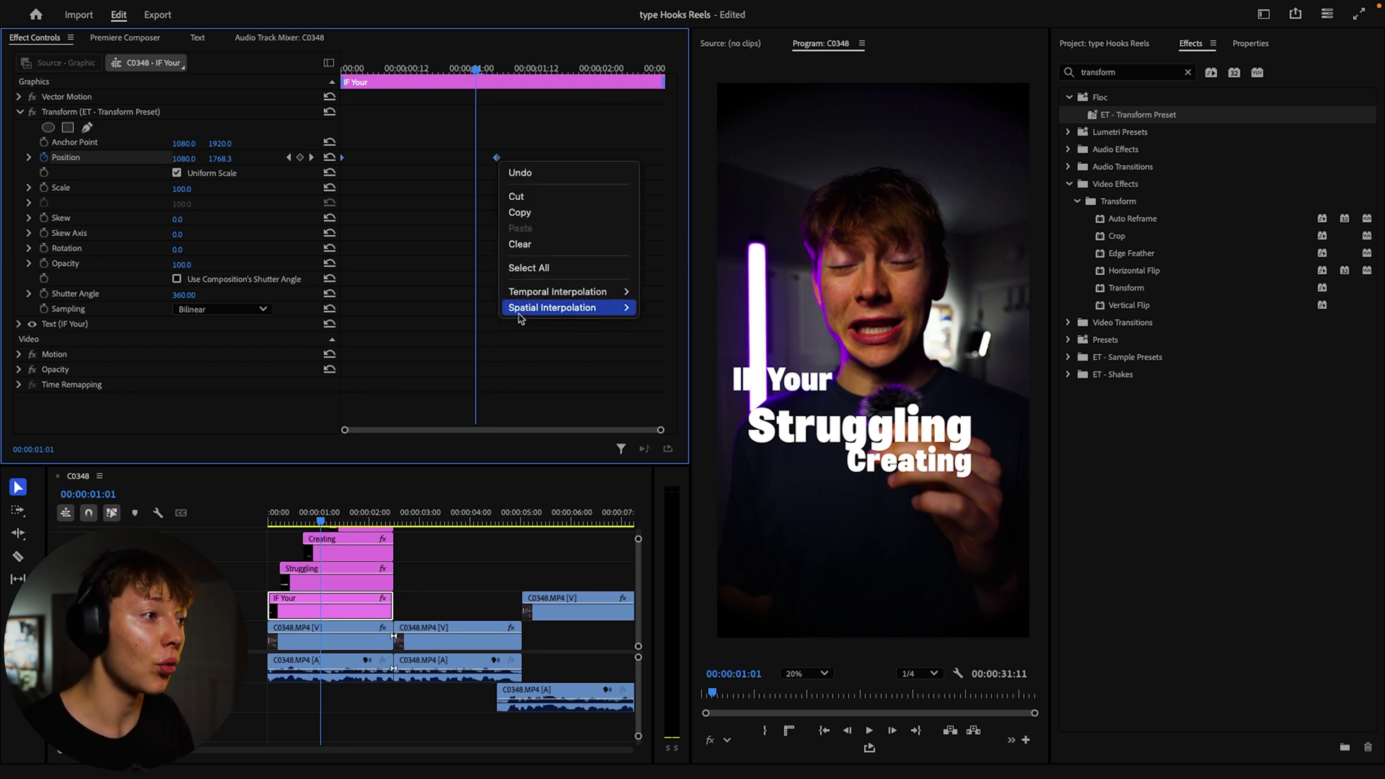
pyautogui.click(667, 374)
pyautogui.click(555, 218)
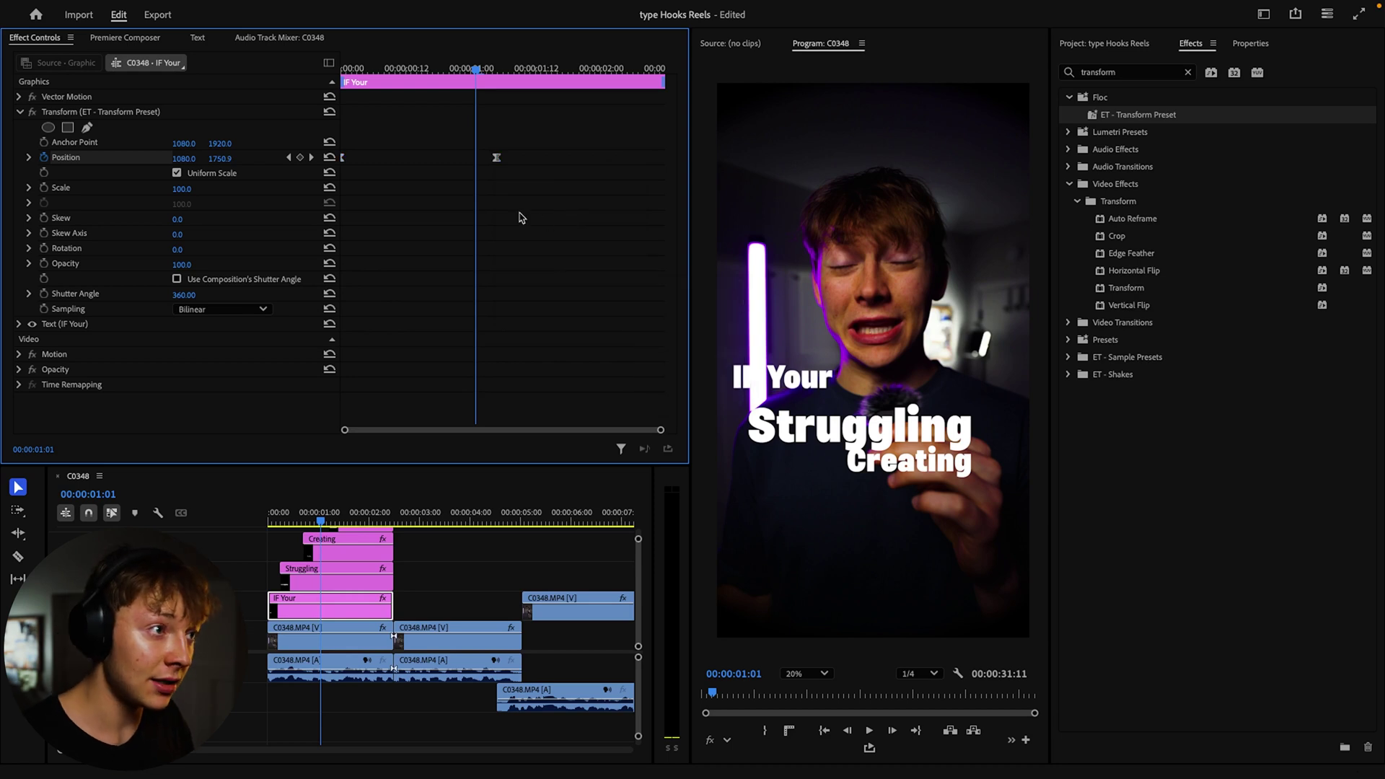
pyautogui.click(28, 158)
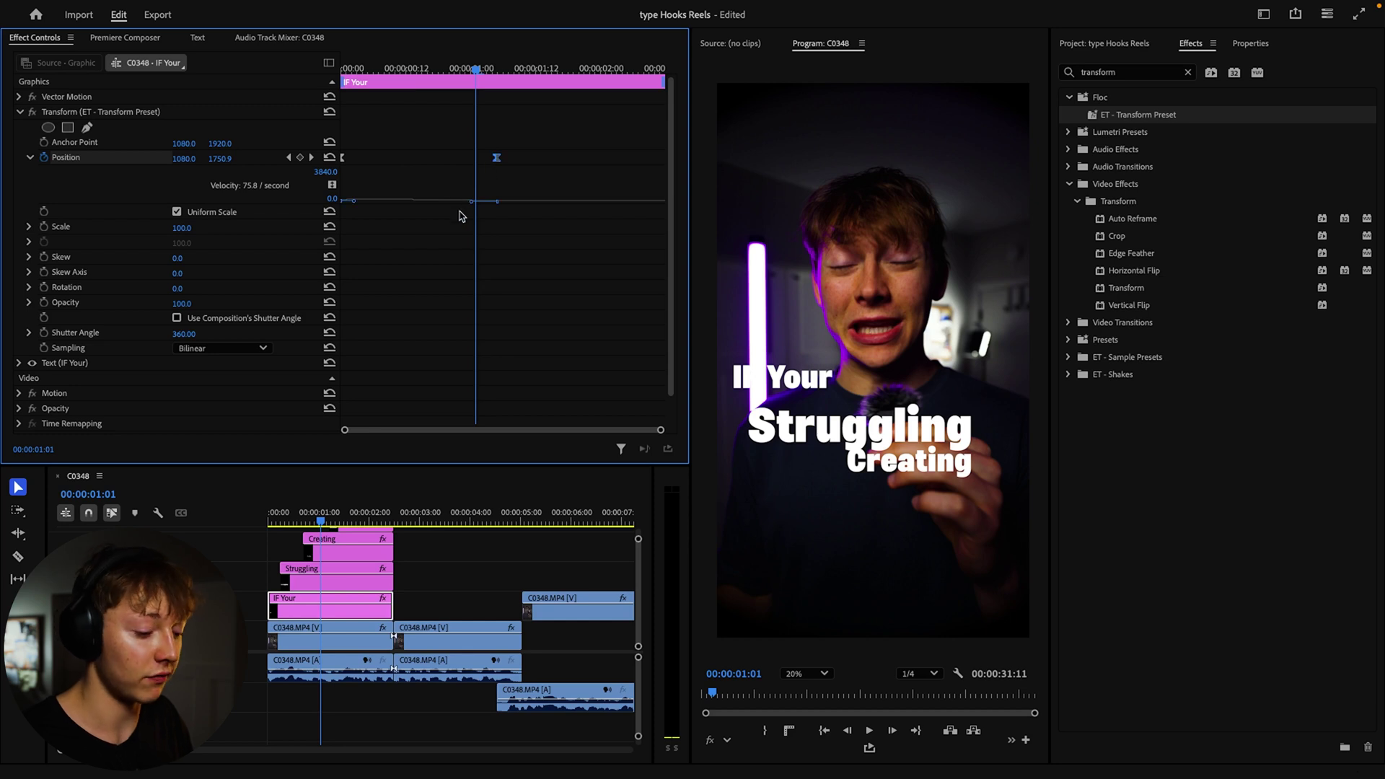
pyautogui.moveTo(660, 430); pyautogui.dragTo(541, 430)
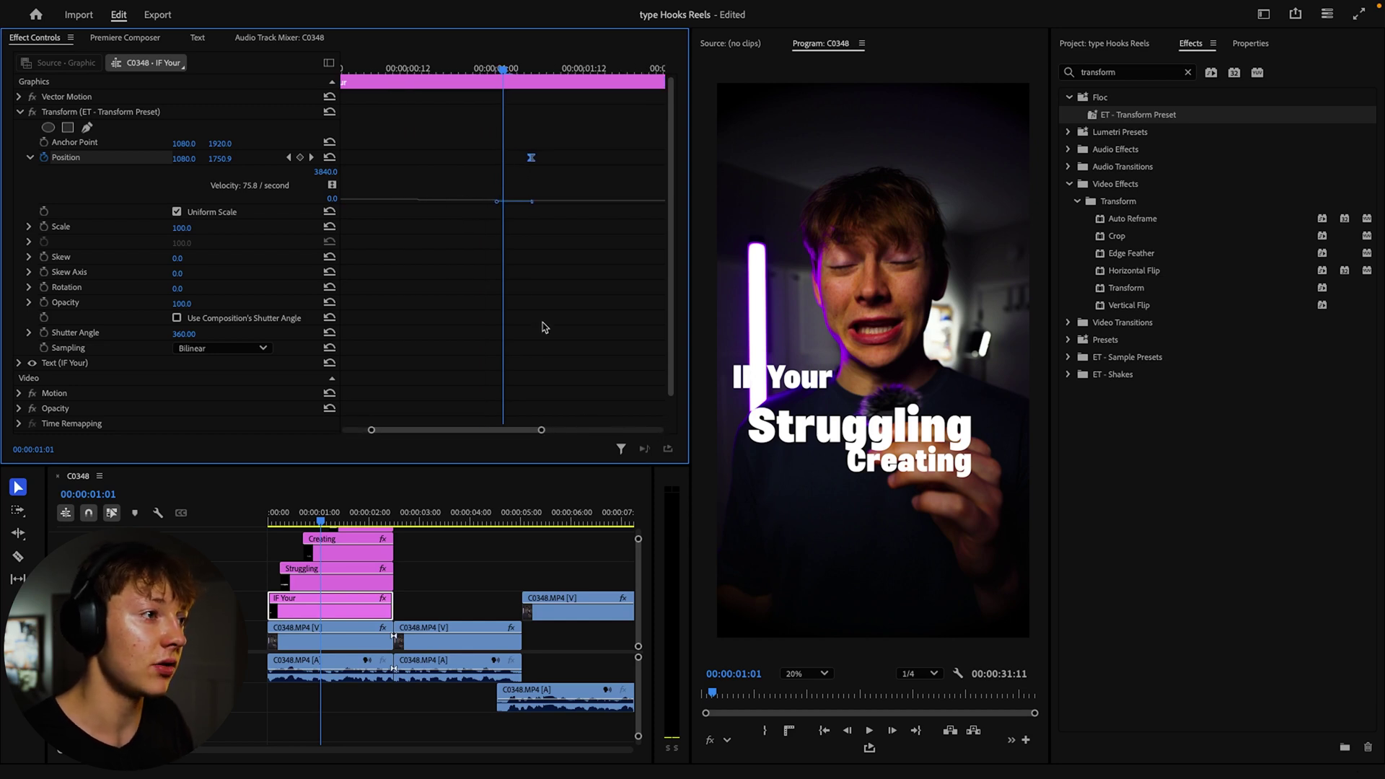
pyautogui.scroll(2, 519, 292)
pyautogui.moveTo(517, 208); pyautogui.dragTo(428, 215)
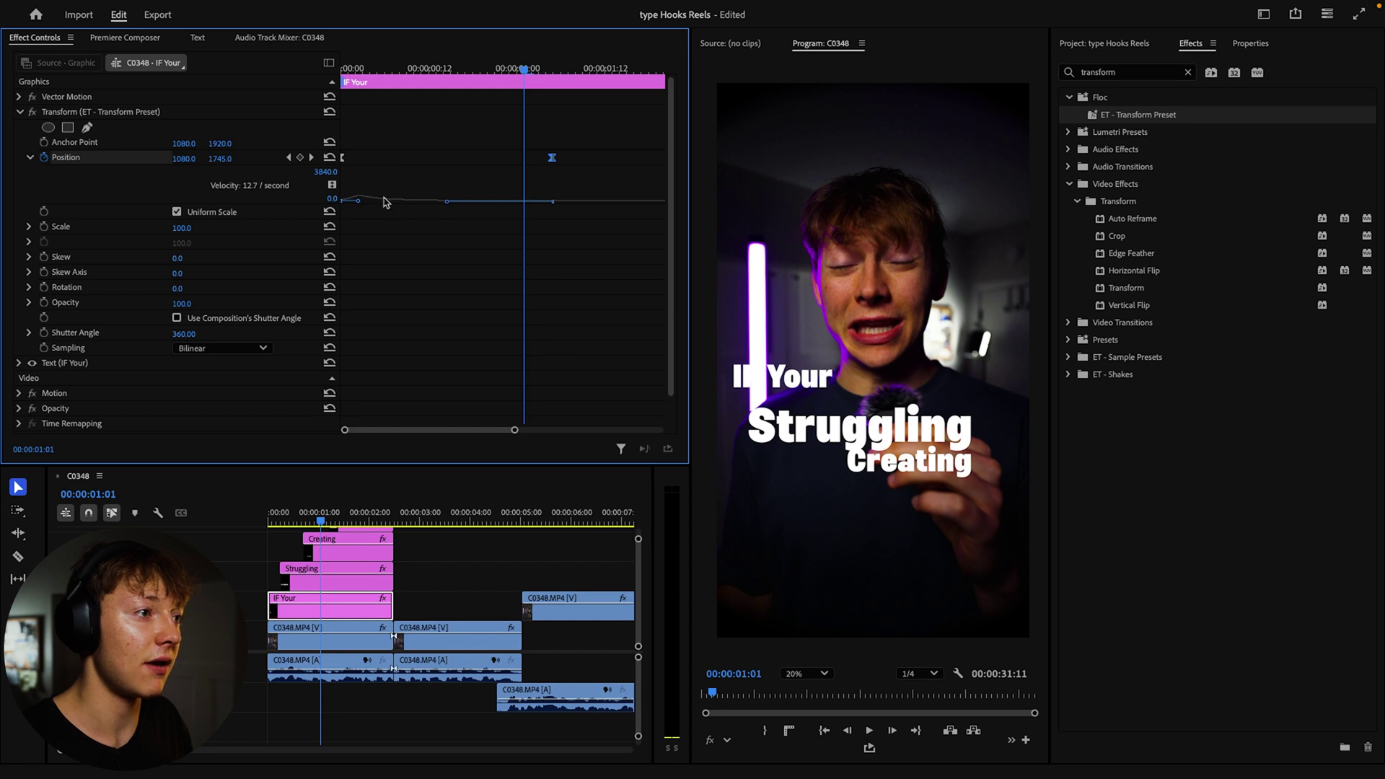
pyautogui.moveTo(528, 72); pyautogui.dragTo(237, 95)
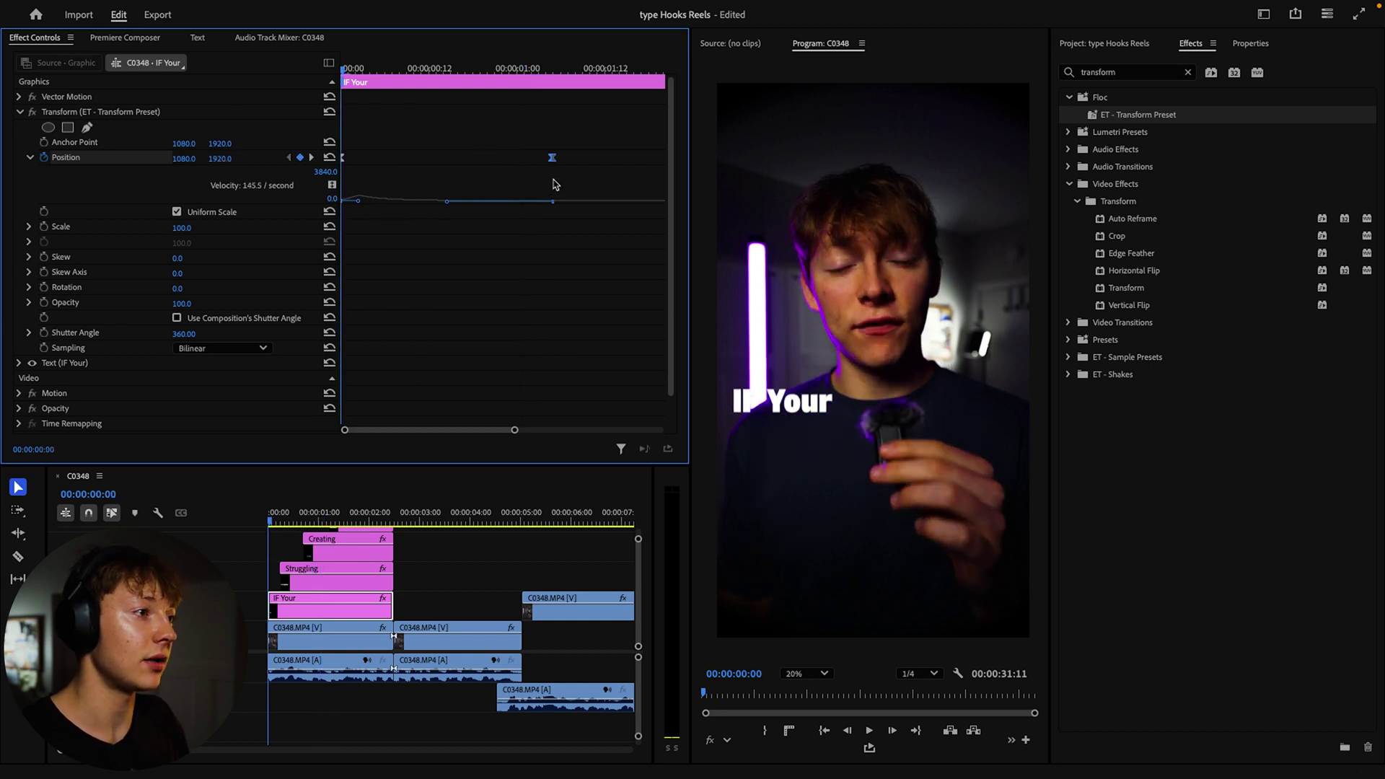
pyautogui.press('space')
pyautogui.press('space')
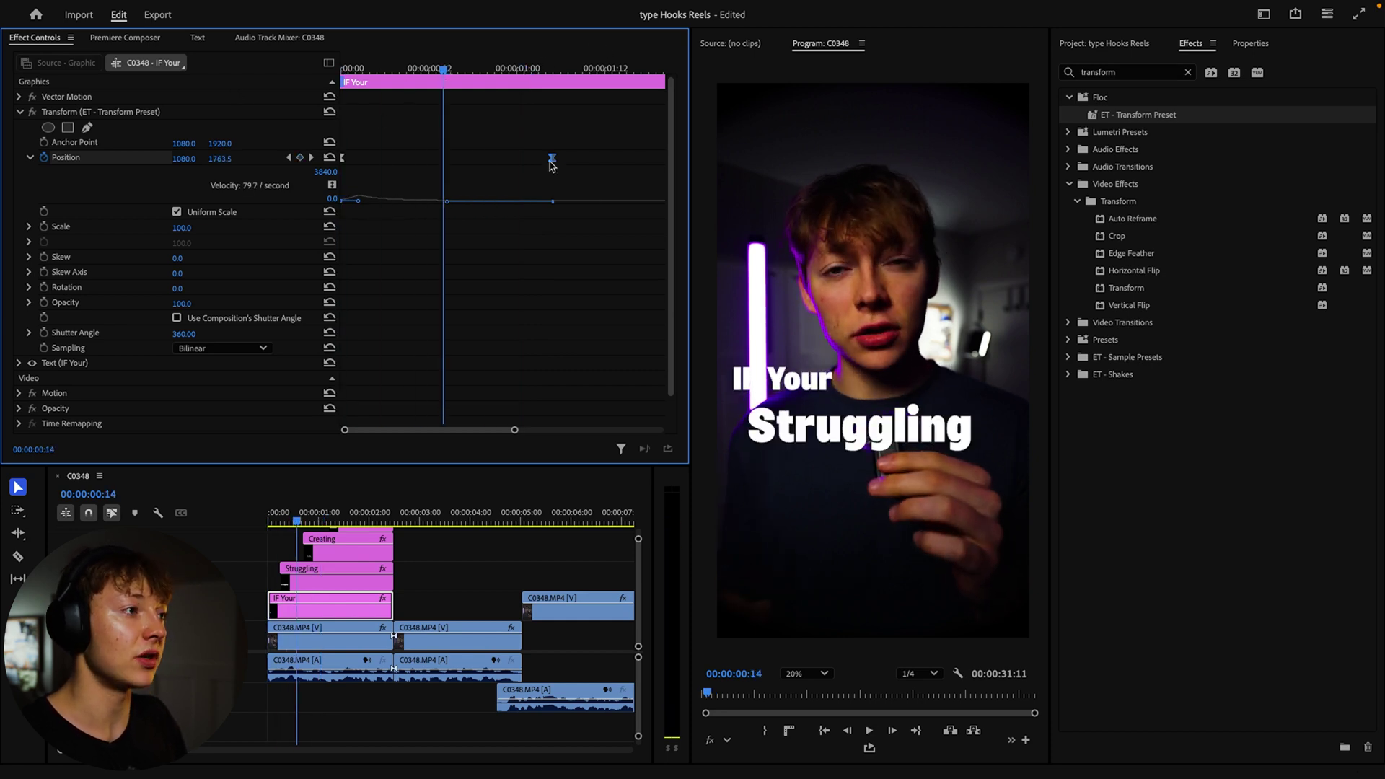
# - Move the second Position keyframe earlier so the slide-up finishes sooner, and preview it
pyautogui.moveTo(551, 157); pyautogui.dragTo(479, 157)
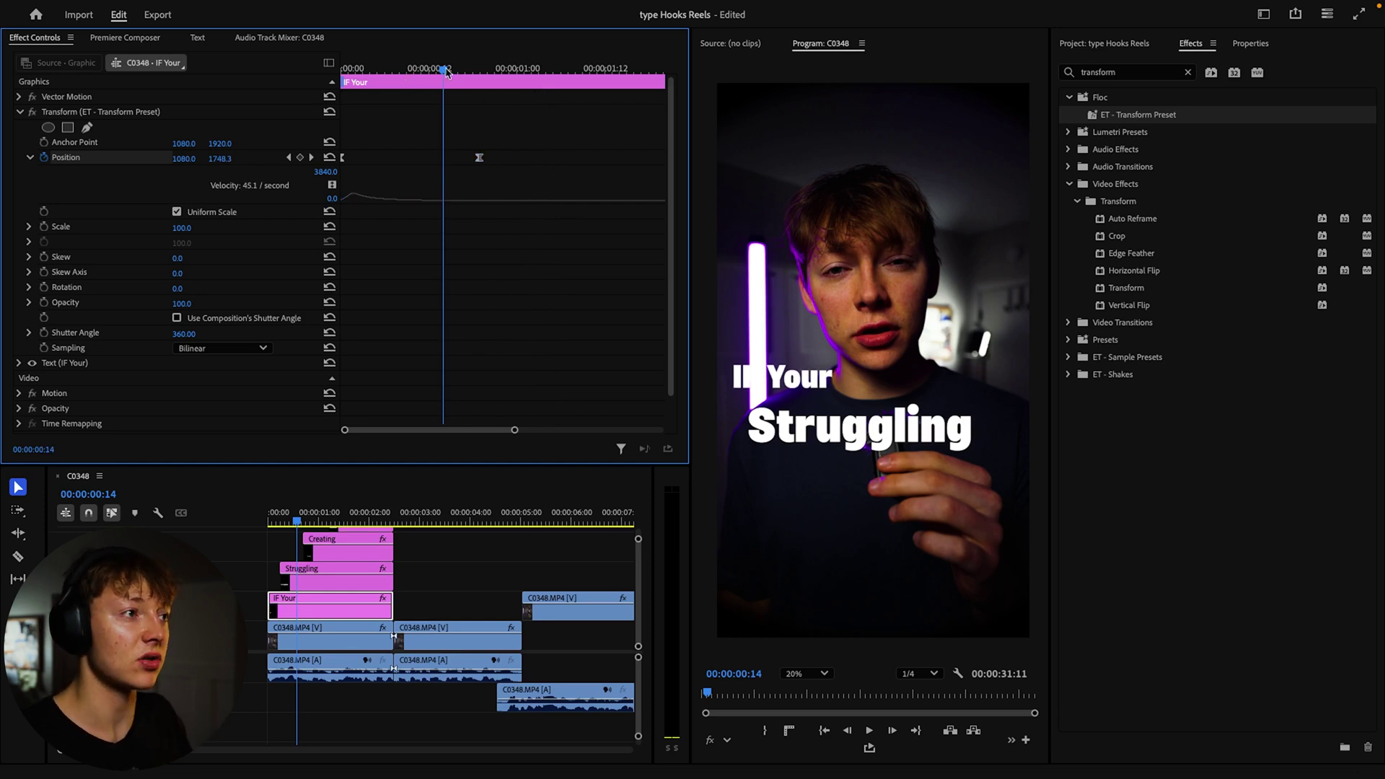
pyautogui.press('Home')
pyautogui.press('space')
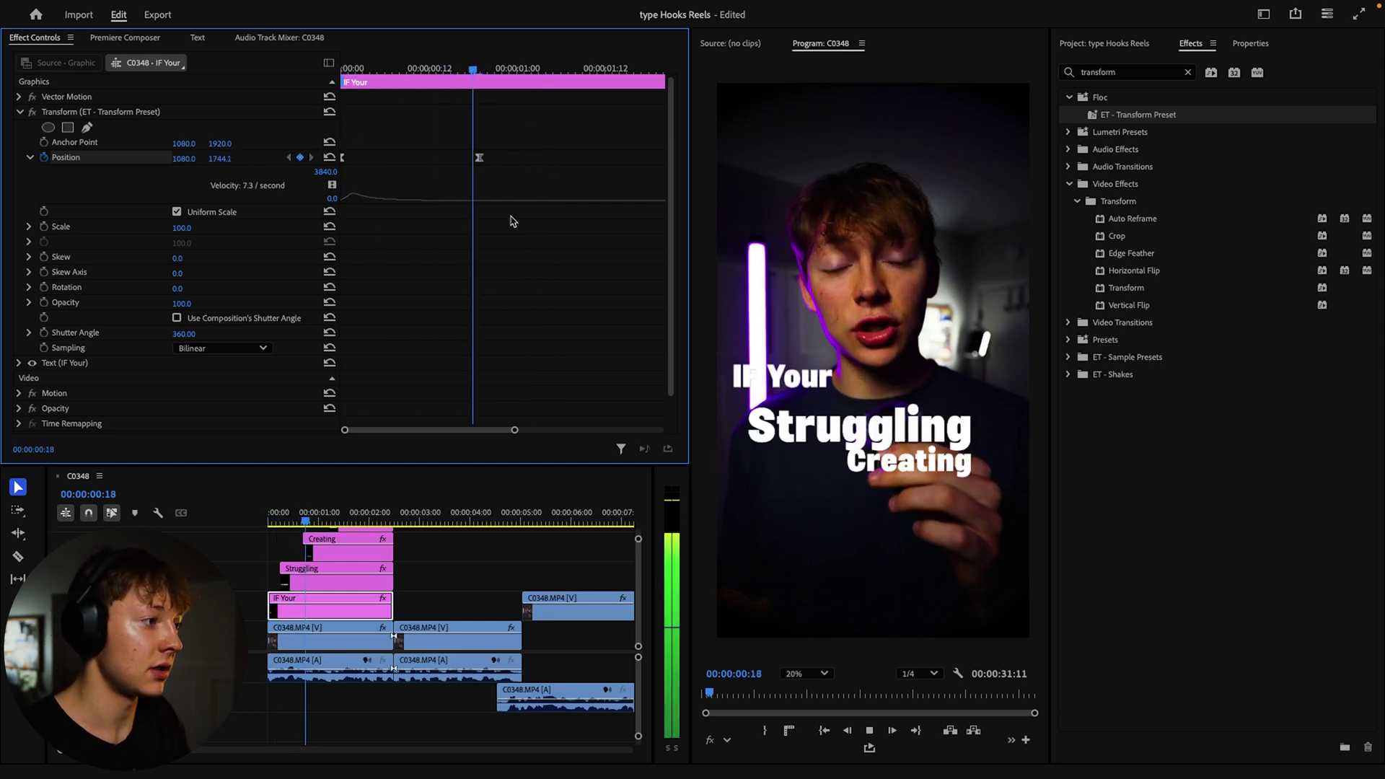
pyautogui.press('space')
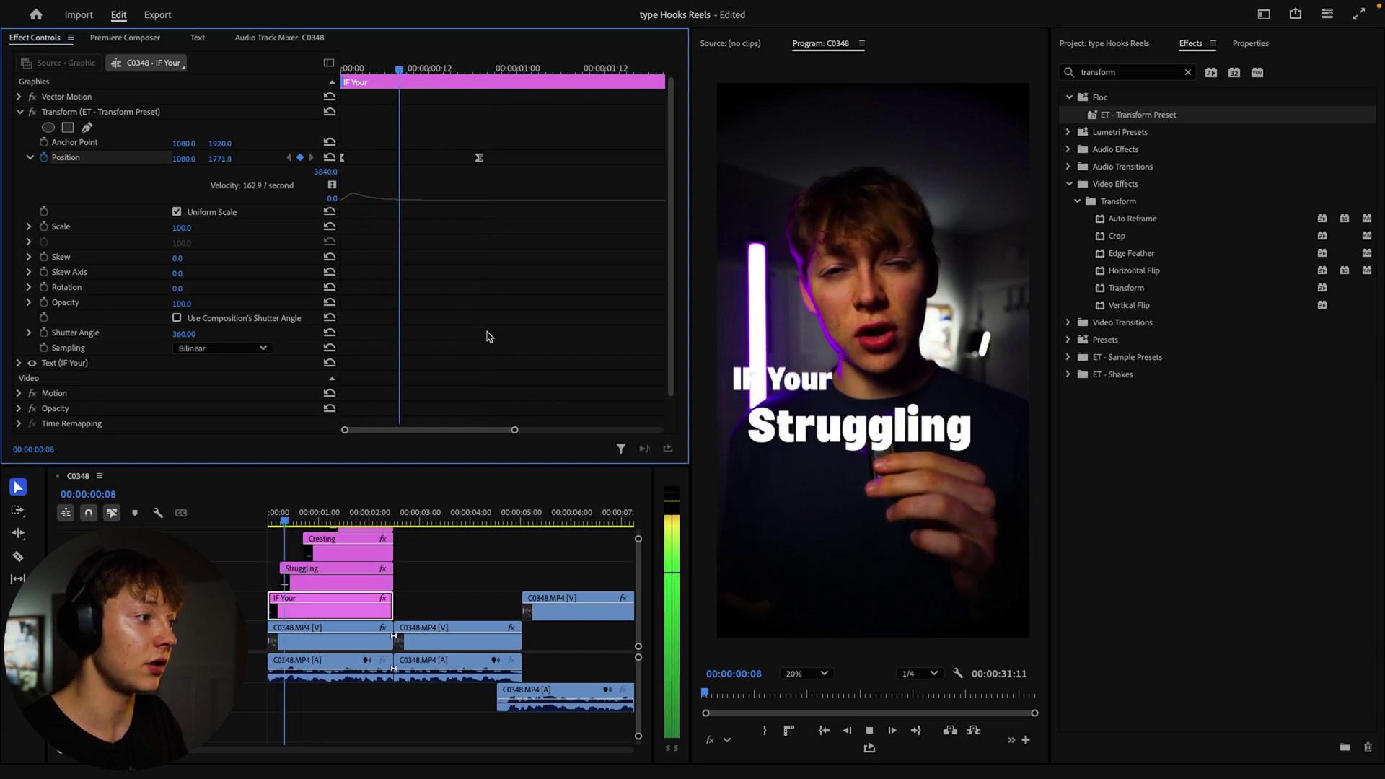
pyautogui.press('space')
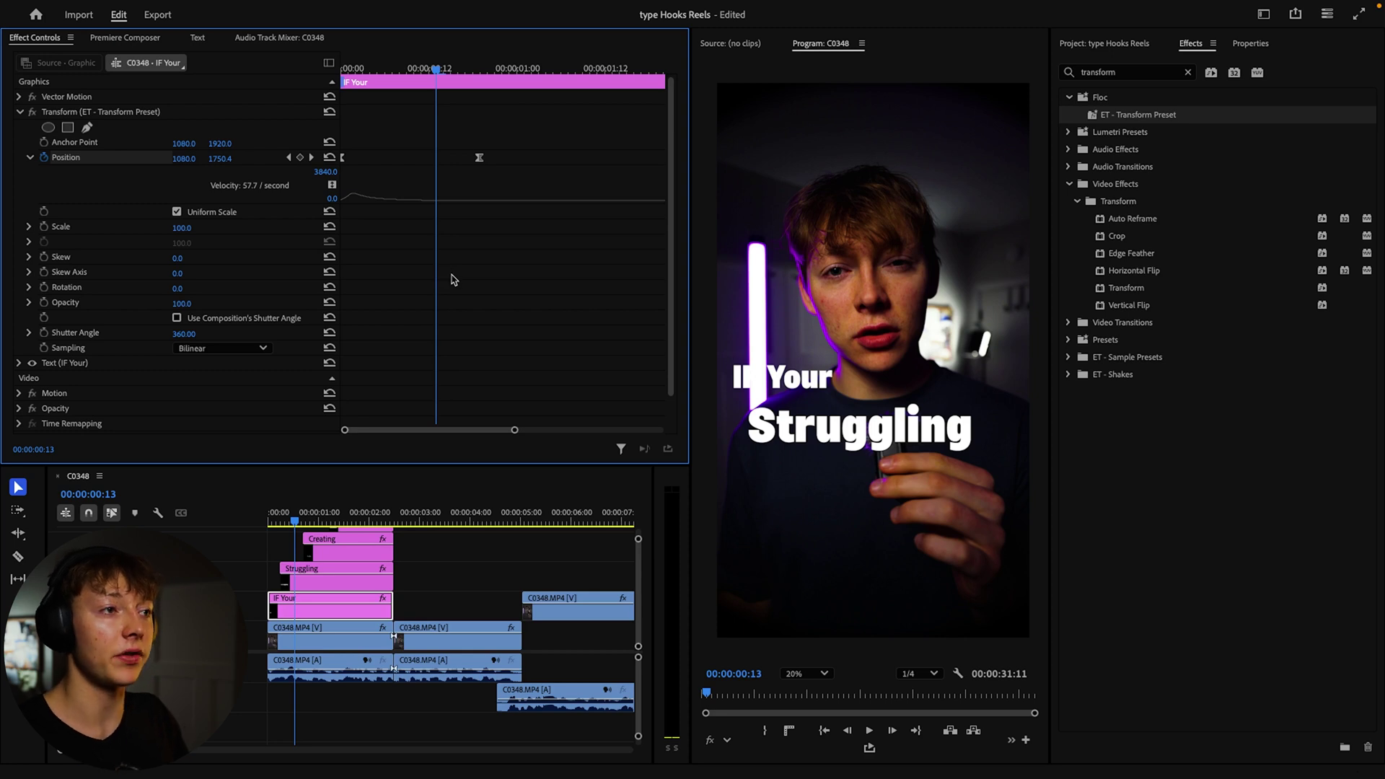
# - Keyframe If Your's Opacity to fade from 0 to 100, with Ease In on the keyframe
pyautogui.click(343, 83)
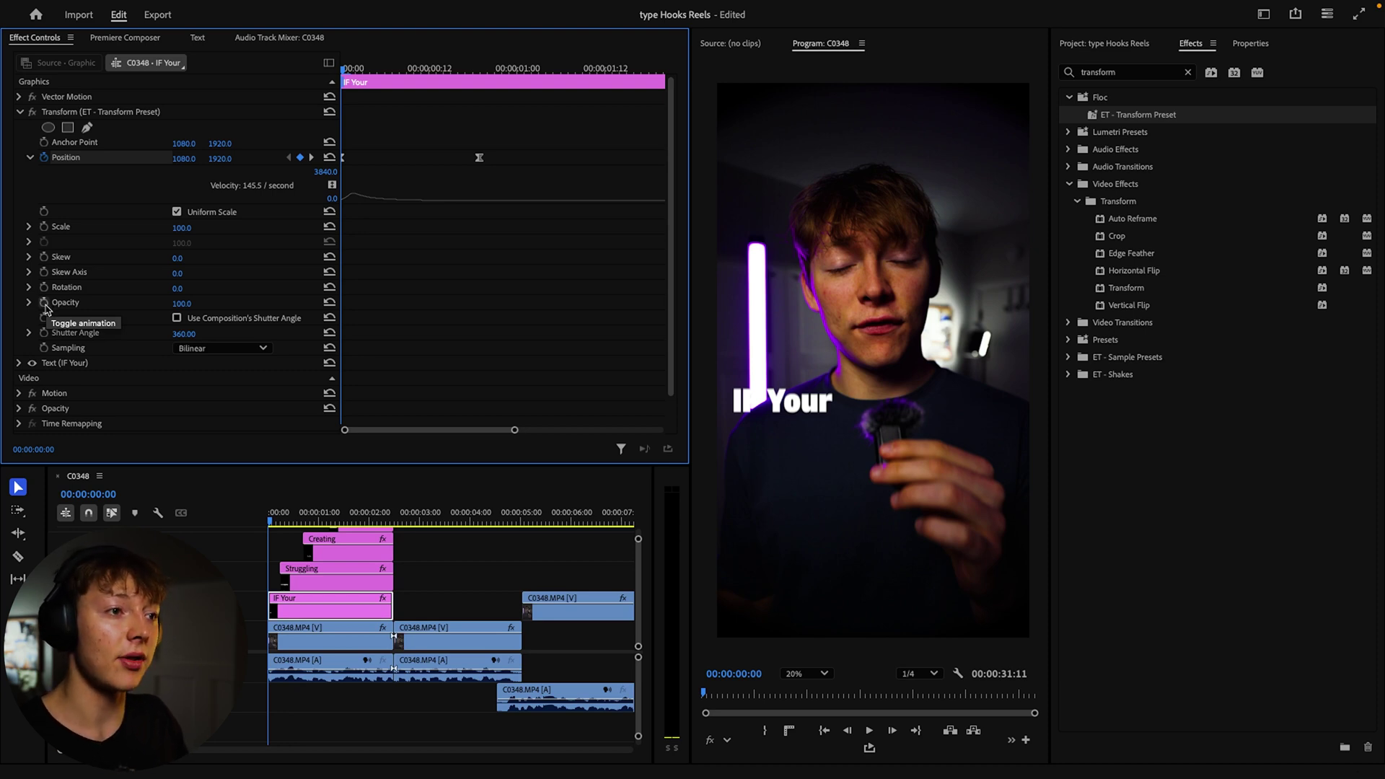
pyautogui.click(45, 304)
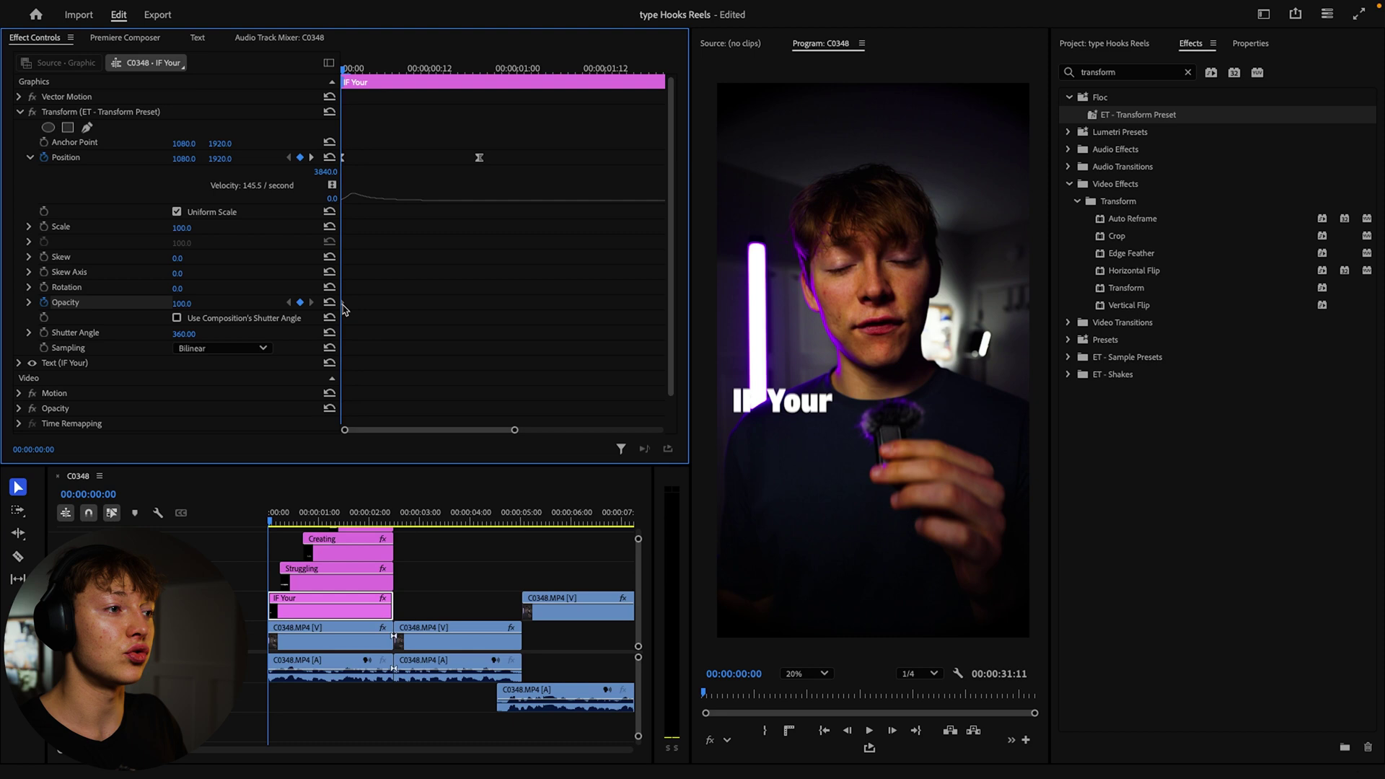
pyautogui.moveTo(344, 308); pyautogui.dragTo(436, 306)
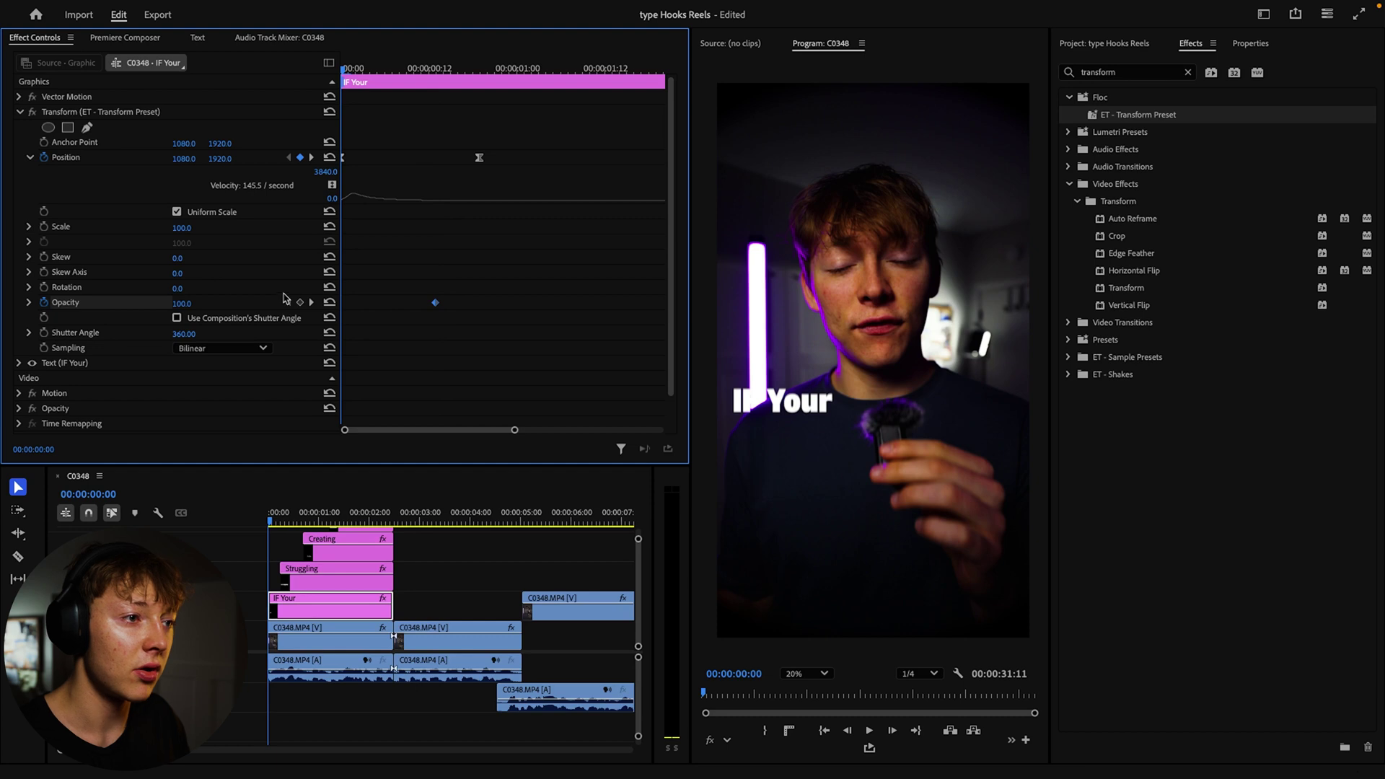
pyautogui.moveTo(179, 304); pyautogui.dragTo(144, 304)
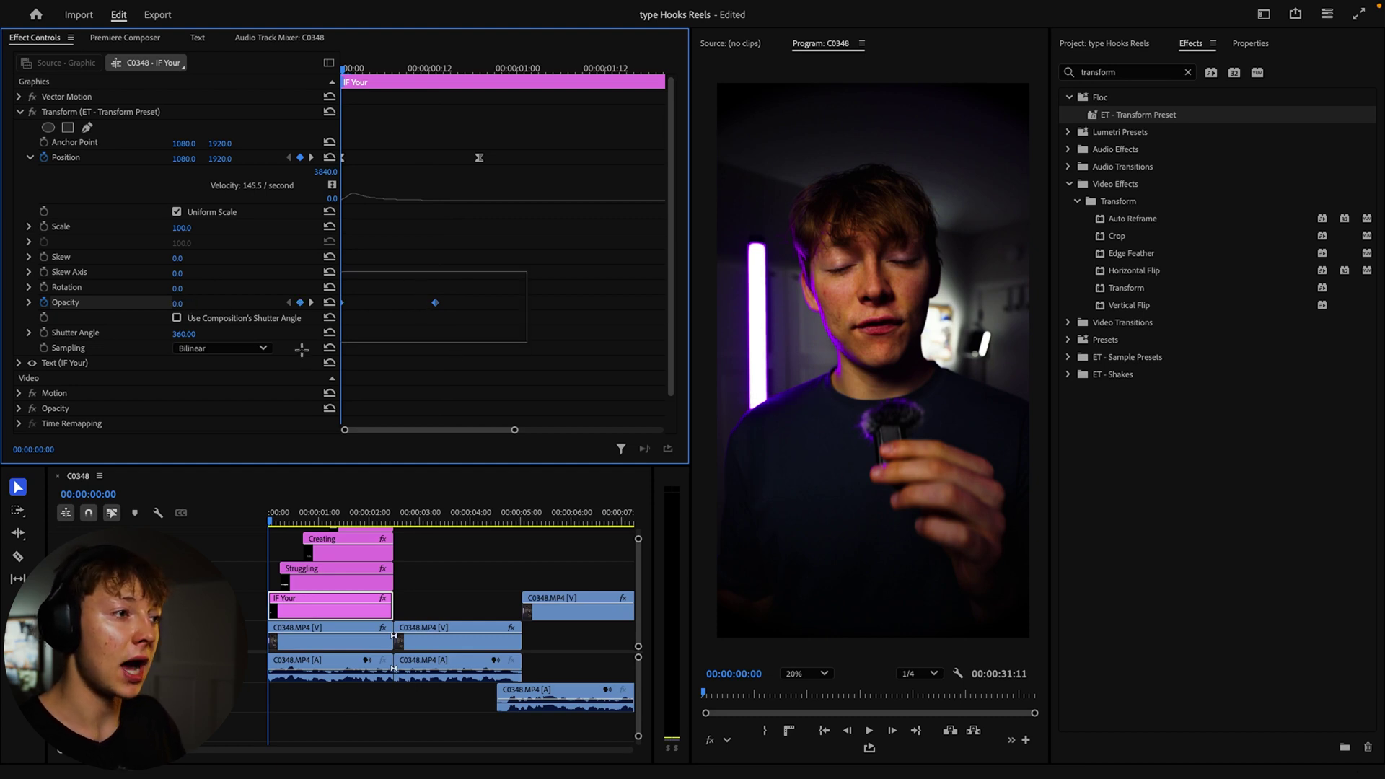
pyautogui.rightClick(437, 304)
pyautogui.click(457, 524)
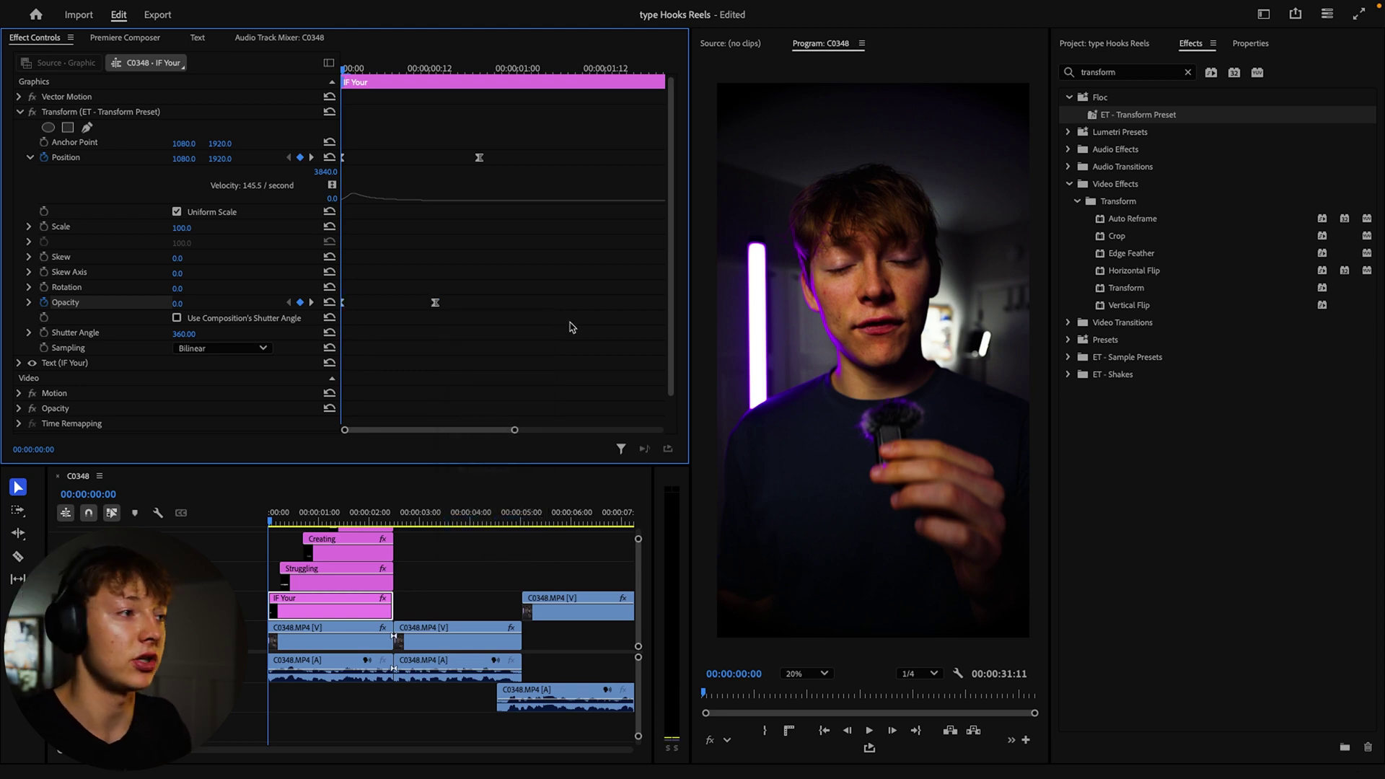
pyautogui.press('space')
pyautogui.press('space')
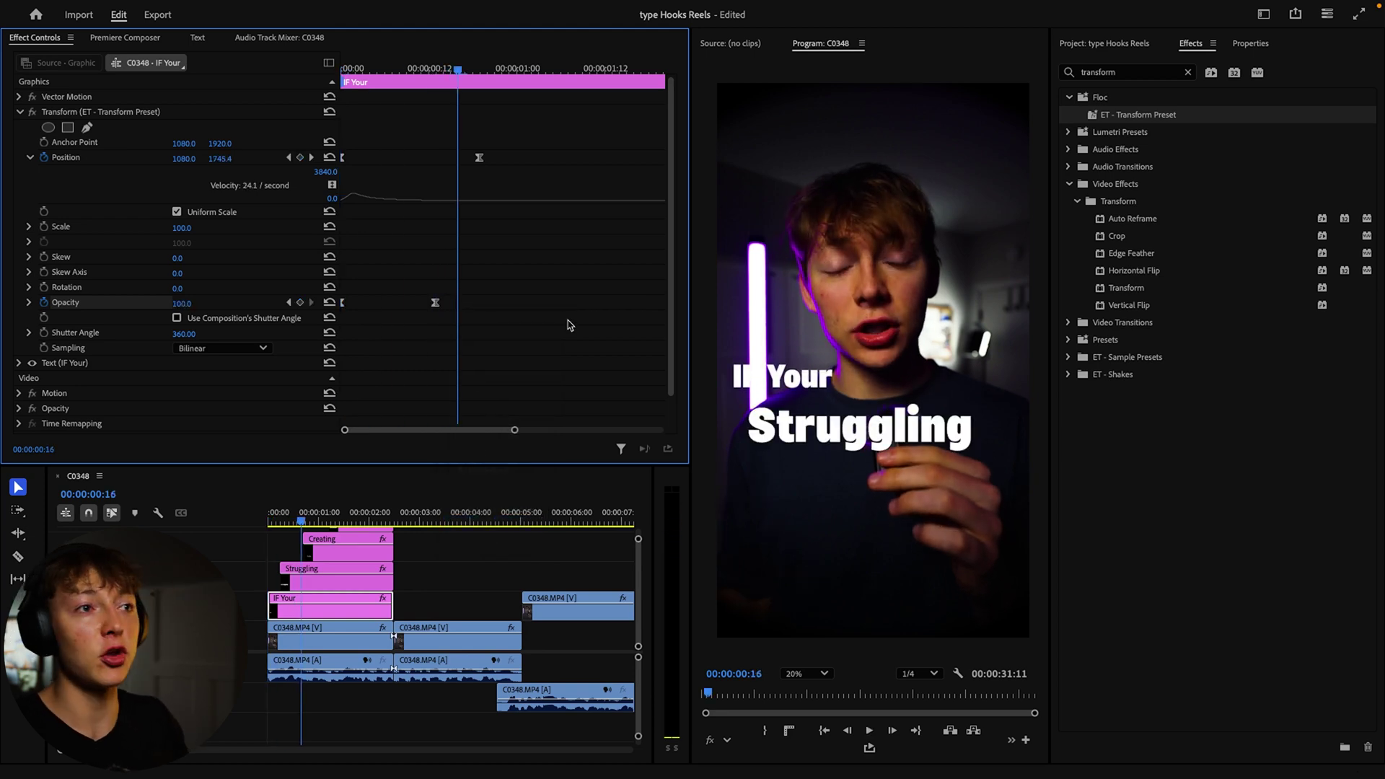
# - Copy the If Your title's Transform effect from Effect Controls
pyautogui.click(18, 121)
pyautogui.click(20, 112)
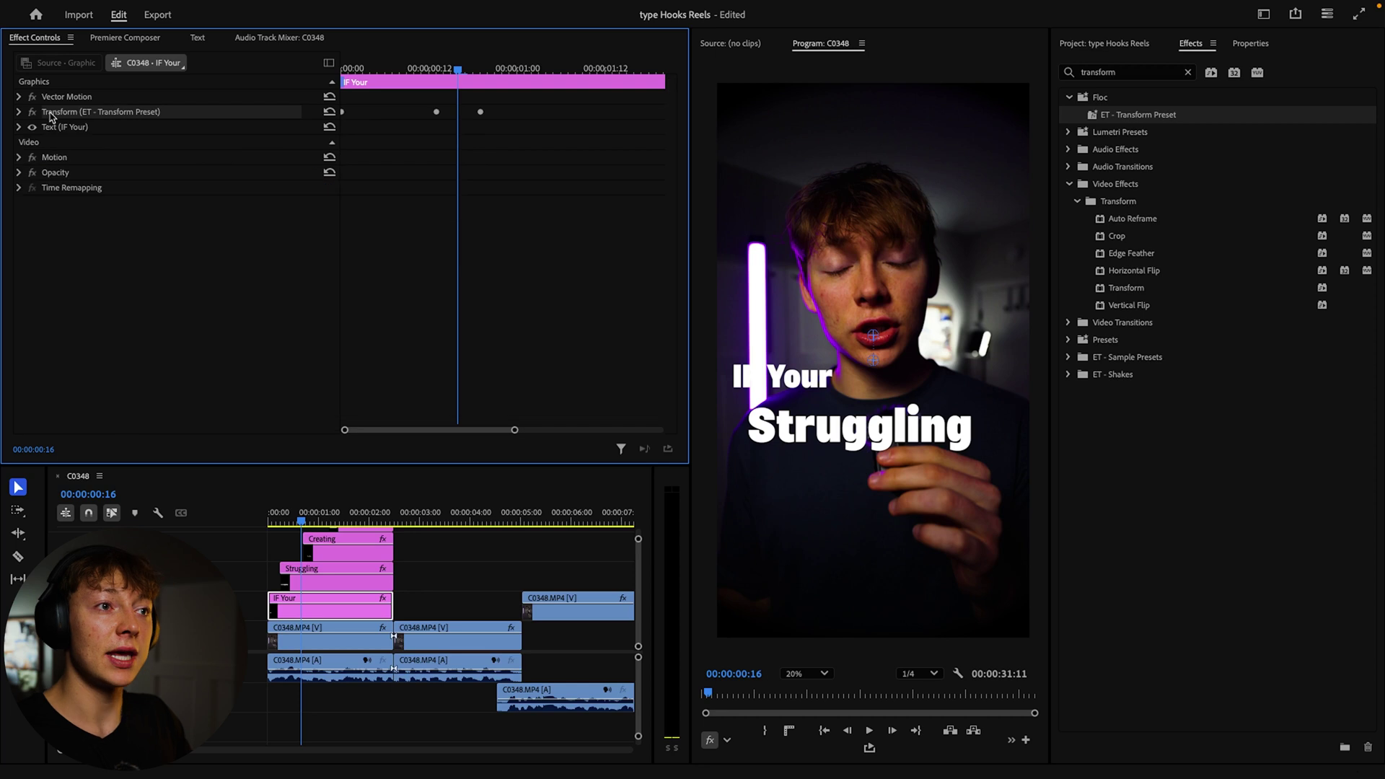
pyautogui.rightClick(64, 114)
pyautogui.click(86, 206)
pyautogui.scroll(2, 381, 606)
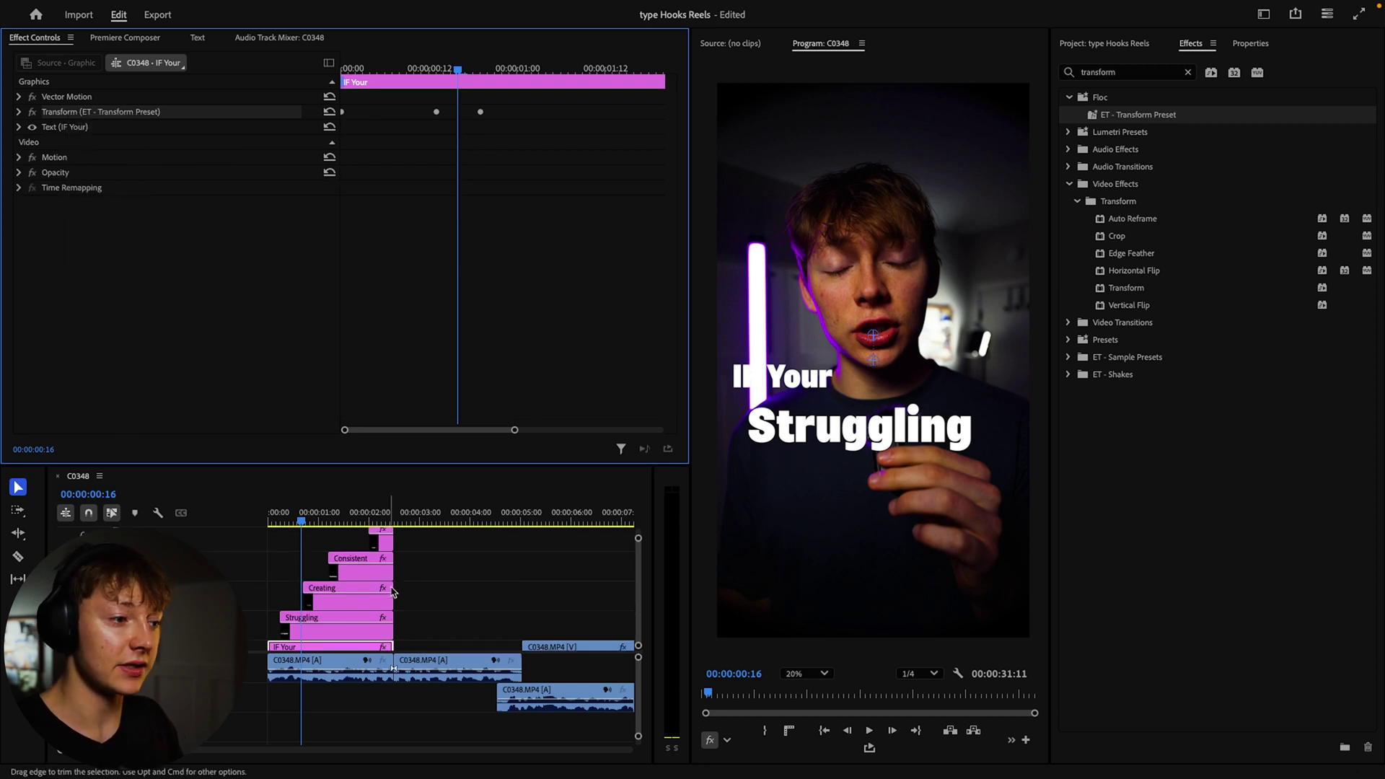
# - Select the Struggling, Creating and Consistent title clips for the pasted Transform, then play
pyautogui.press('`')
pyautogui.hotkey('shift', '=')
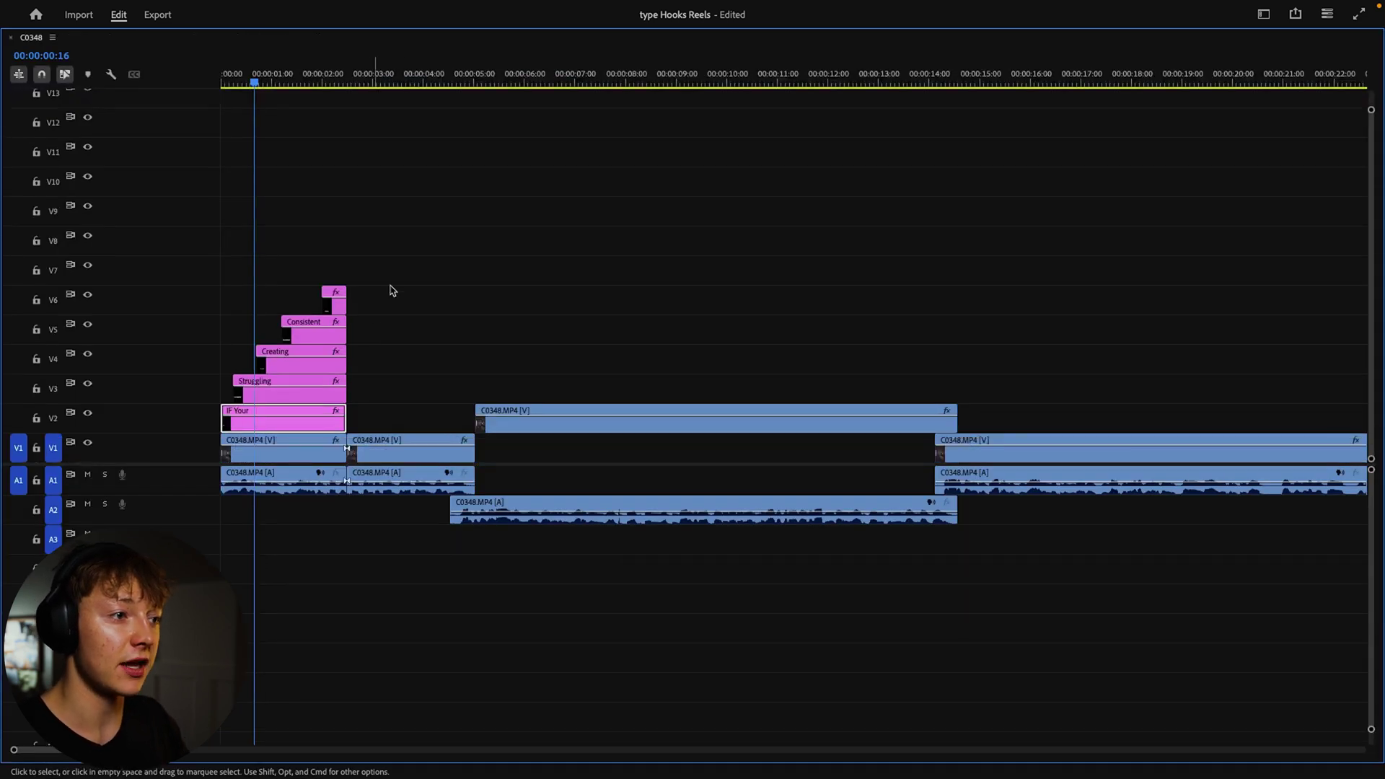
pyautogui.moveTo(440, 272); pyautogui.dragTo(277, 388)
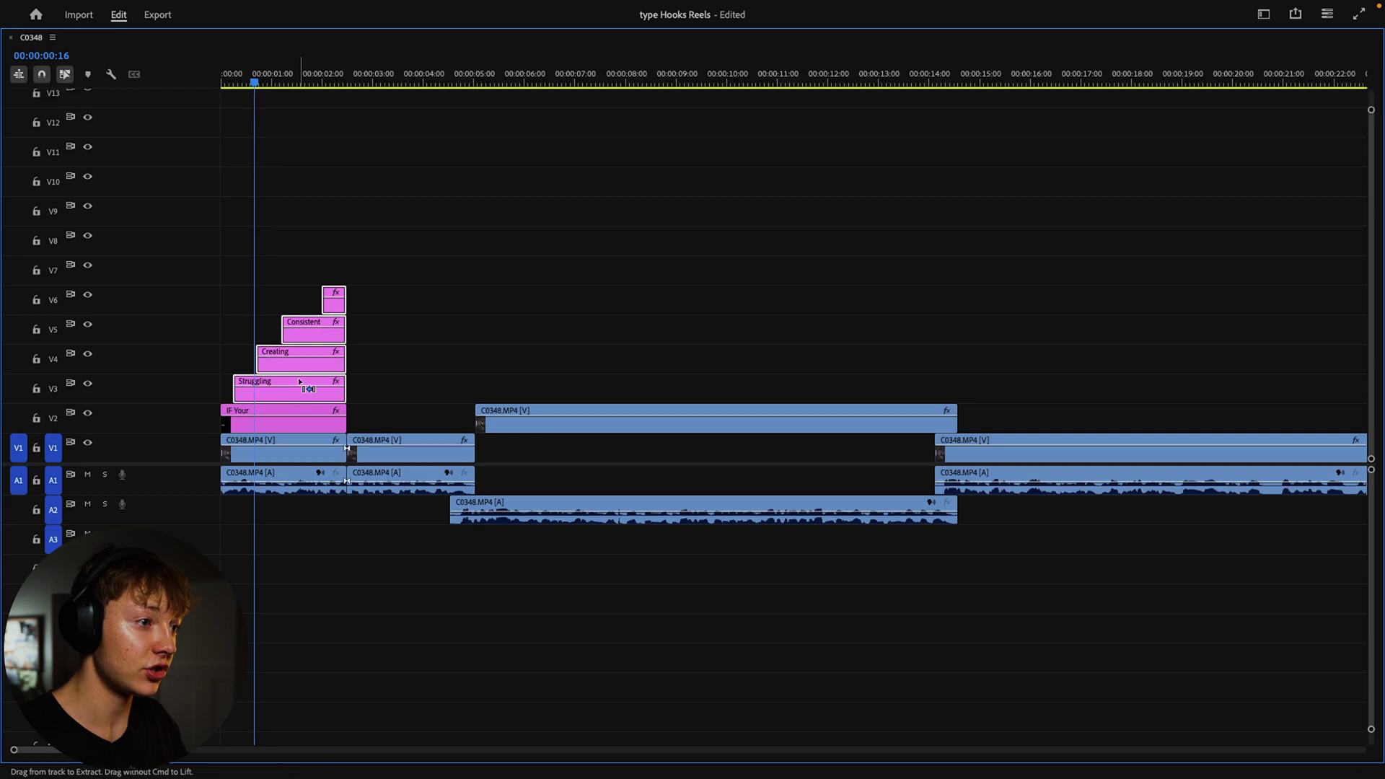
pyautogui.press('`')
pyautogui.press('space')
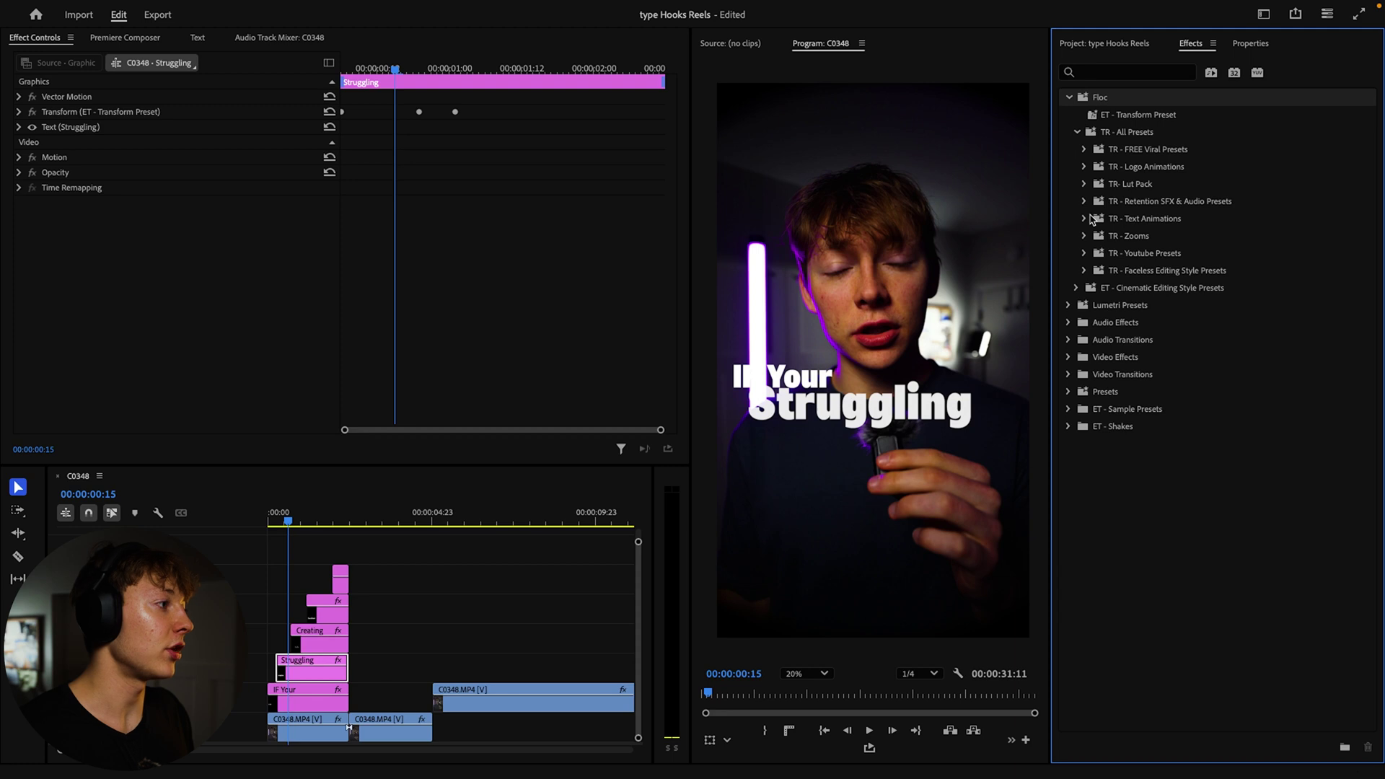
# - Apply ET - Medium Flicker from TR - Text Animations to Struggling and Consistent, then preview
pyautogui.click(1085, 219)
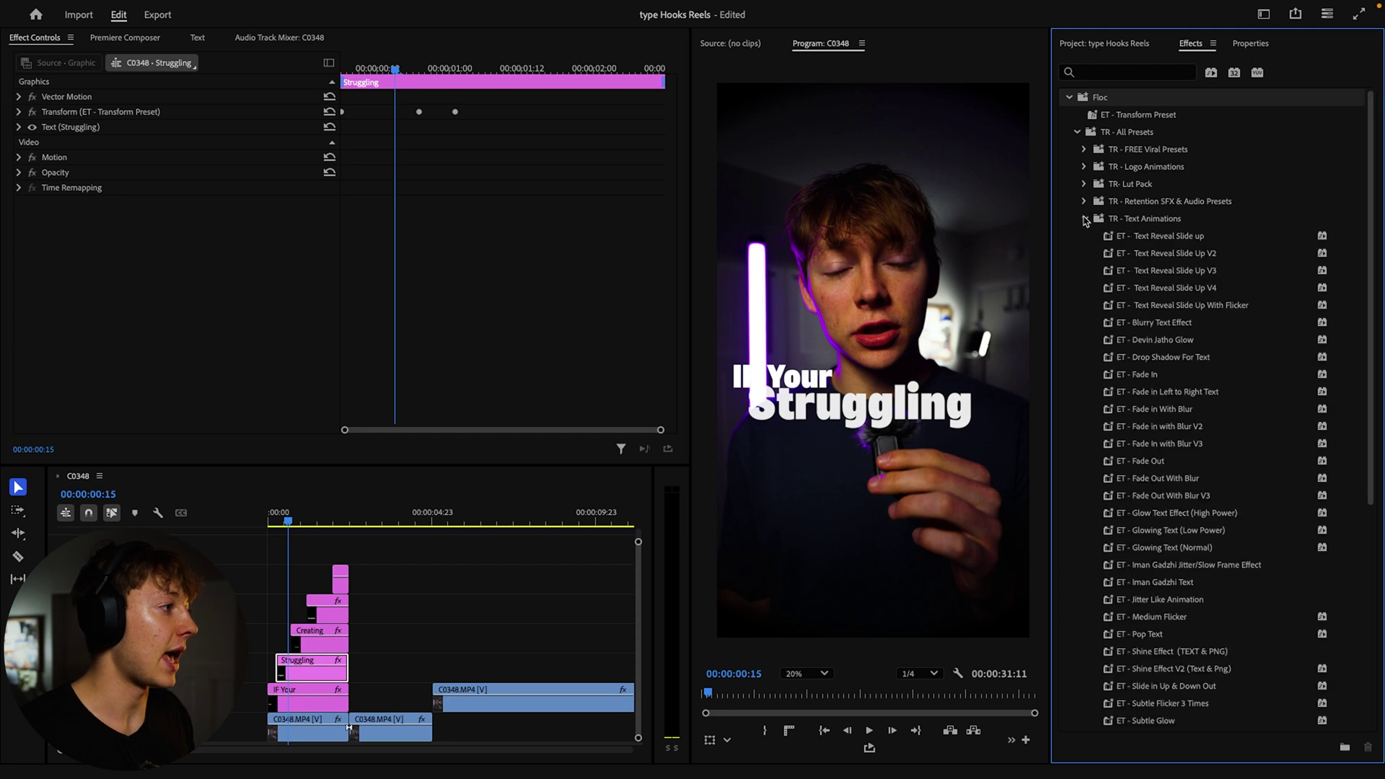
pyautogui.scroll(-5, 1197, 438)
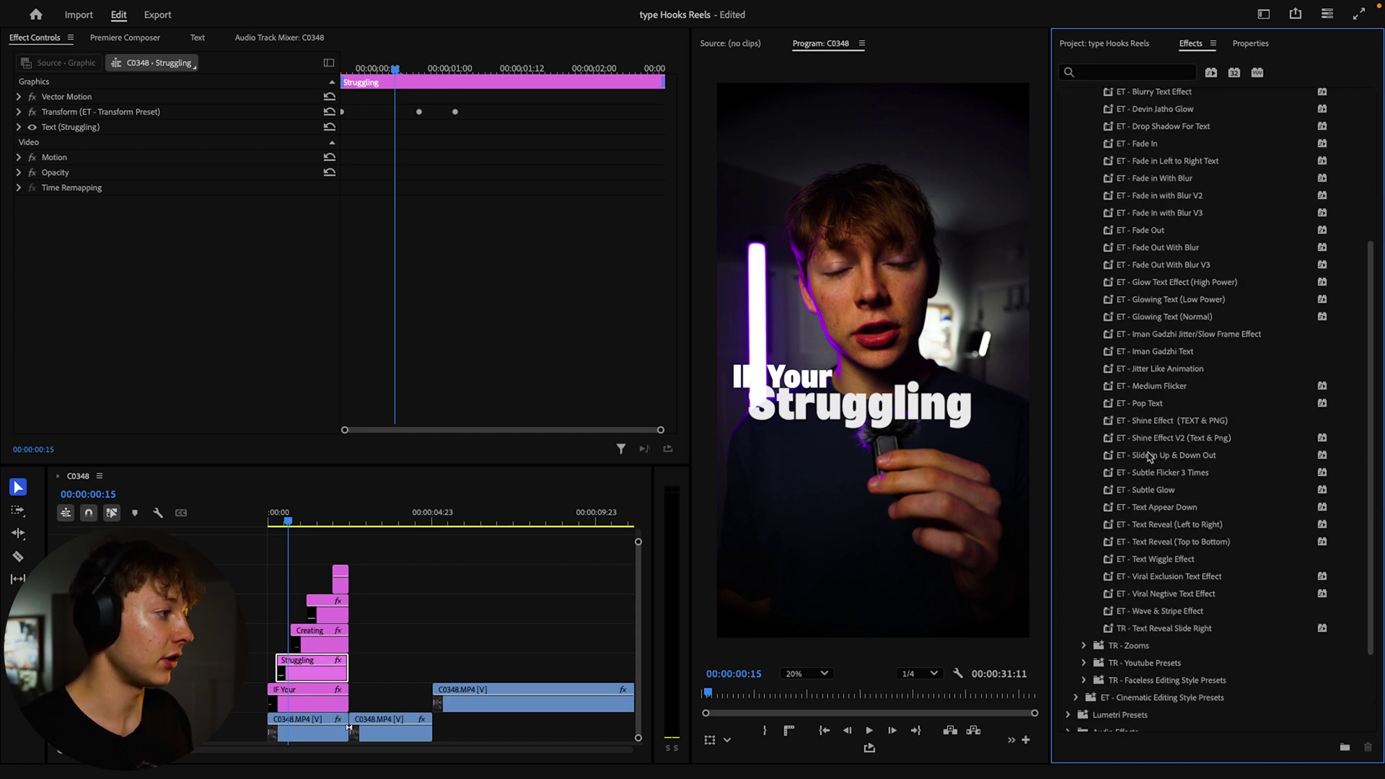
pyautogui.moveTo(1176, 390); pyautogui.dragTo(314, 667)
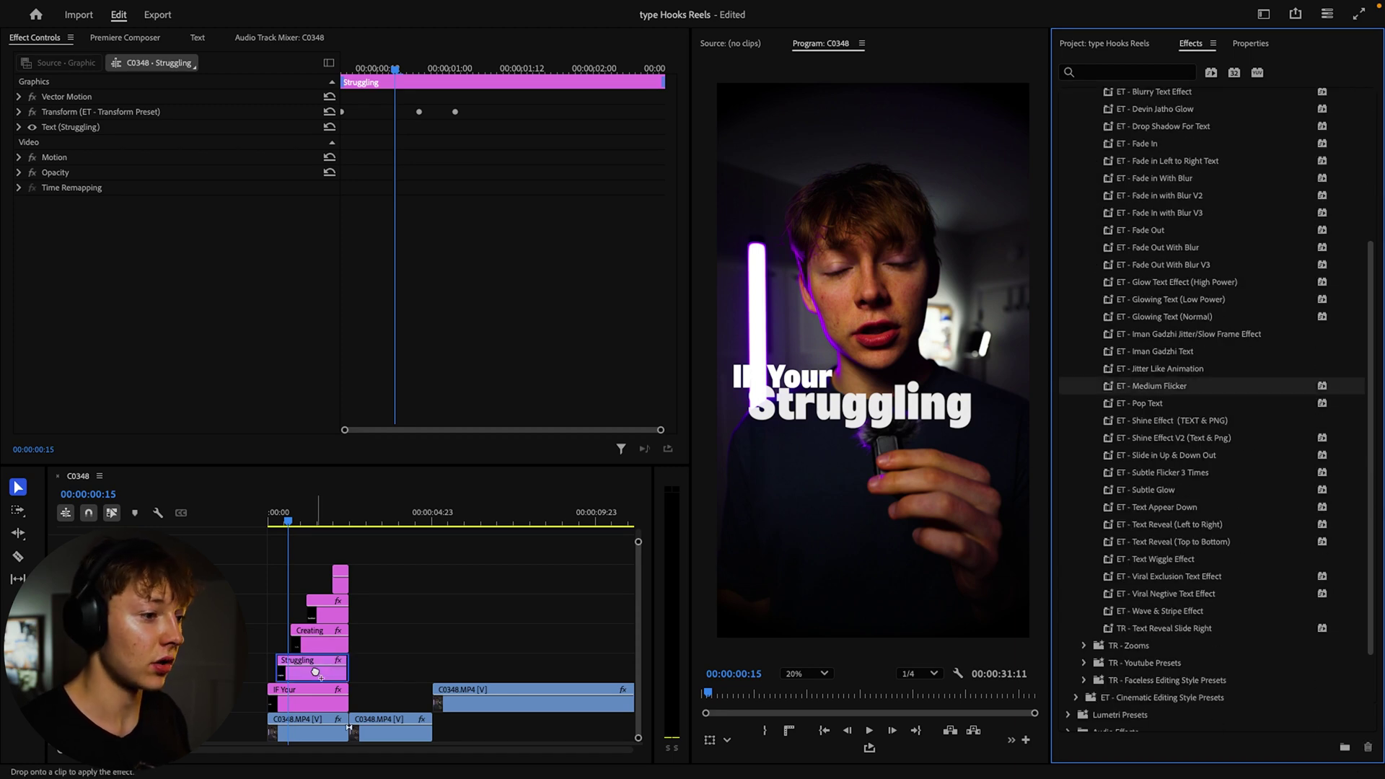
pyautogui.click(326, 521)
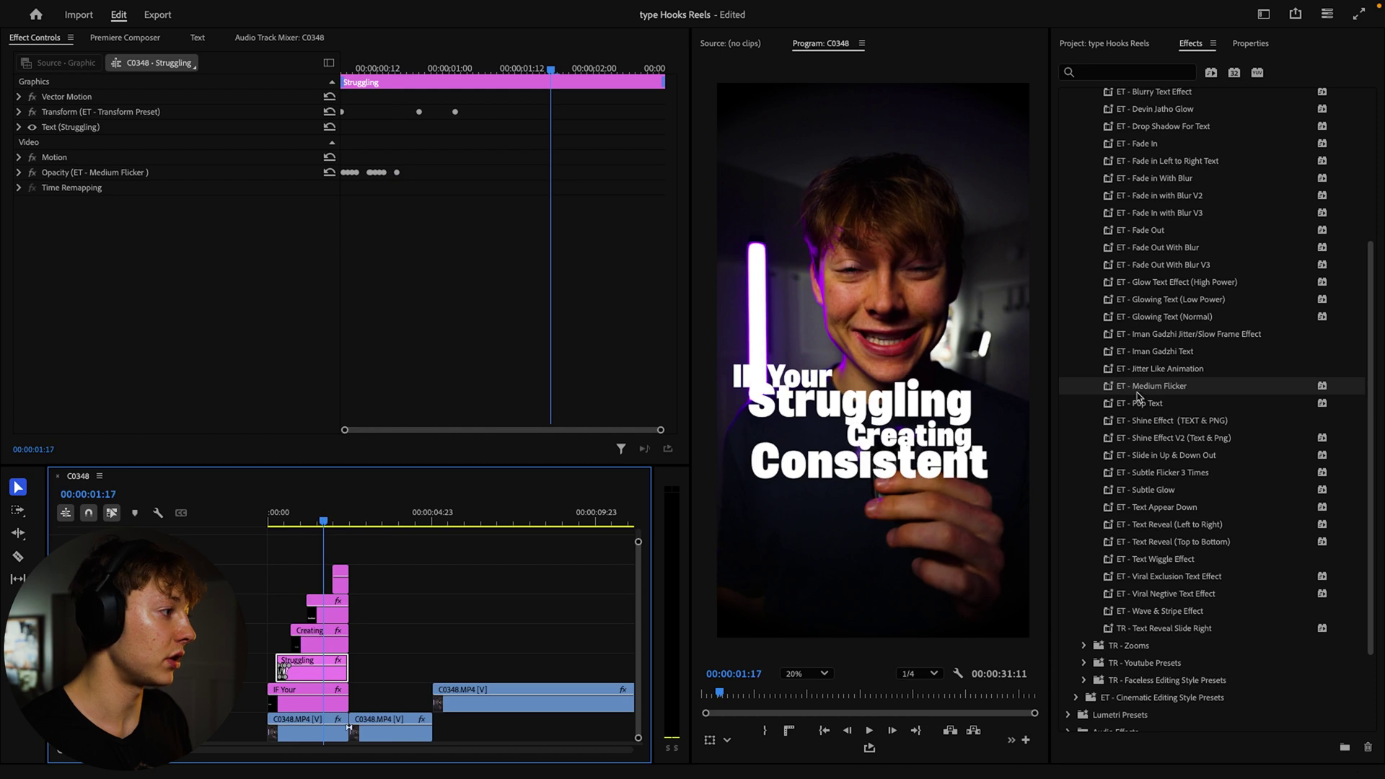
pyautogui.moveTo(1152, 386); pyautogui.dragTo(330, 612)
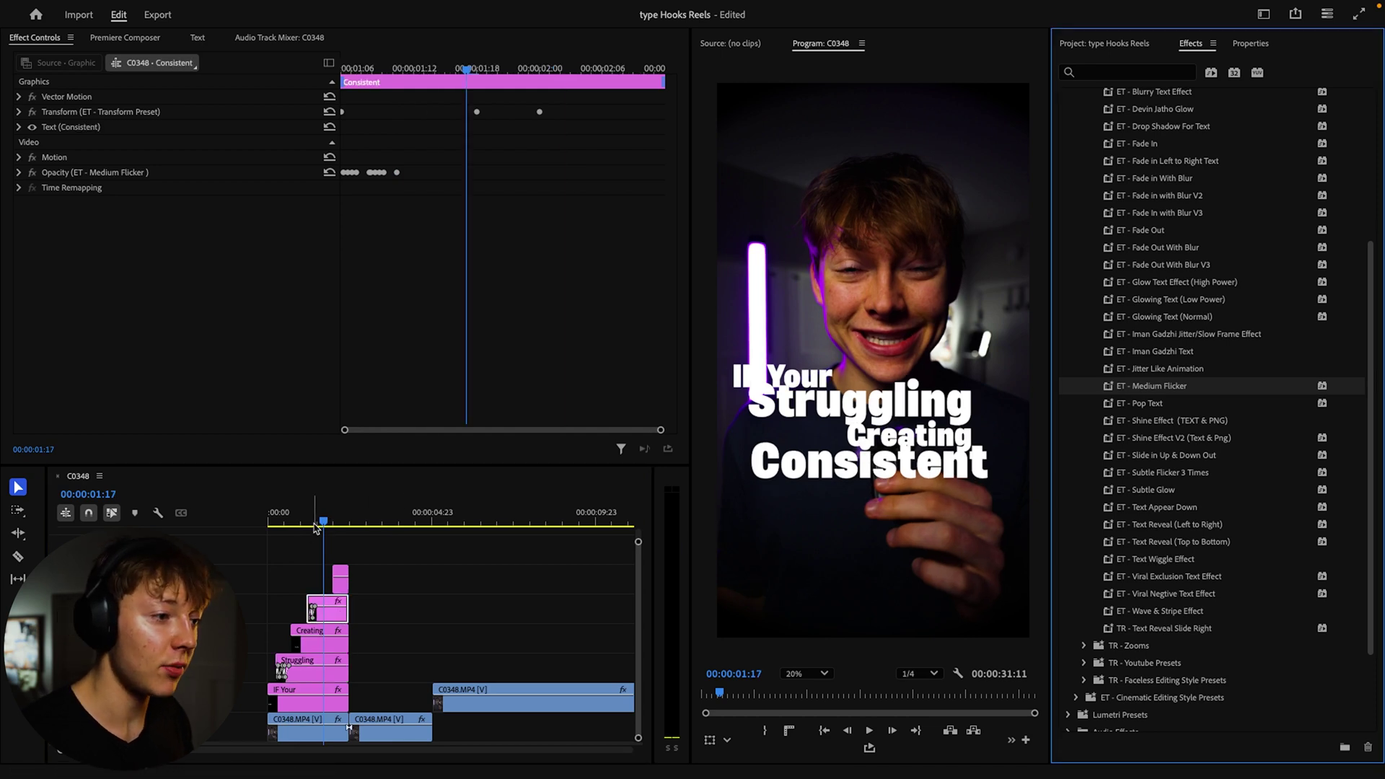
pyautogui.press('Home')
pyautogui.click(448, 572)
pyautogui.press('space')
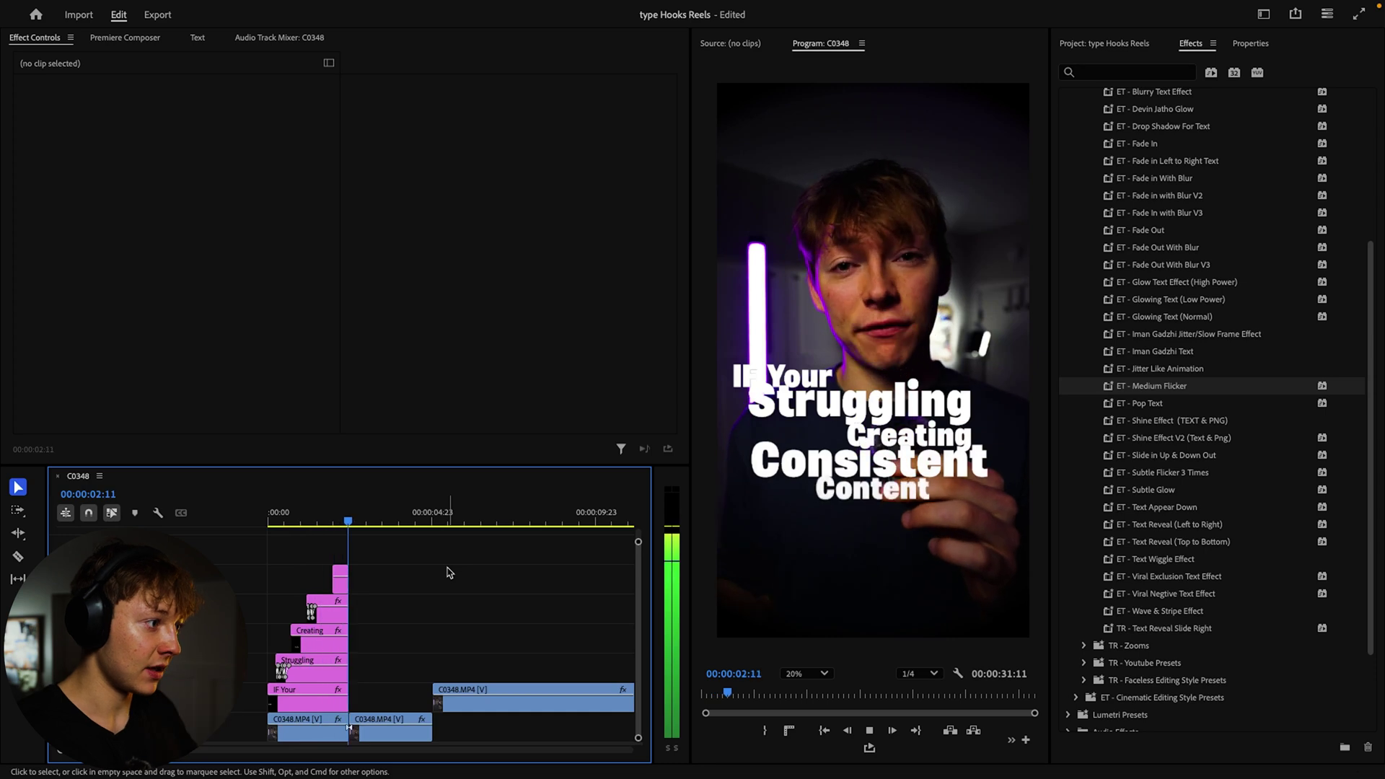
pyautogui.press('space')
pyautogui.click(331, 521)
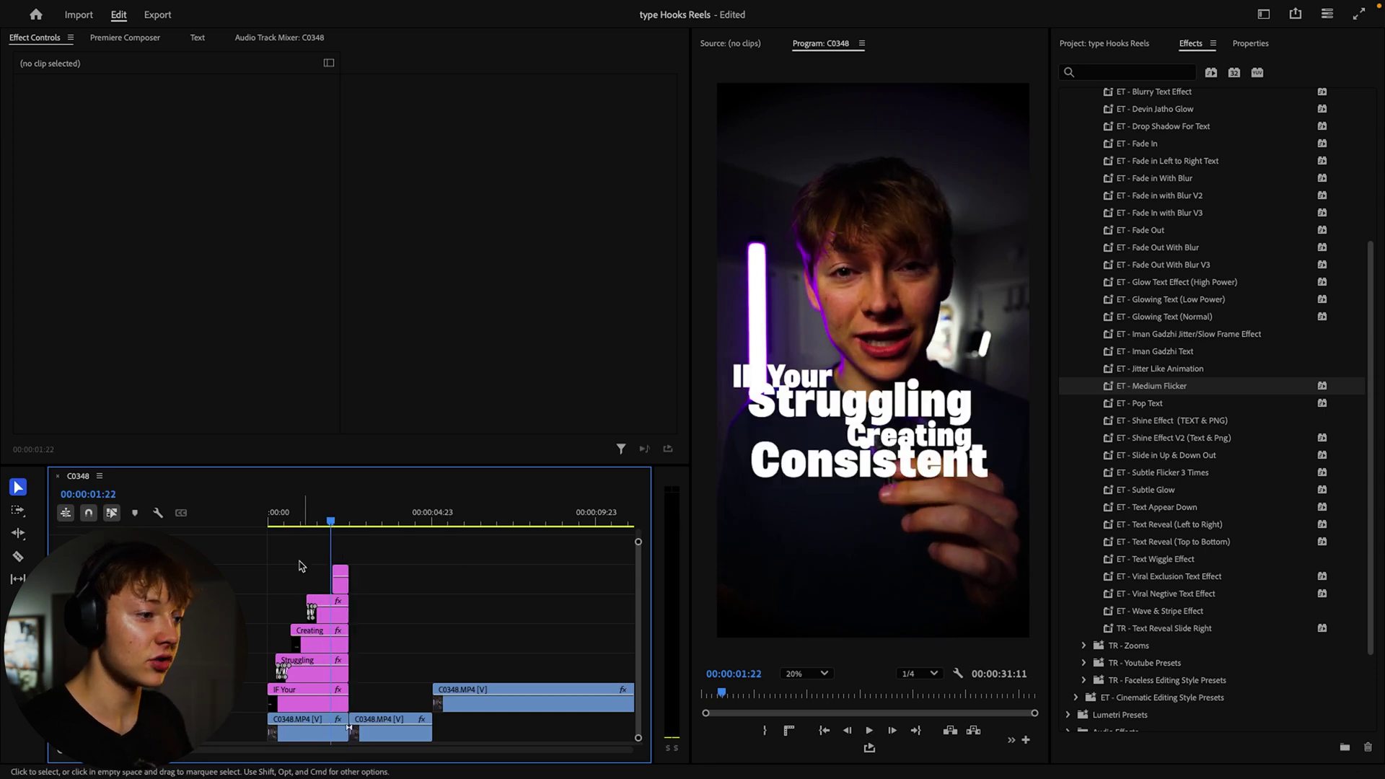
# - Apply ET - Drop Shadow for (PNG/ICONS), found by searching 'drop', to all hook titles
pyautogui.moveTo(300, 560); pyautogui.dragTo(396, 666)
pyautogui.click(1129, 72)
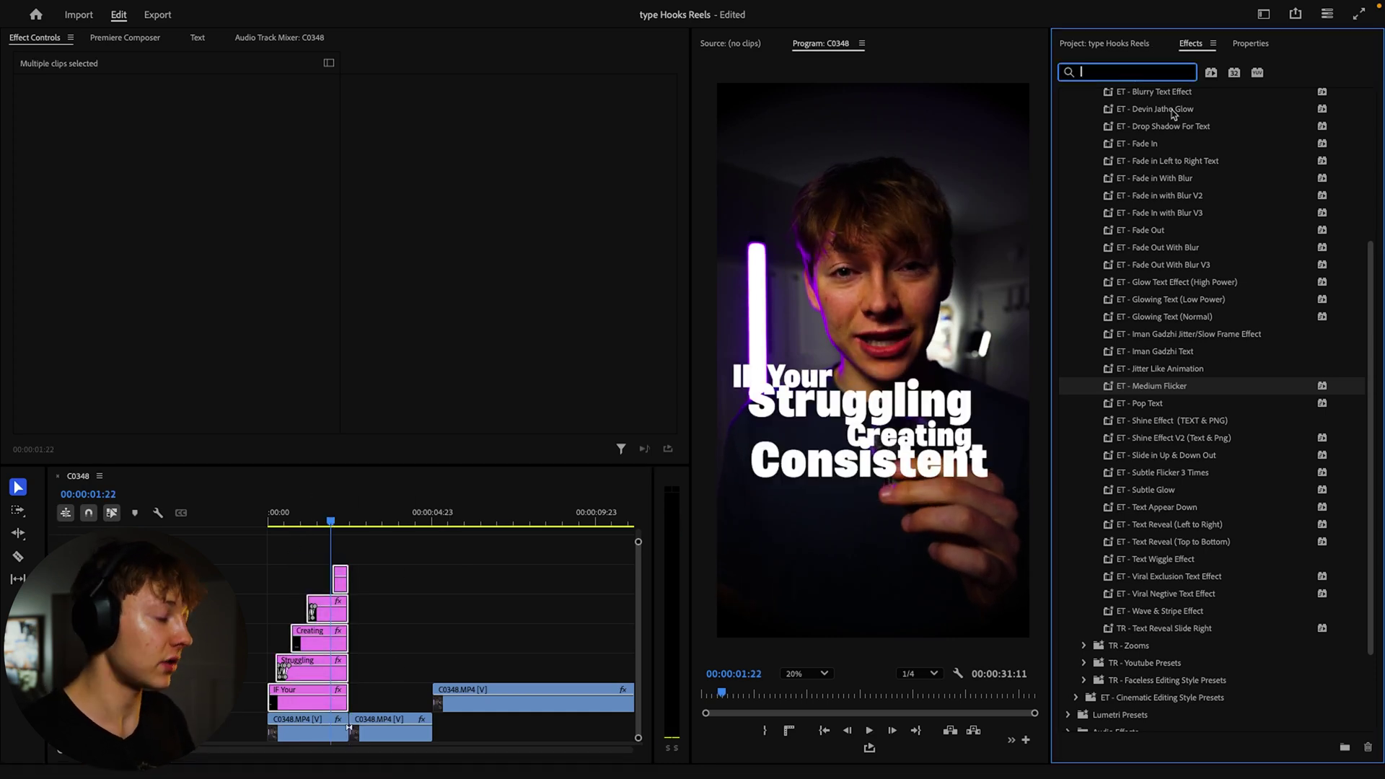
pyautogui.write('drop')
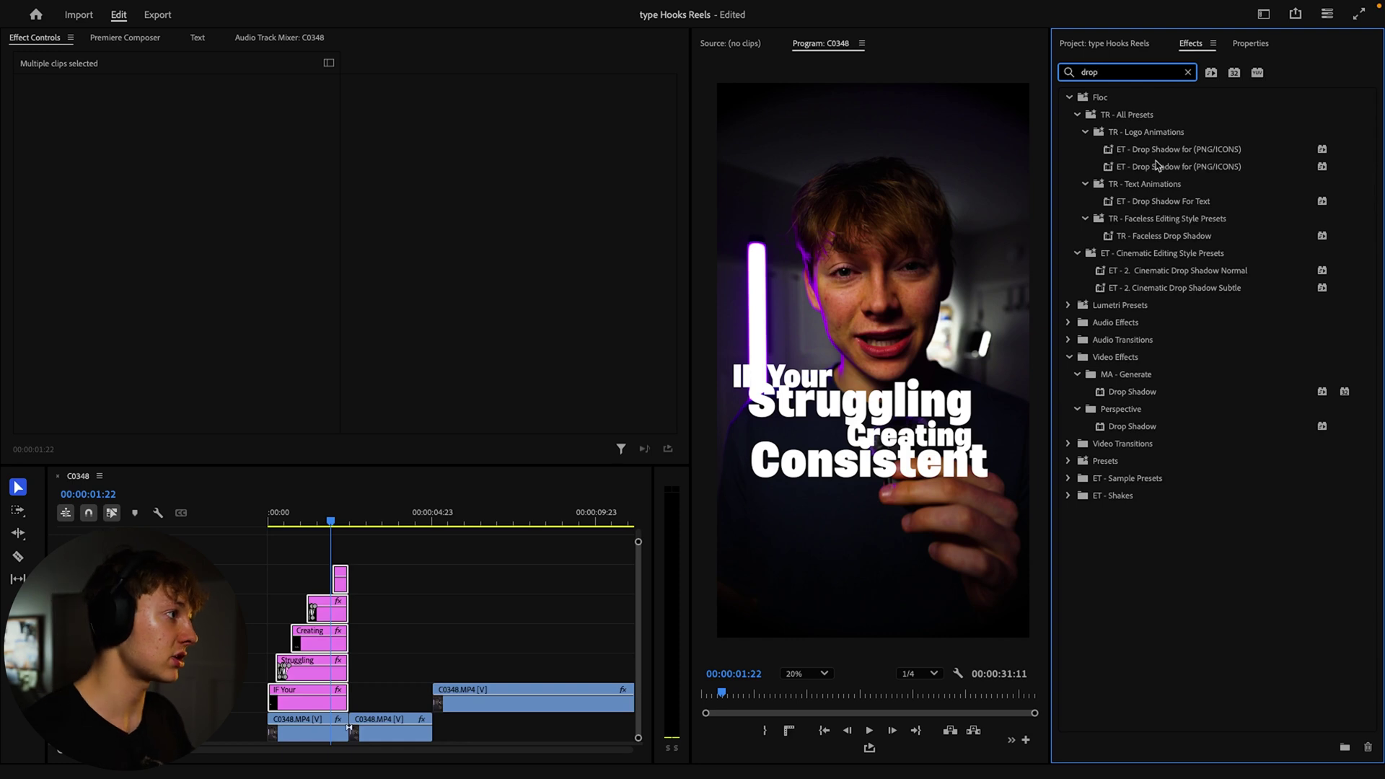
pyautogui.moveTo(1183, 173); pyautogui.dragTo(338, 601)
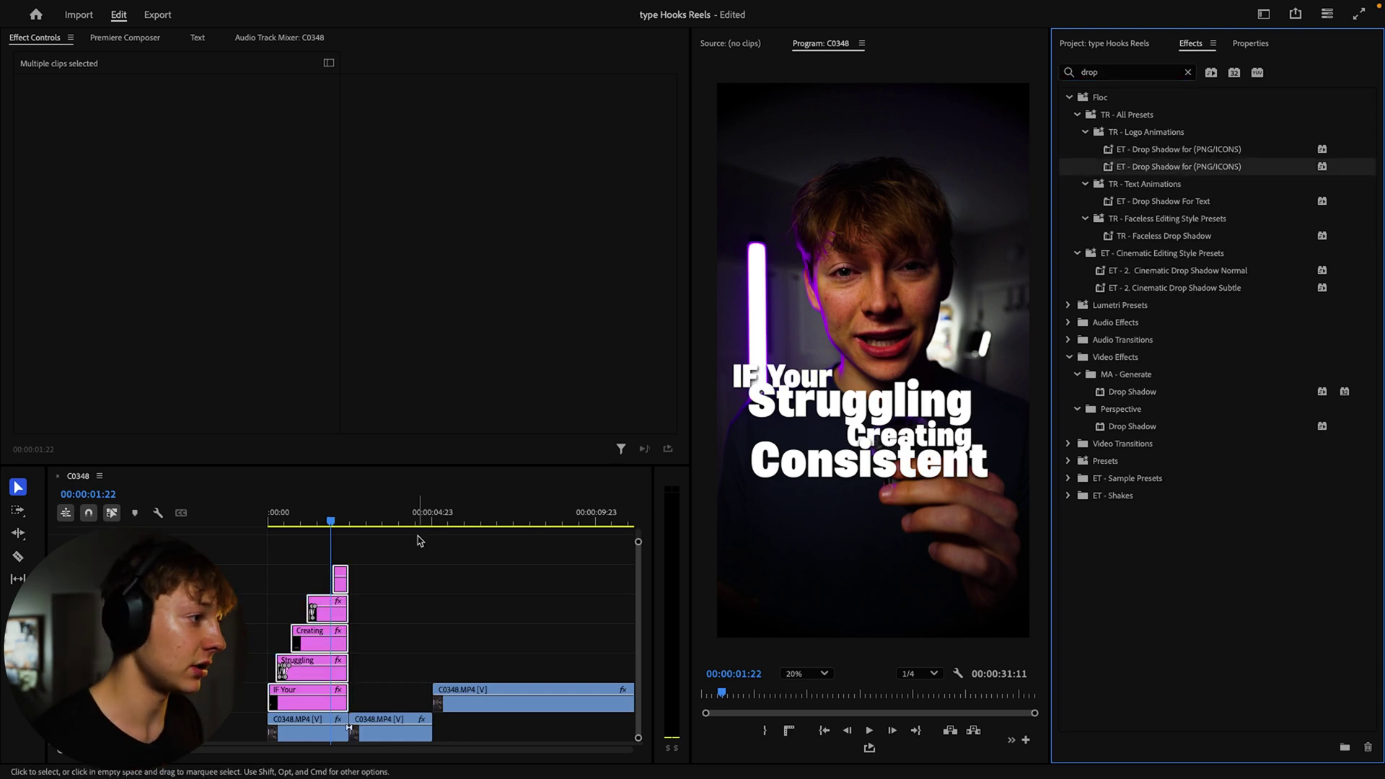
pyautogui.click(422, 557)
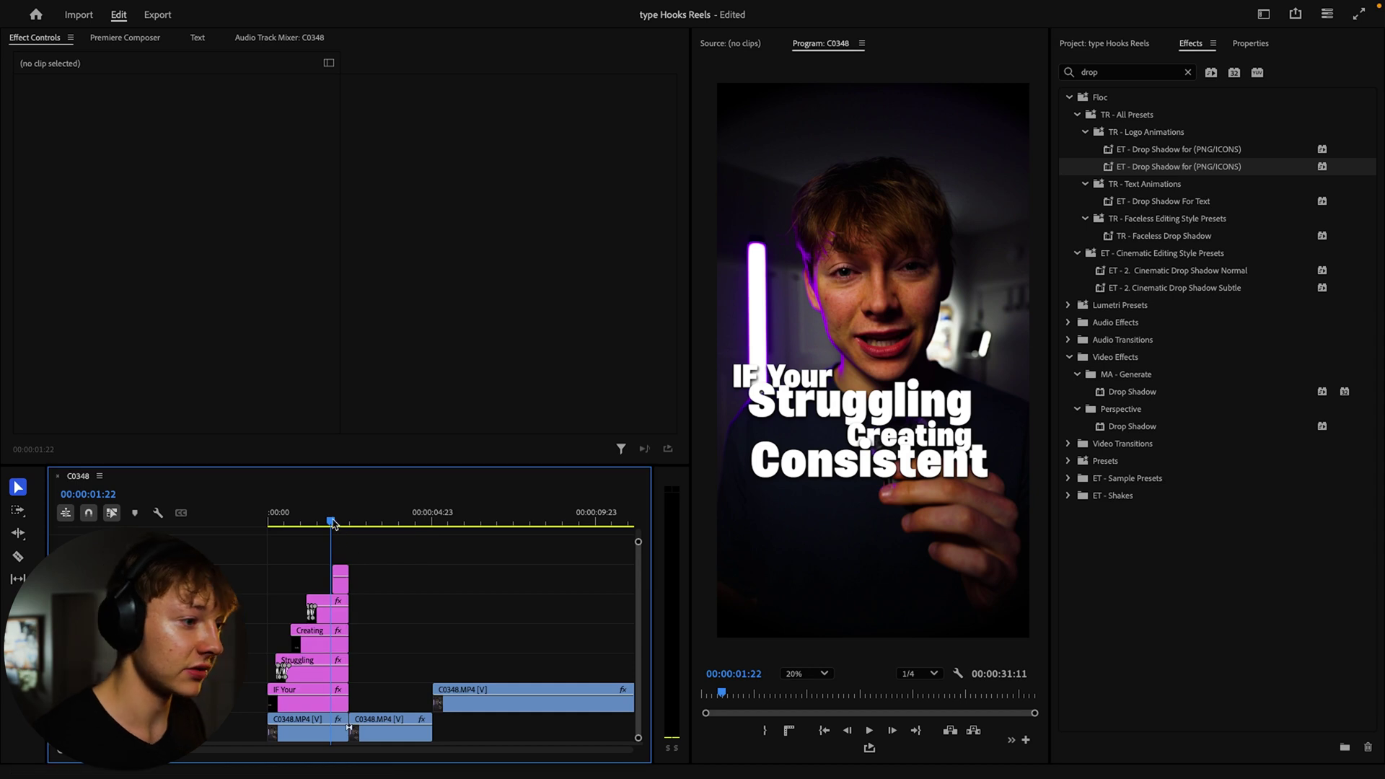
pyautogui.press('Home')
pyautogui.press('space')
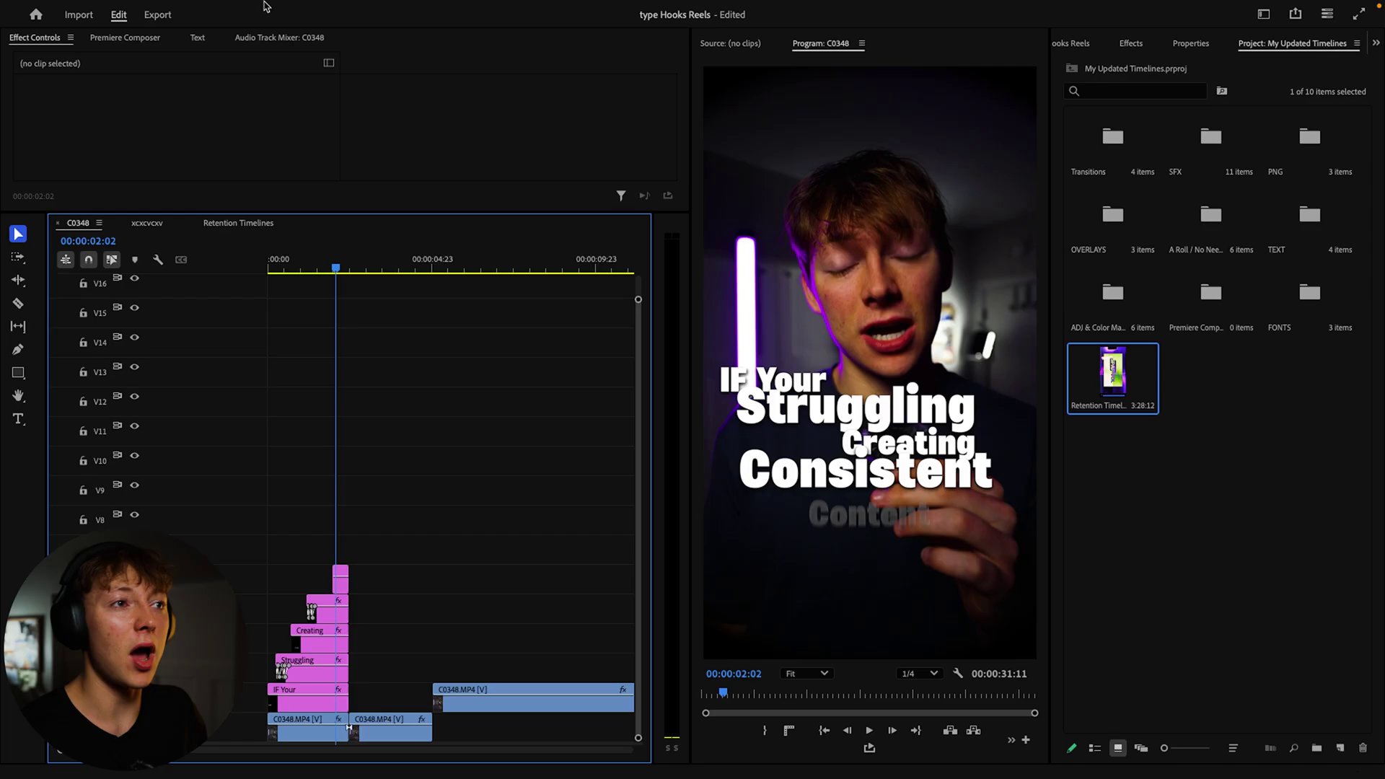
# - Create Sequence 02 with a custom 1080 × 1920 vertical frame size
pyautogui.click(117, 8)
pyautogui.moveTo(123, 29)
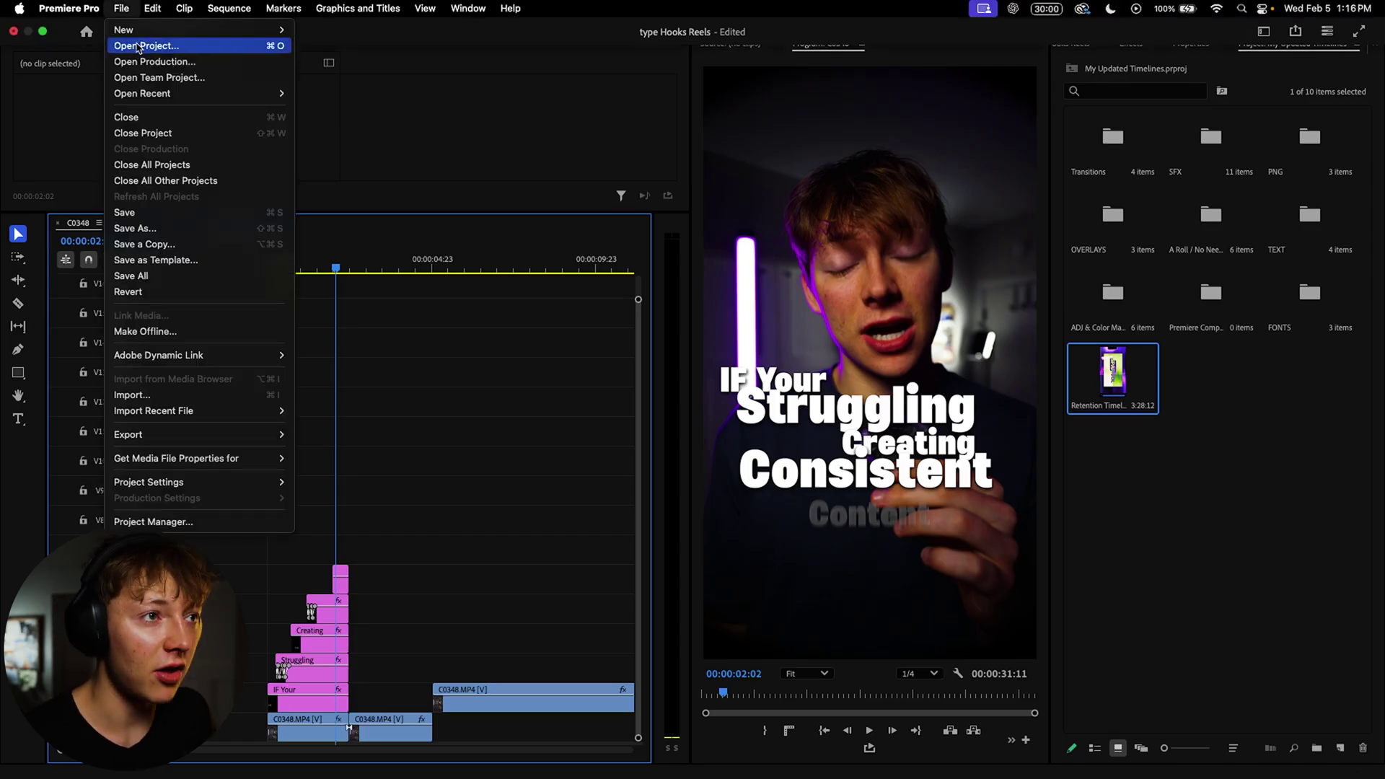
pyautogui.click(347, 76)
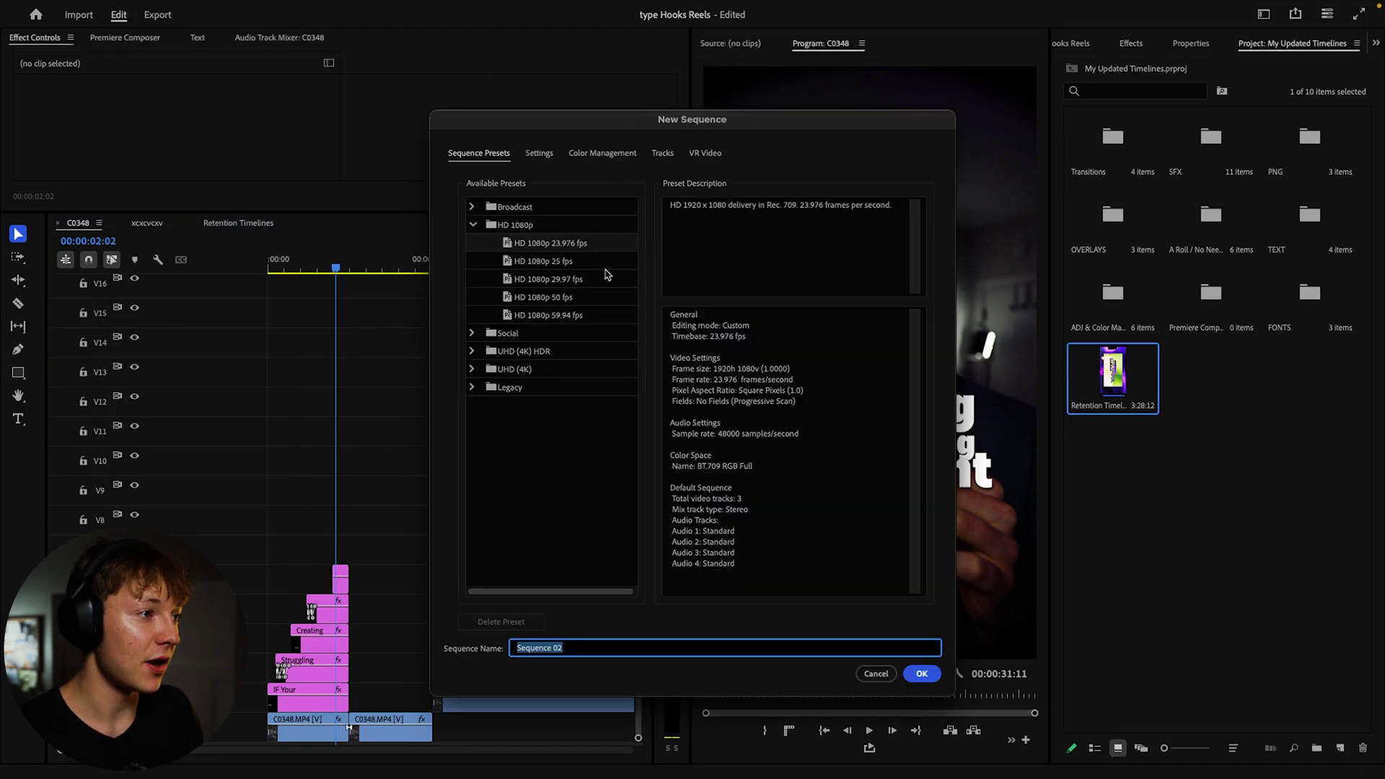
pyautogui.click(538, 155)
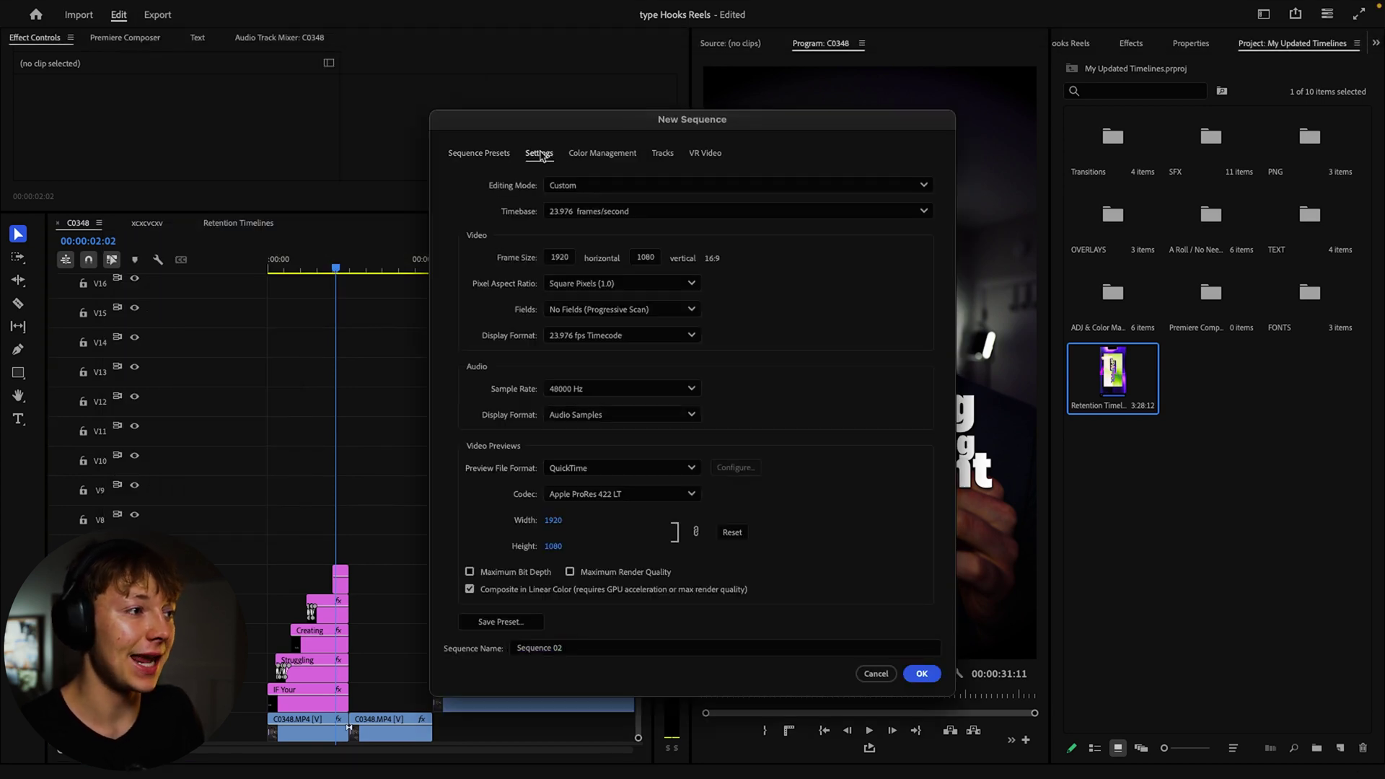
pyautogui.doubleClick(559, 257)
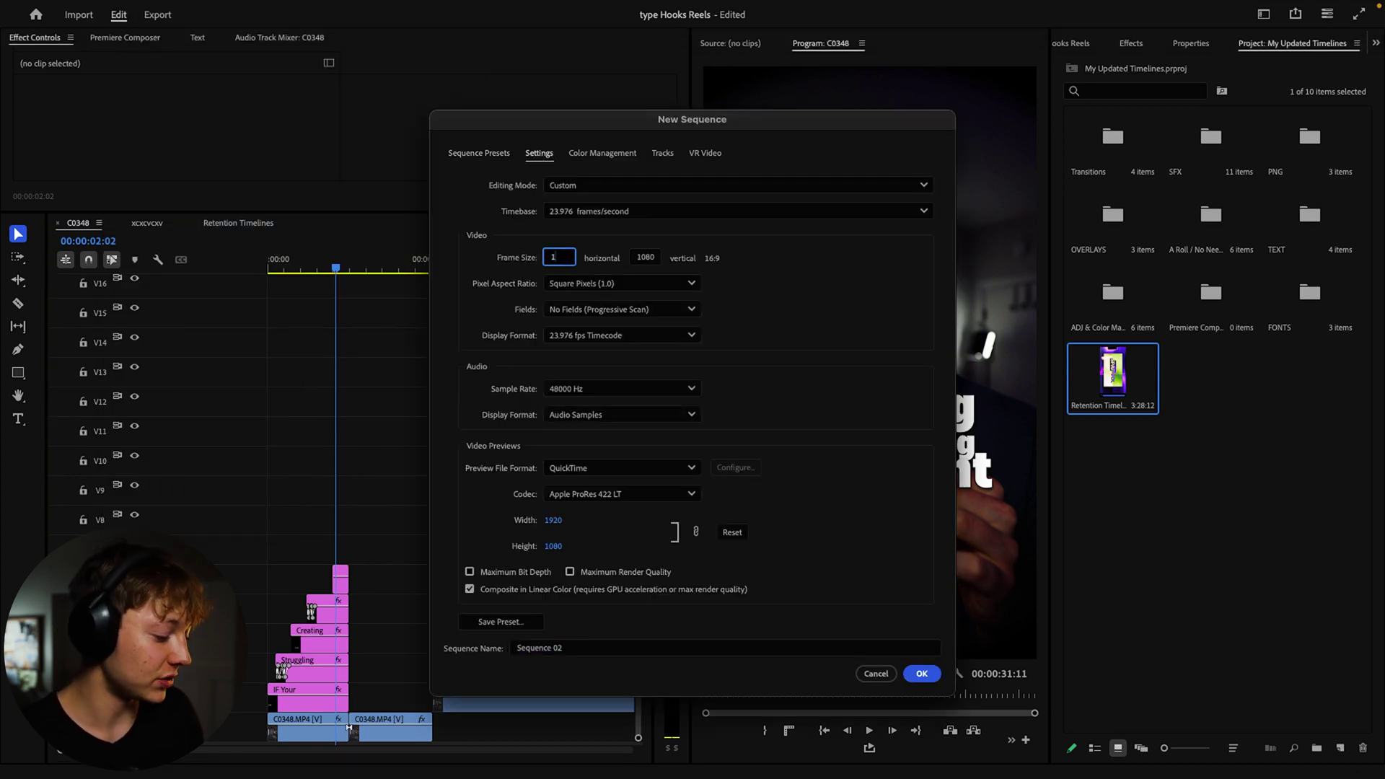
pyautogui.write('080')
pyautogui.press('Tab')
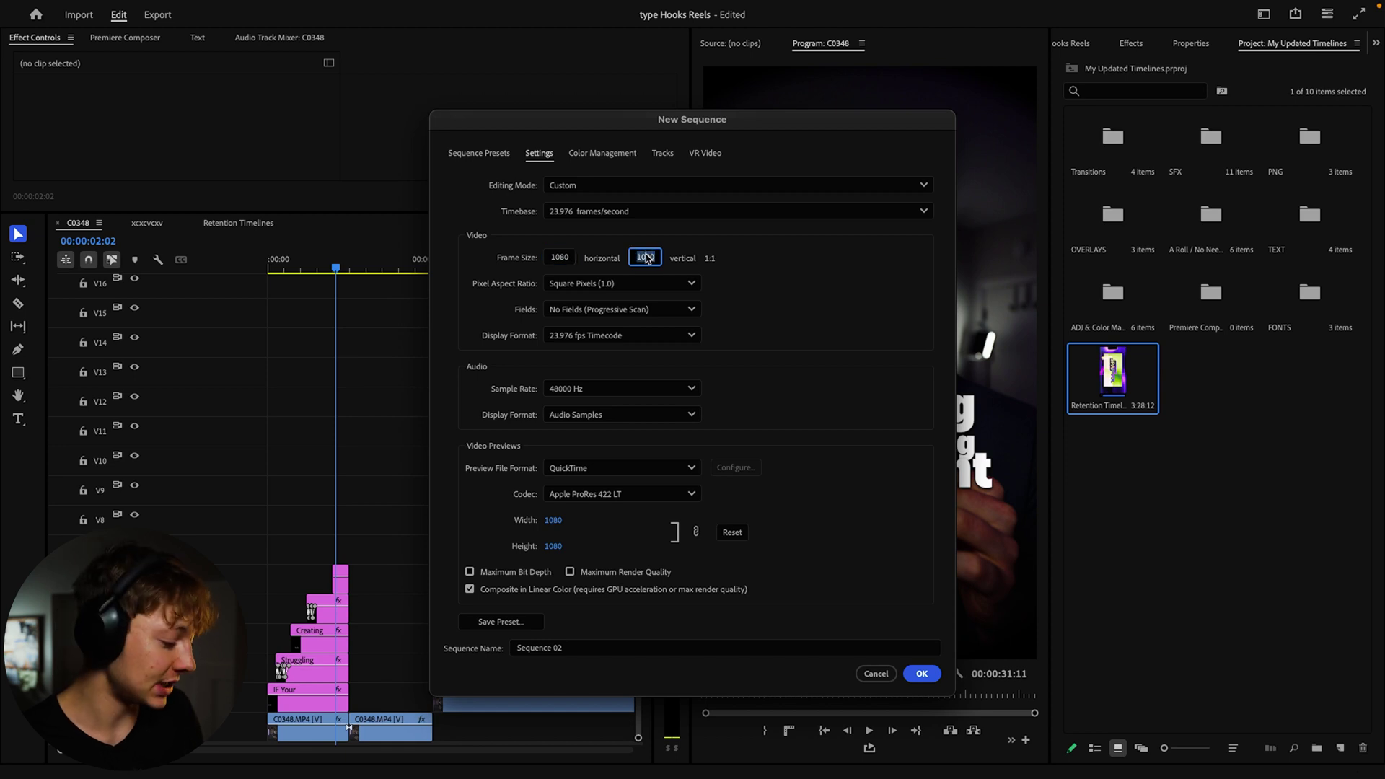
pyautogui.write('1')
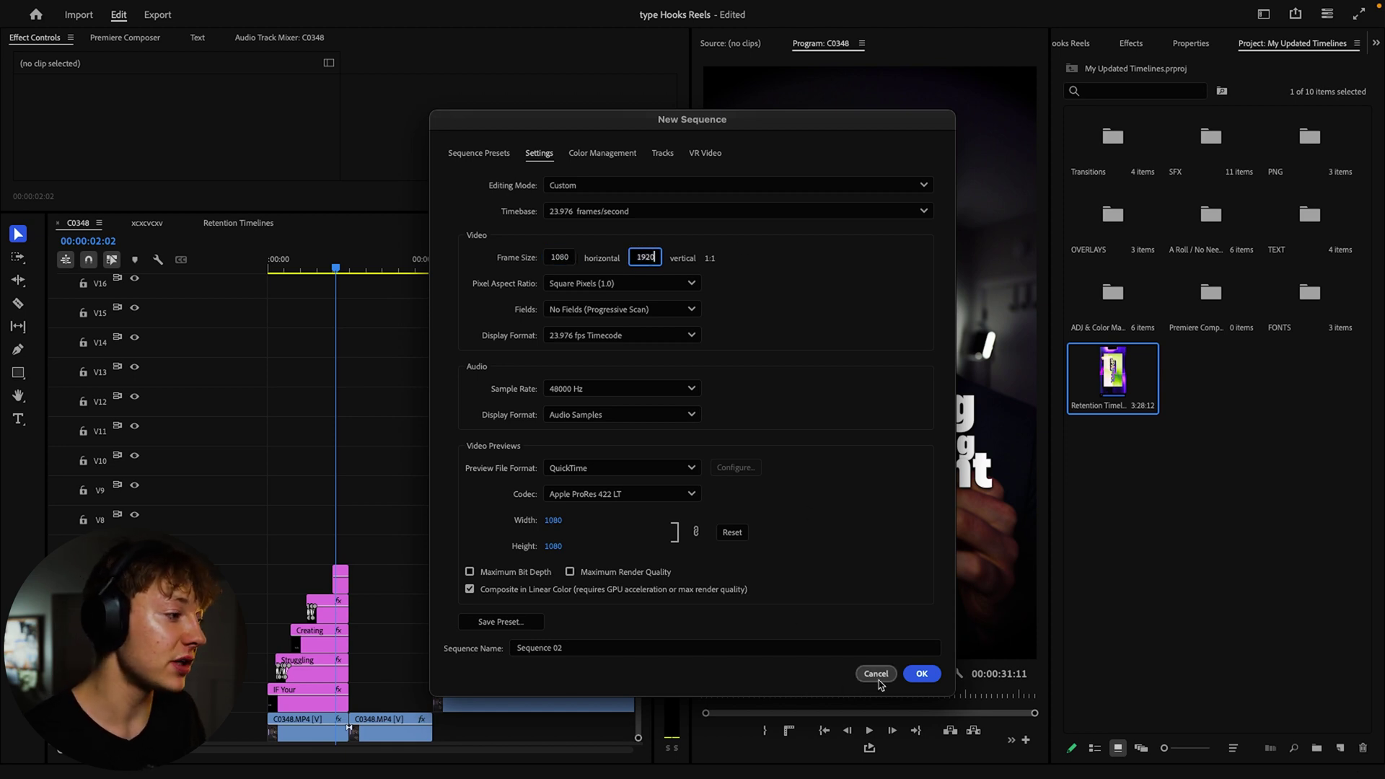
pyautogui.click(922, 674)
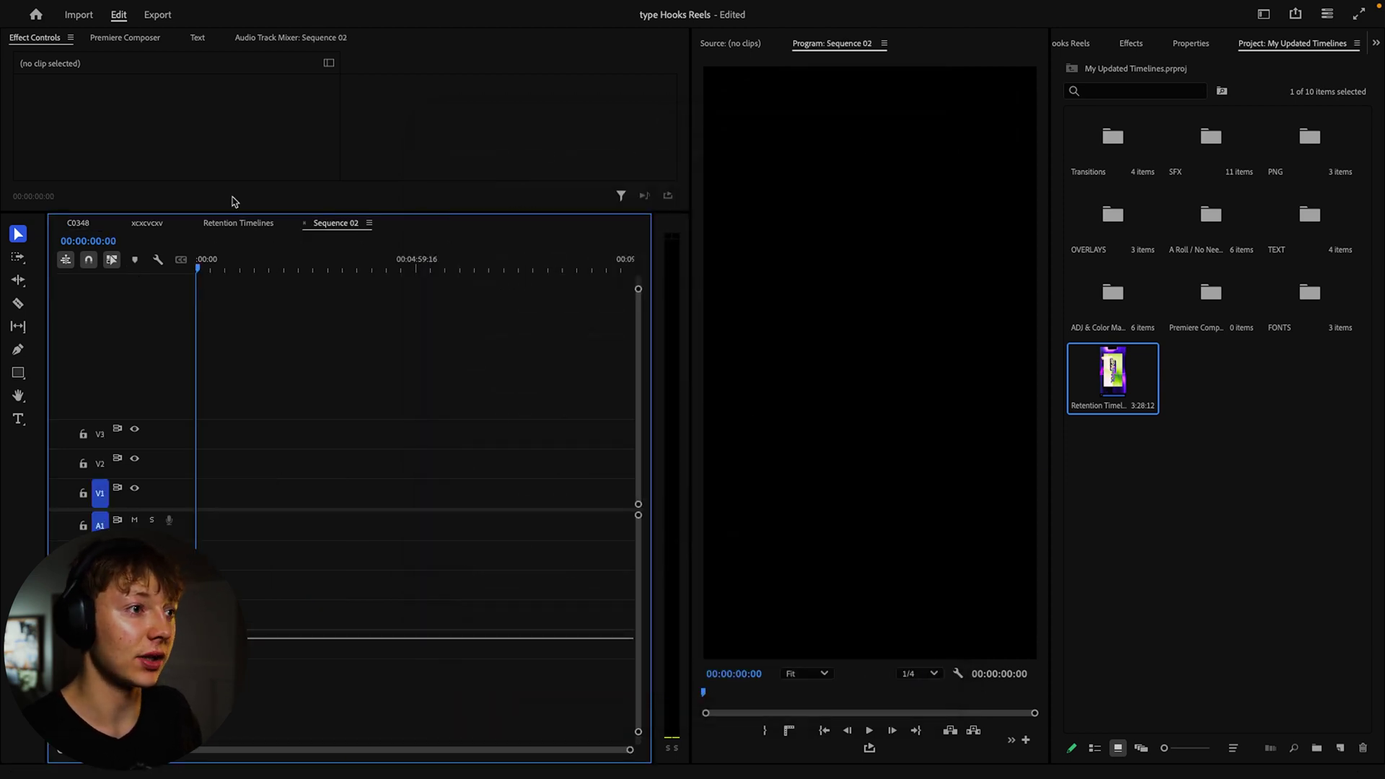
# - Drag the stacked hook titles from C0348 into Sequence 02 and play them
pyautogui.click(78, 223)
pyautogui.moveTo(284, 541); pyautogui.dragTo(339, 725)
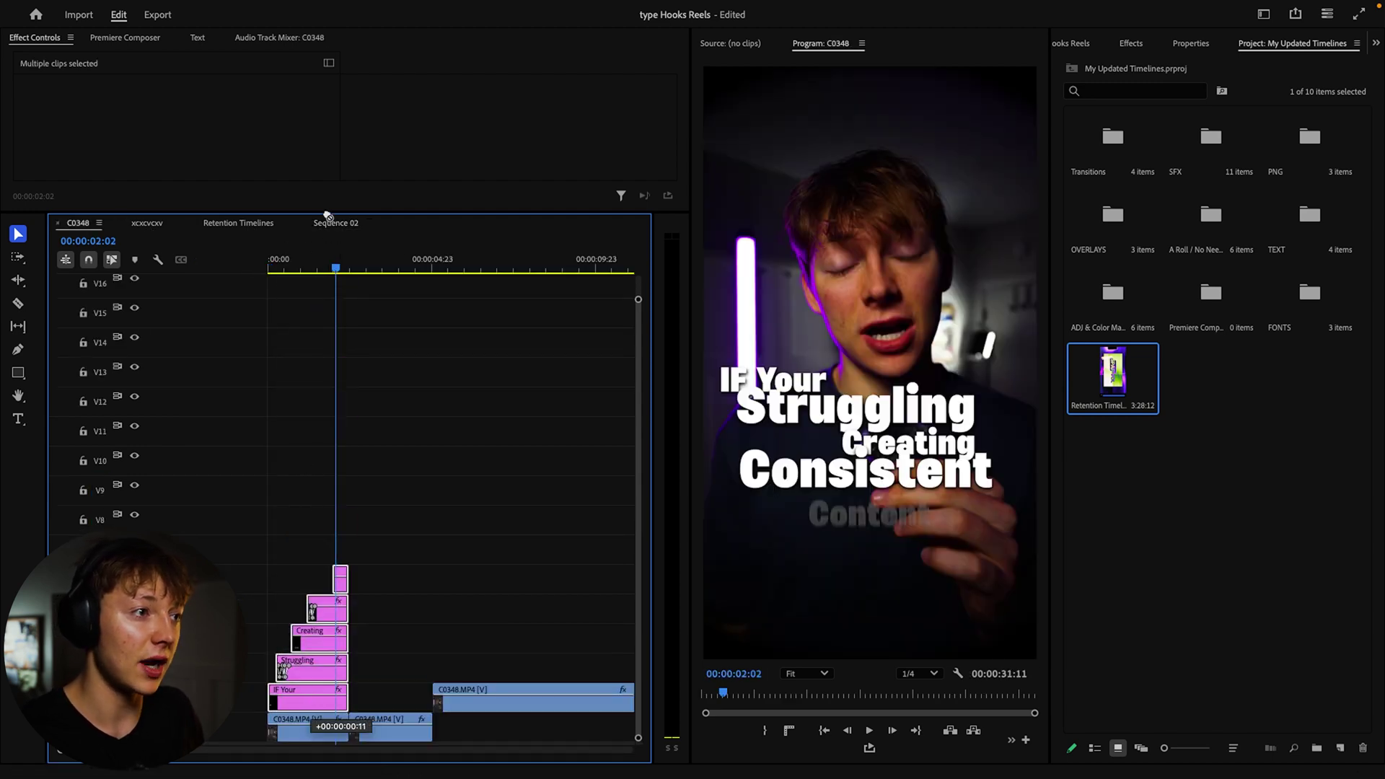
pyautogui.moveTo(329, 222); pyautogui.dragTo(207, 492)
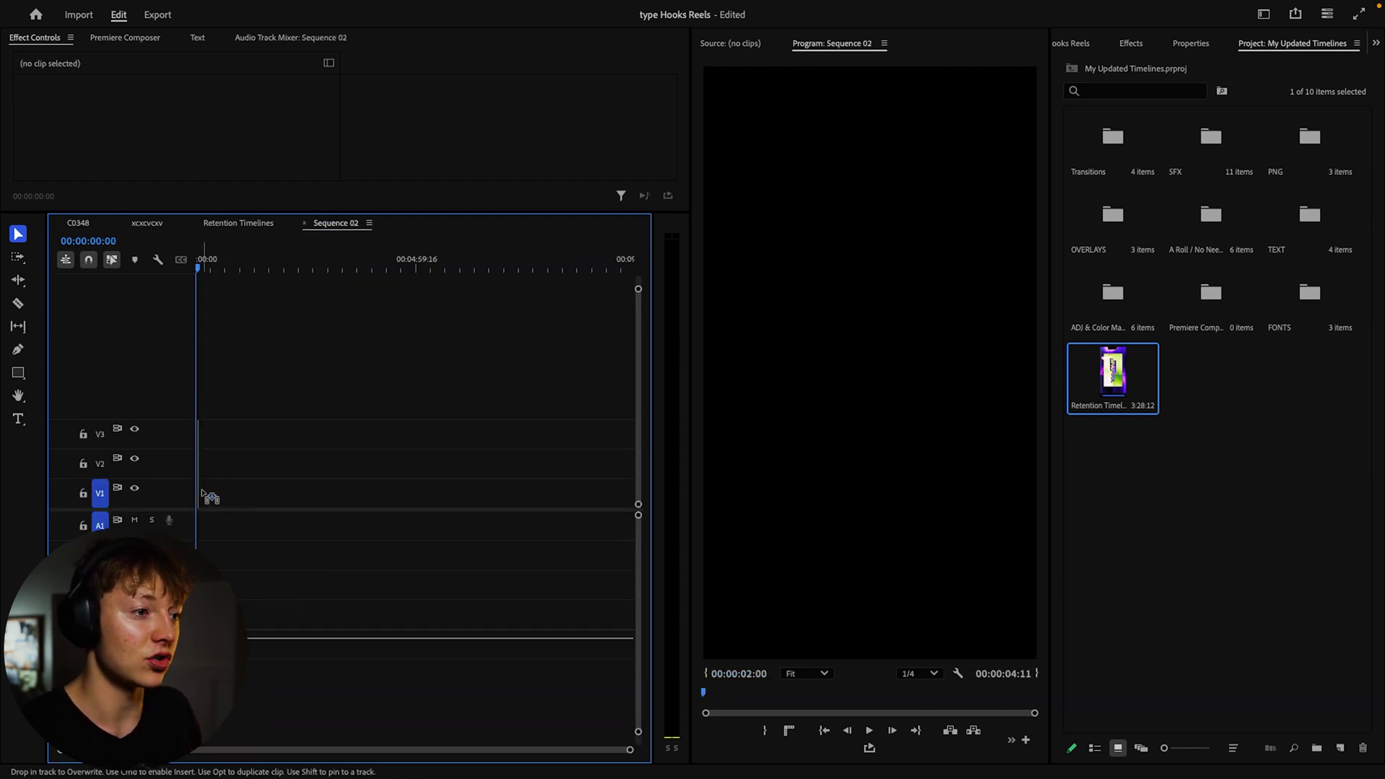
pyautogui.press('=')
pyautogui.press('=')
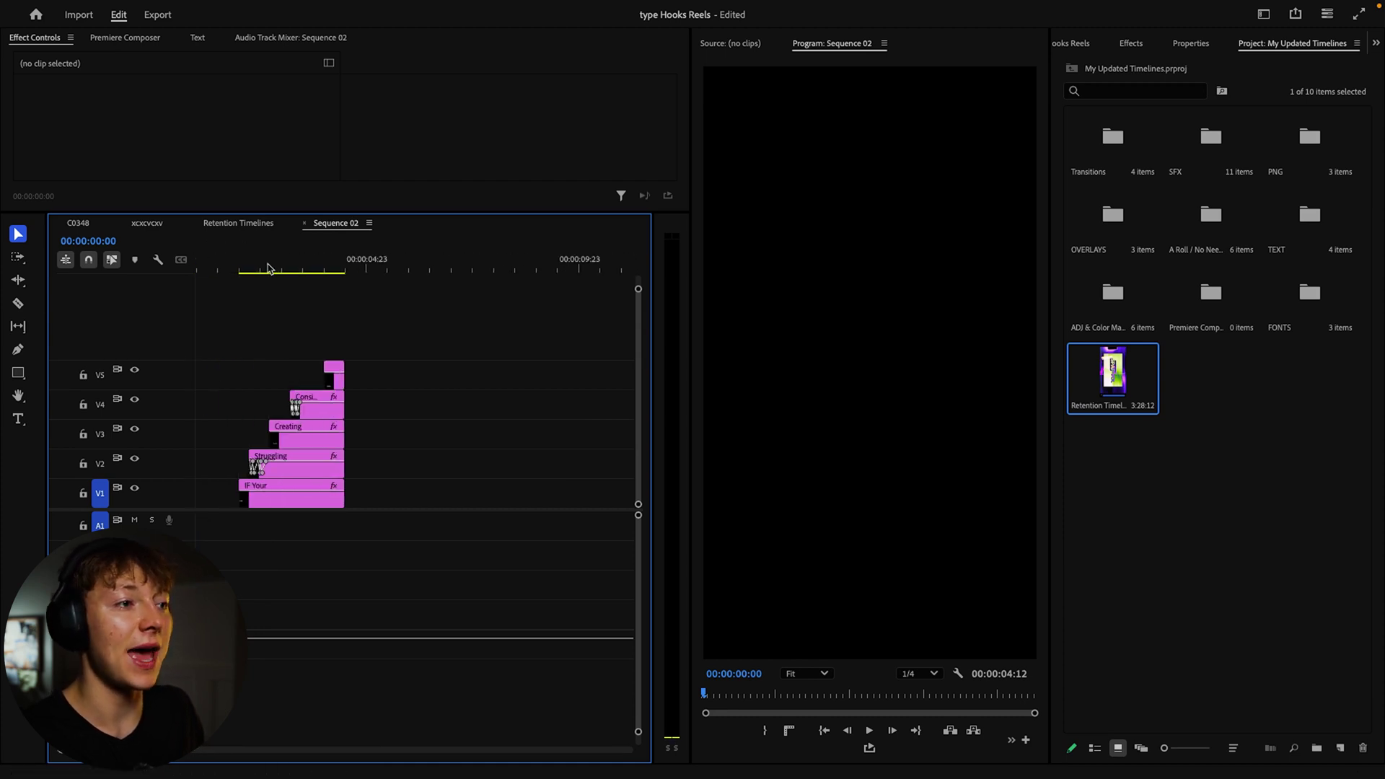
pyautogui.click(244, 269)
pyautogui.press('space')
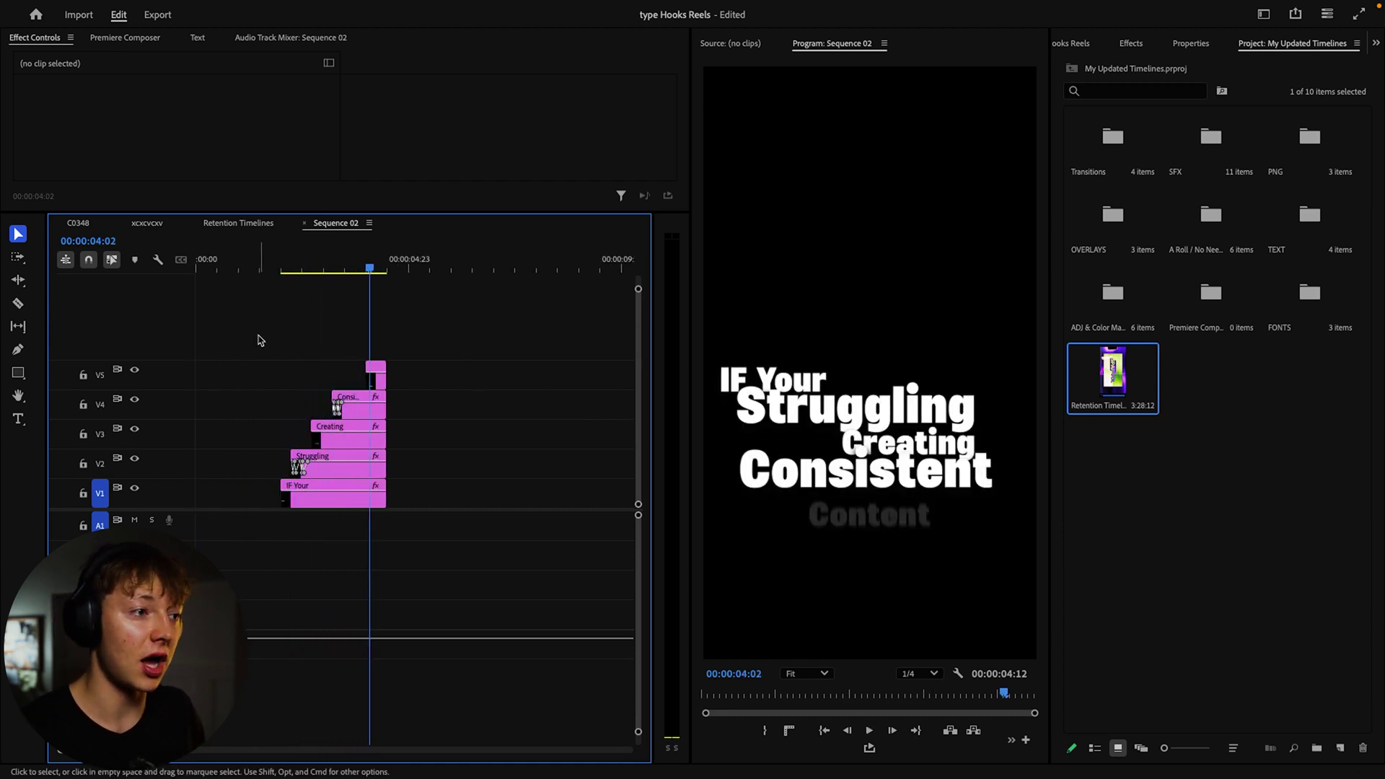
# - Delete the hook text clips from Sequence 02 and switch to Retention Timelines
pyautogui.moveTo(256, 336); pyautogui.dragTo(413, 492)
pyautogui.press('Delete')
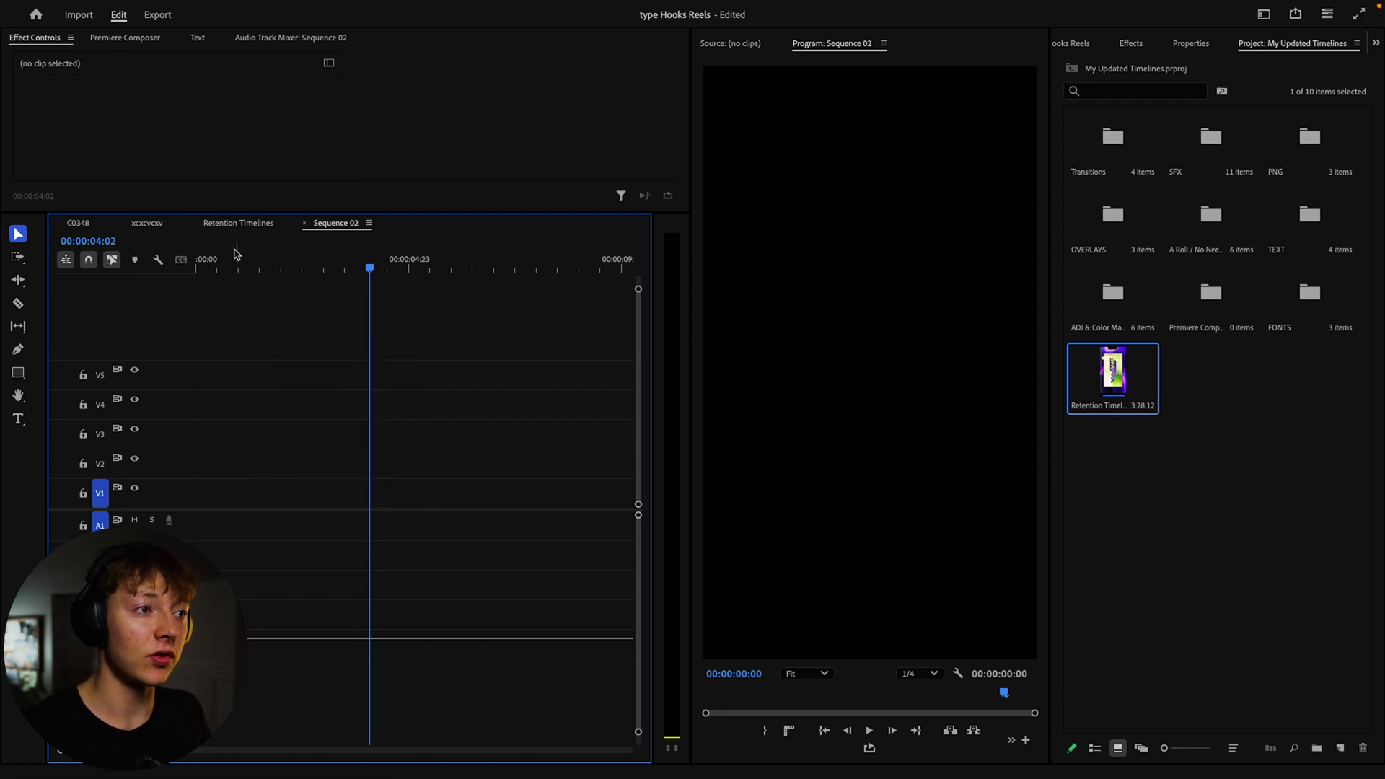
pyautogui.click(232, 226)
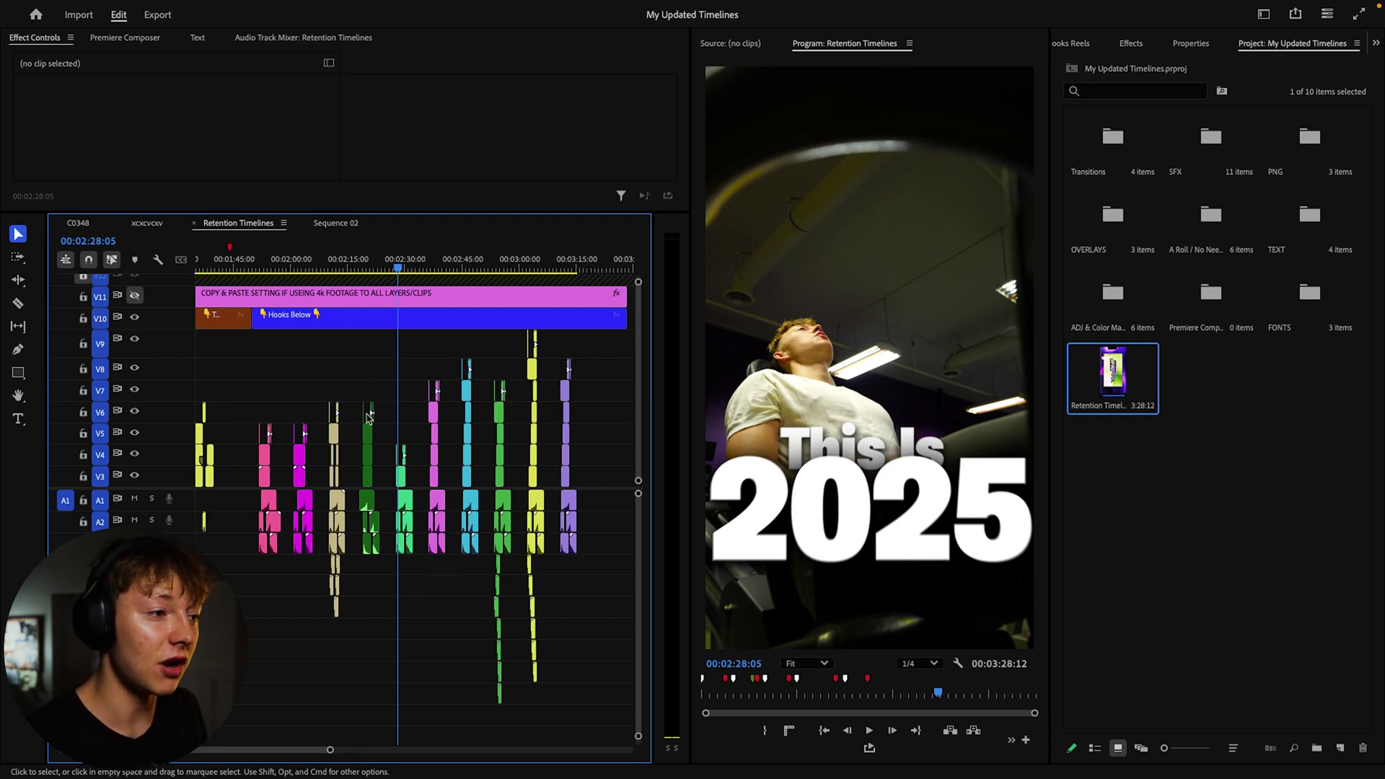
# - Zoom the Retention Timelines sequence and preview the hook templates up to 02:04:12
pyautogui.scroll(5, 366, 367)
pyautogui.scroll(5, 369, 366)
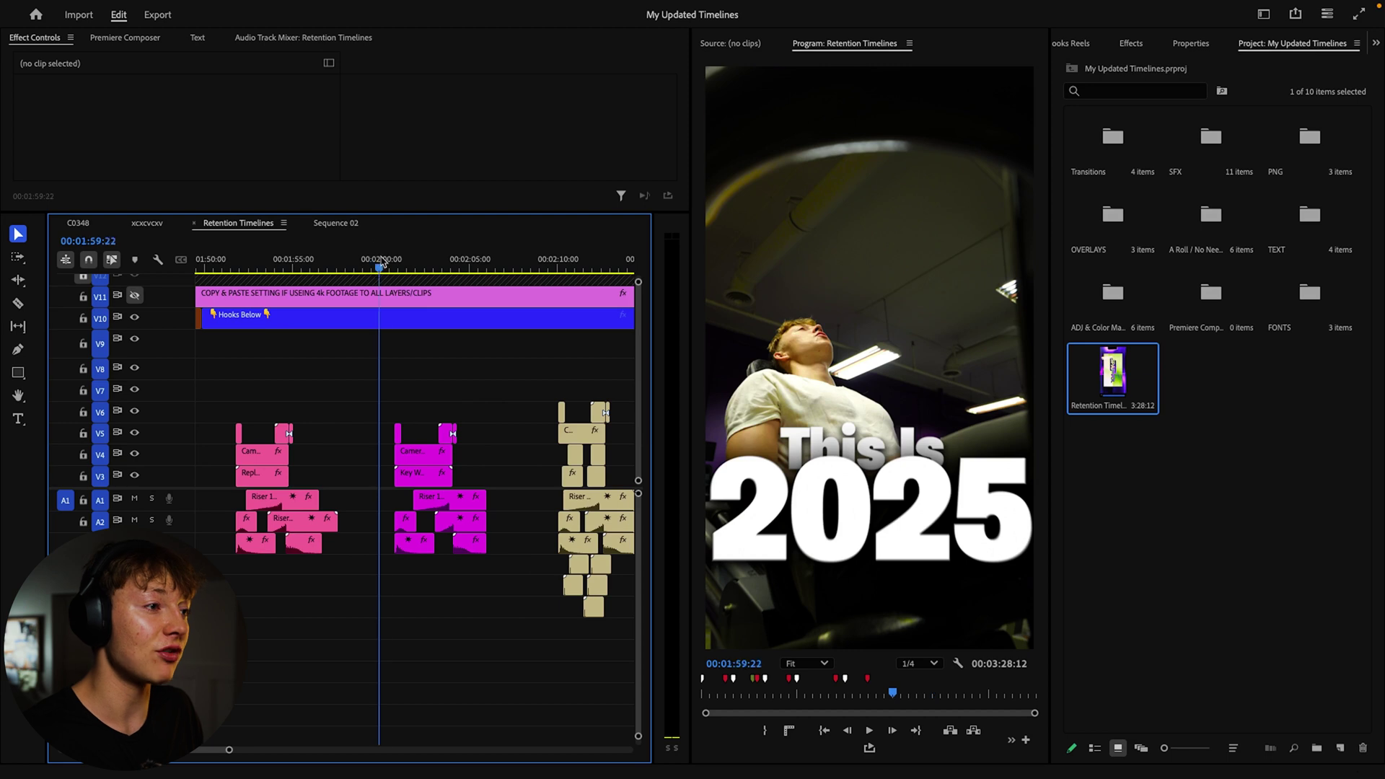
pyautogui.press('space')
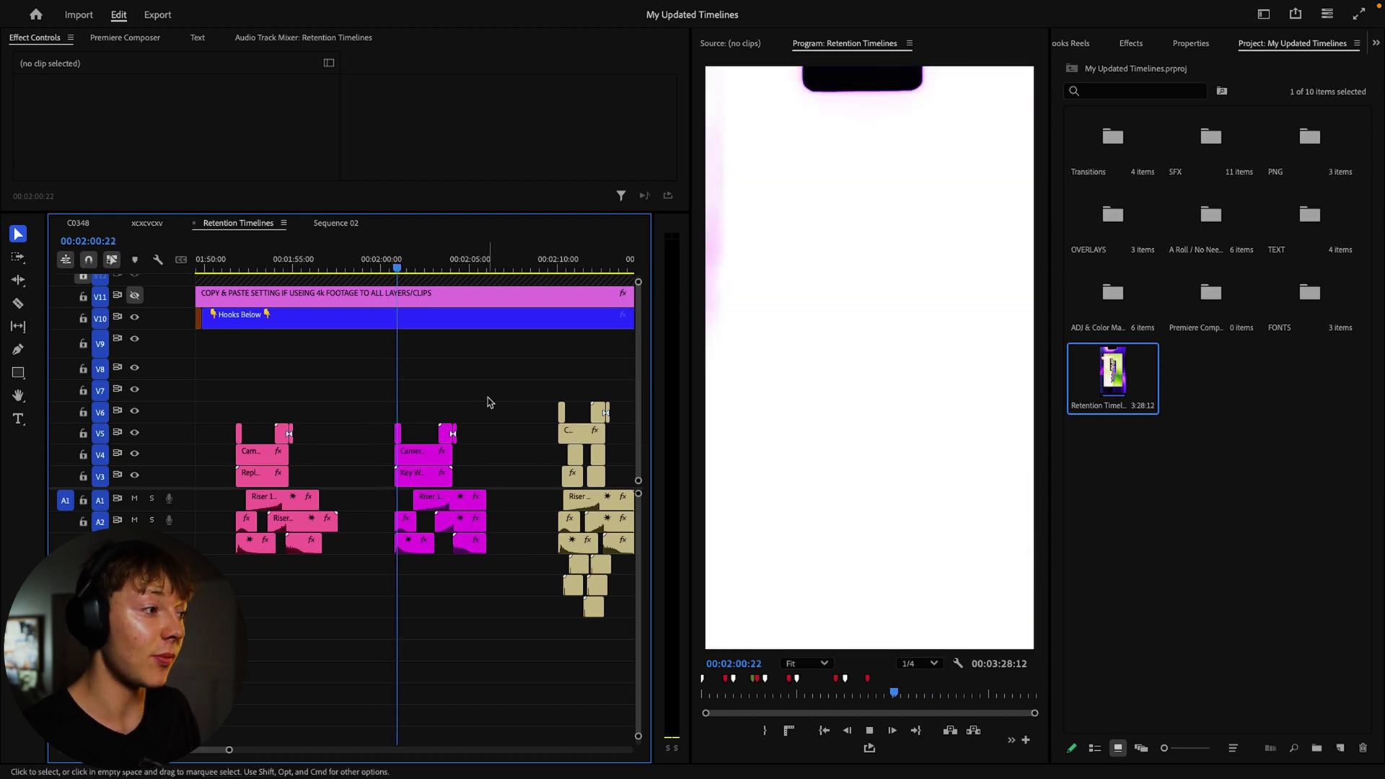
pyautogui.scroll(-5, 487, 402)
pyautogui.scroll(2, 483, 397)
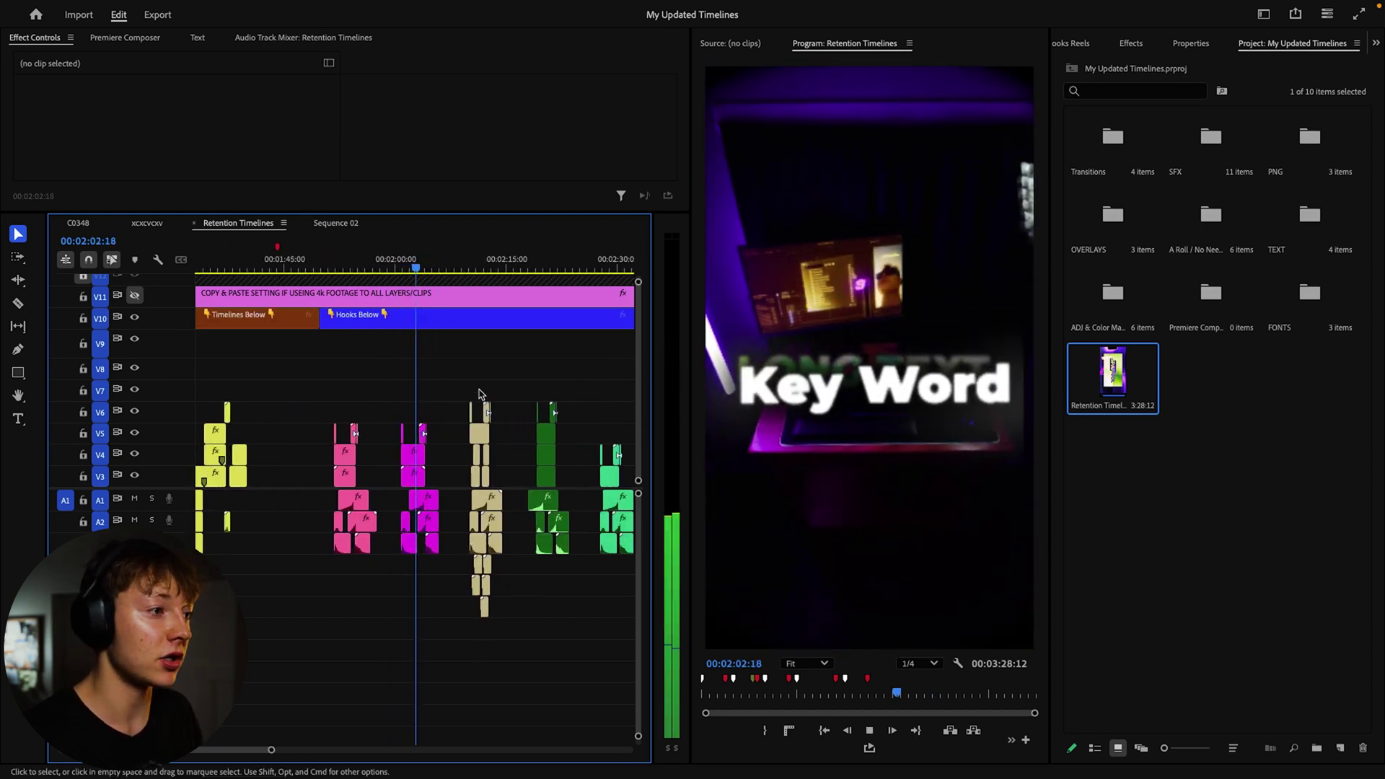
pyautogui.scroll(2, 468, 374)
pyautogui.click(425, 268)
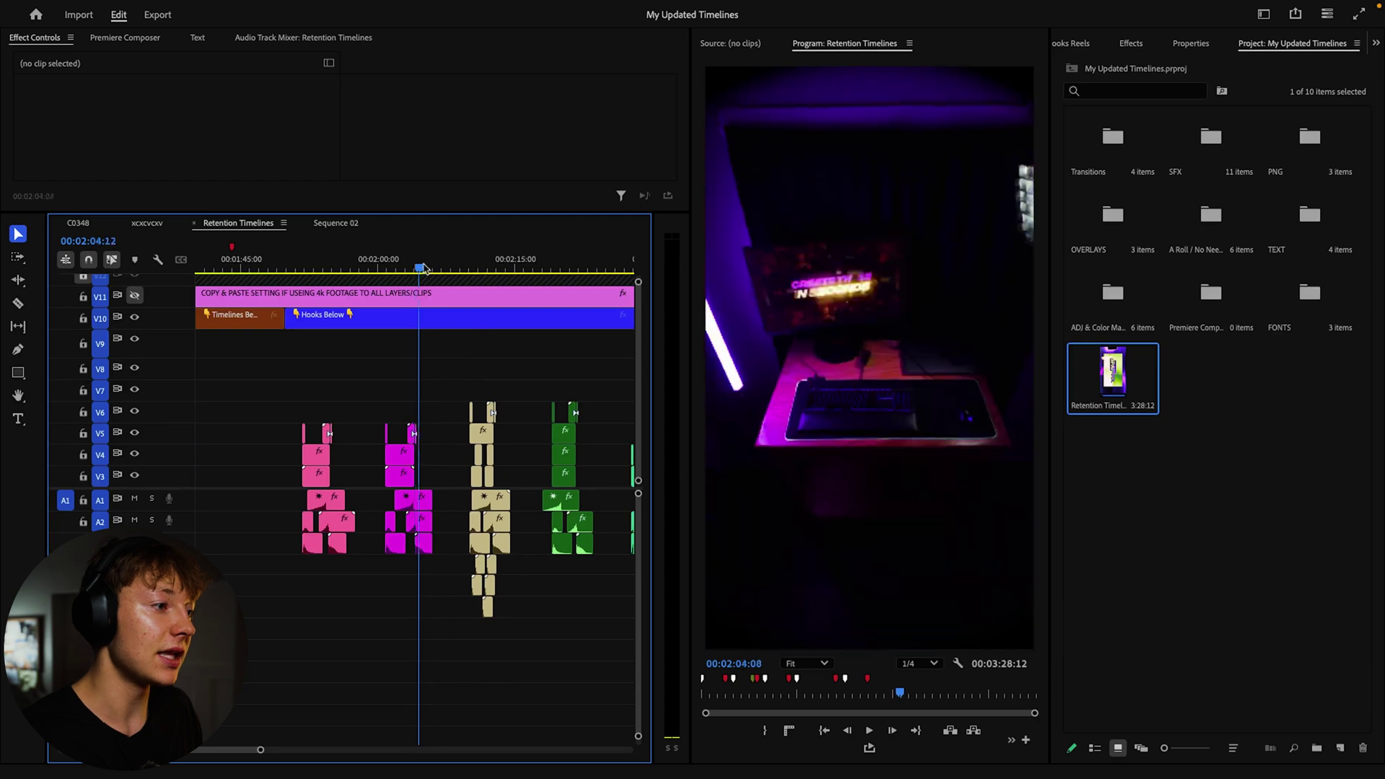
pyautogui.press('space')
# - Preview the hooks at 02:18 and 02:27, then marquee-select the green clip group near 02:30
pyautogui.scroll(2, 514, 376)
pyautogui.scroll(1, 514, 377)
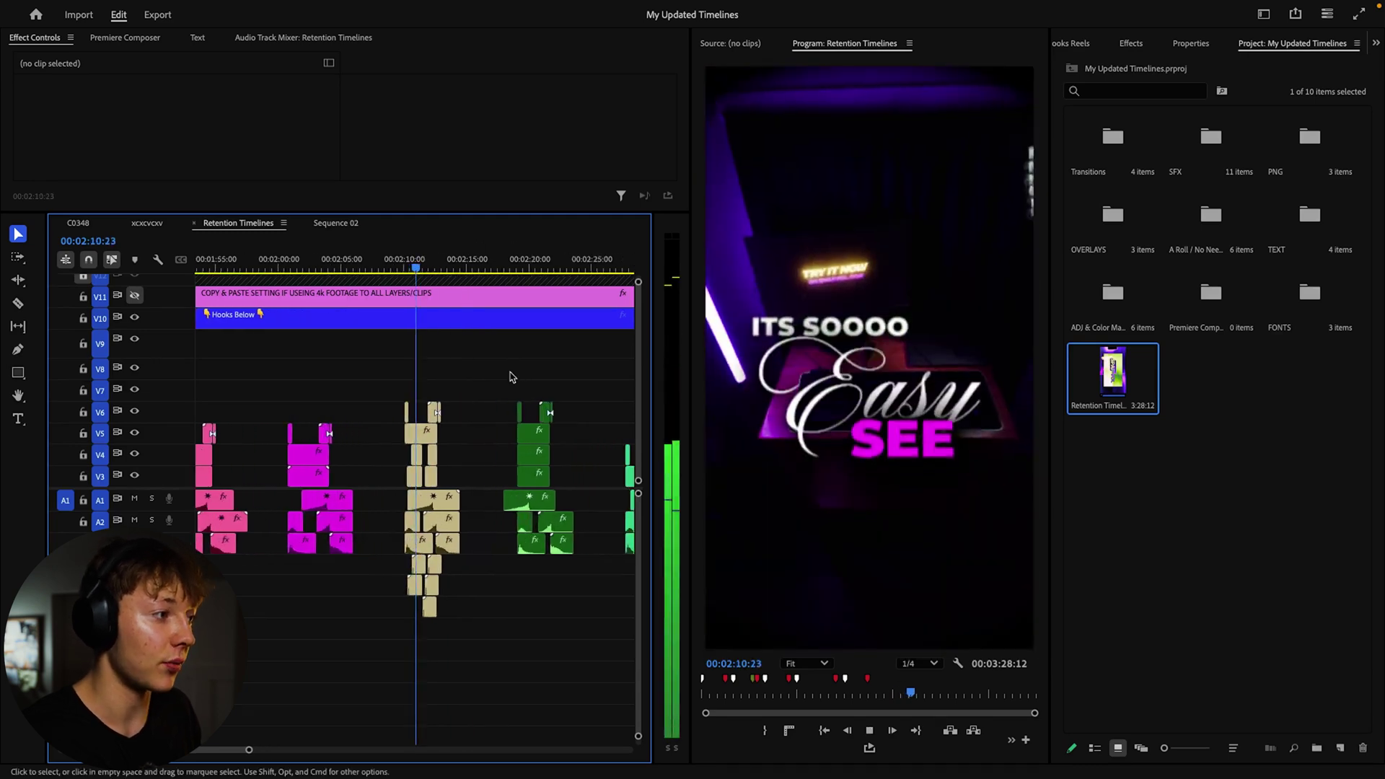
pyautogui.scroll(1, 476, 337)
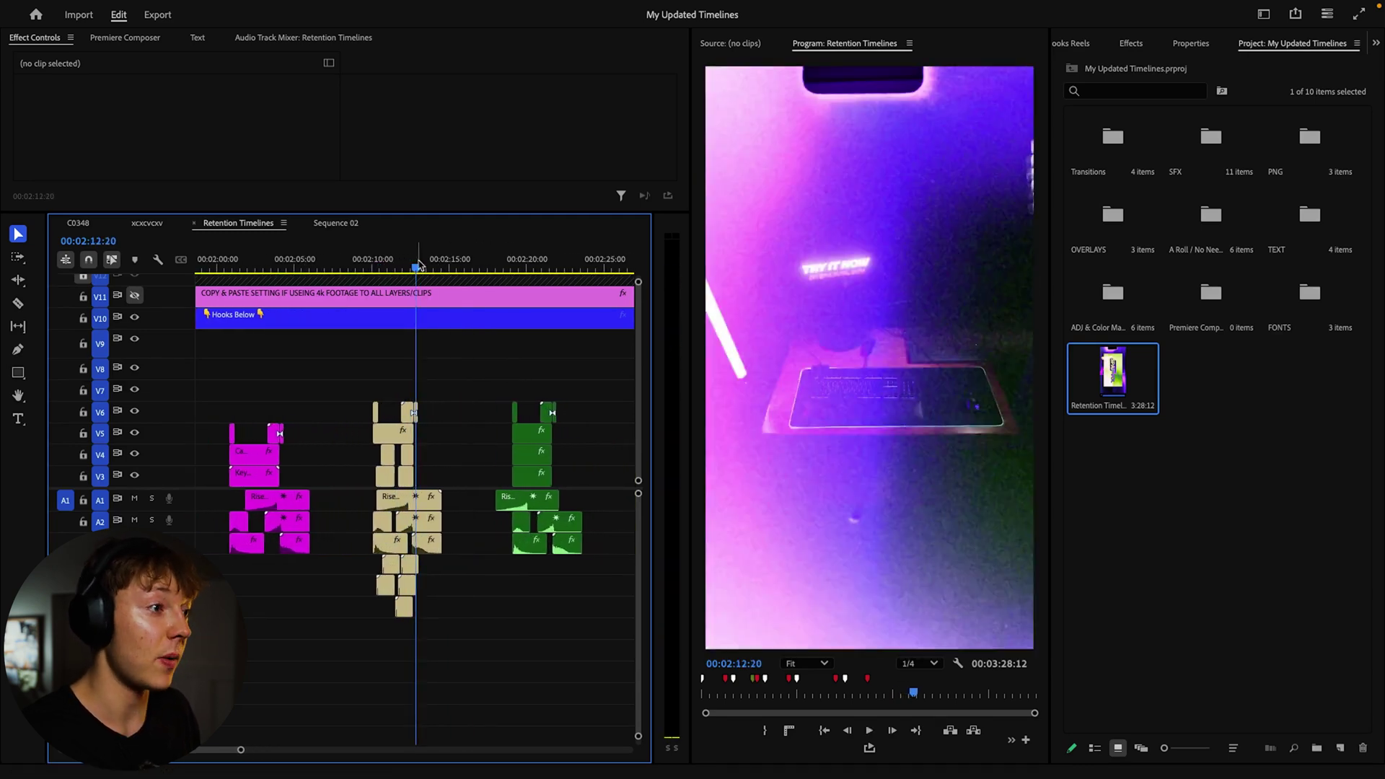
pyautogui.click(501, 264)
pyautogui.press('space')
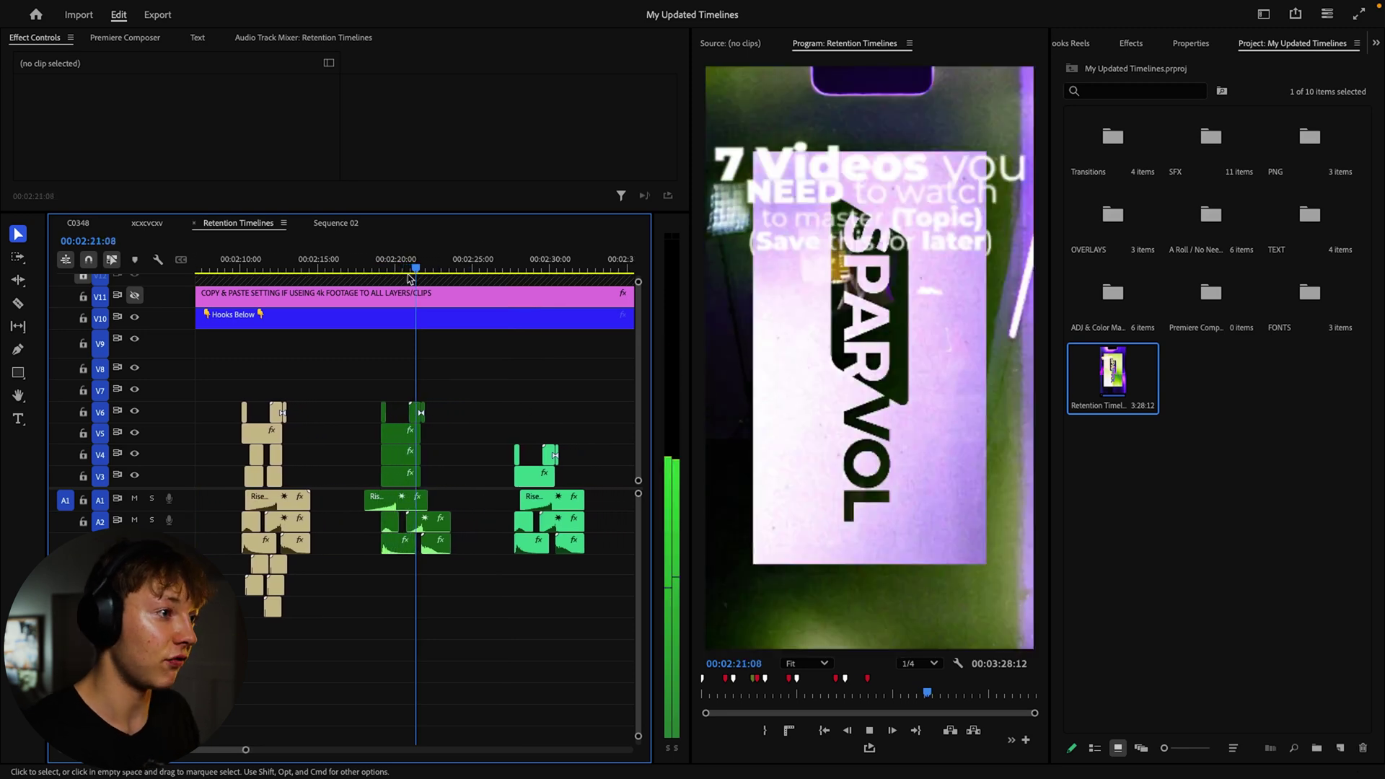
pyautogui.click(503, 269)
pyautogui.press('space')
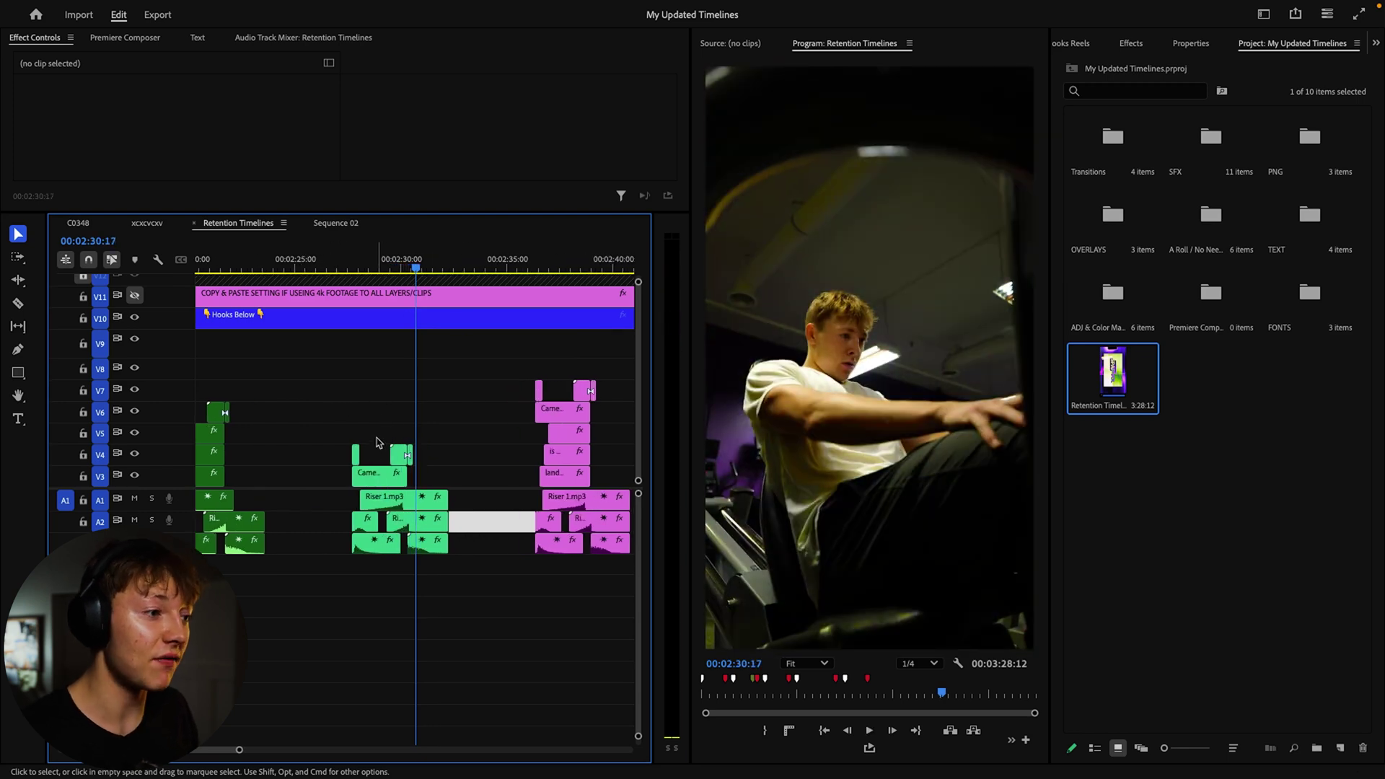
pyautogui.moveTo(382, 492); pyautogui.dragTo(379, 451)
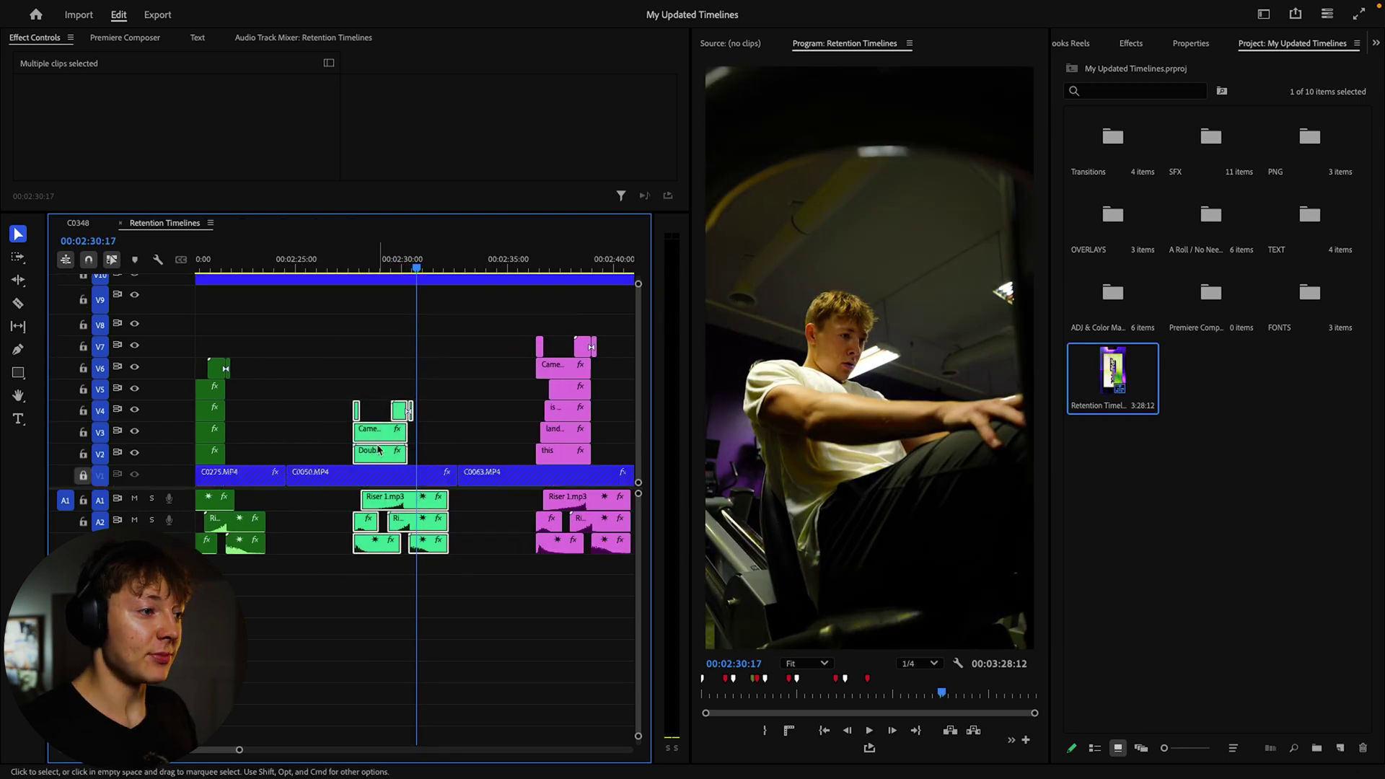
# - Drop the green hook clips onto the C0348 footage and preview them from the start
pyautogui.click(78, 224)
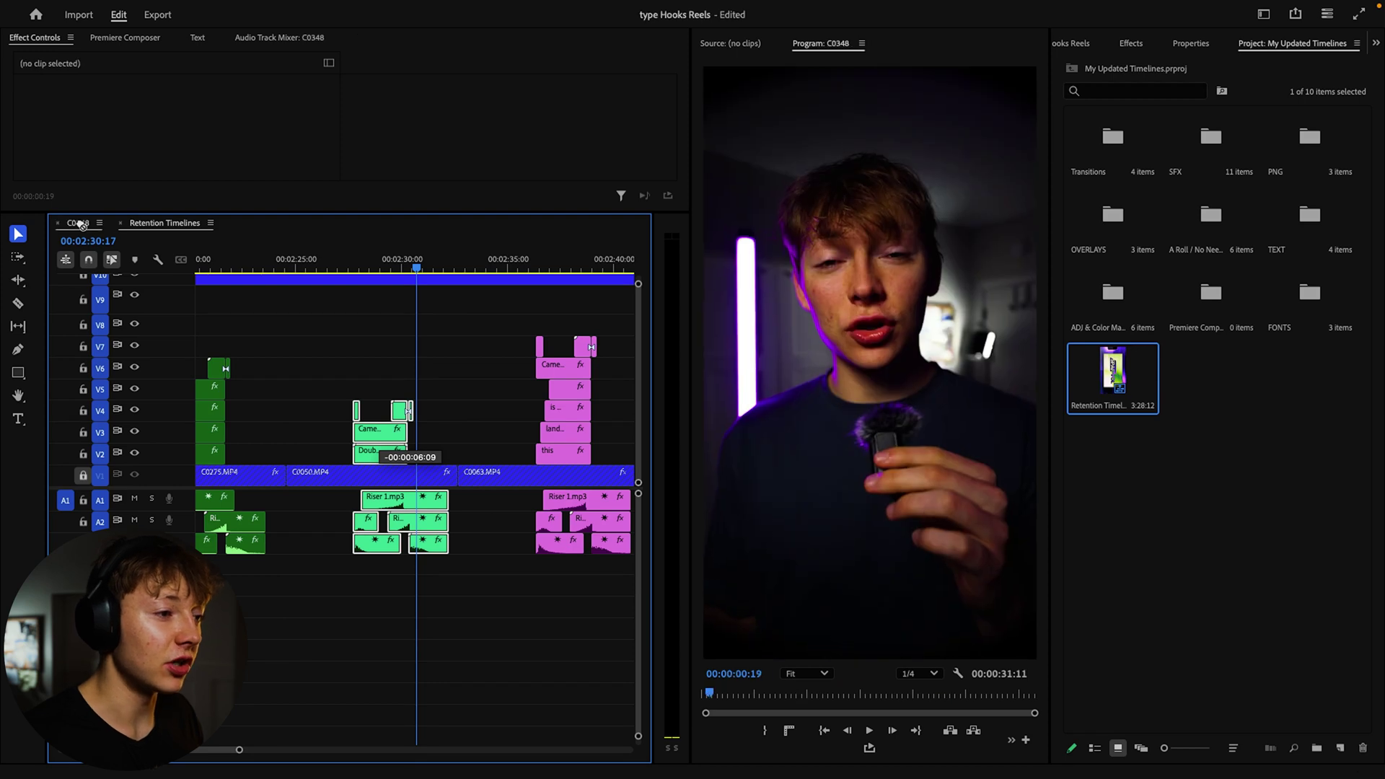
pyautogui.moveTo(219, 472); pyautogui.dragTo(220, 473)
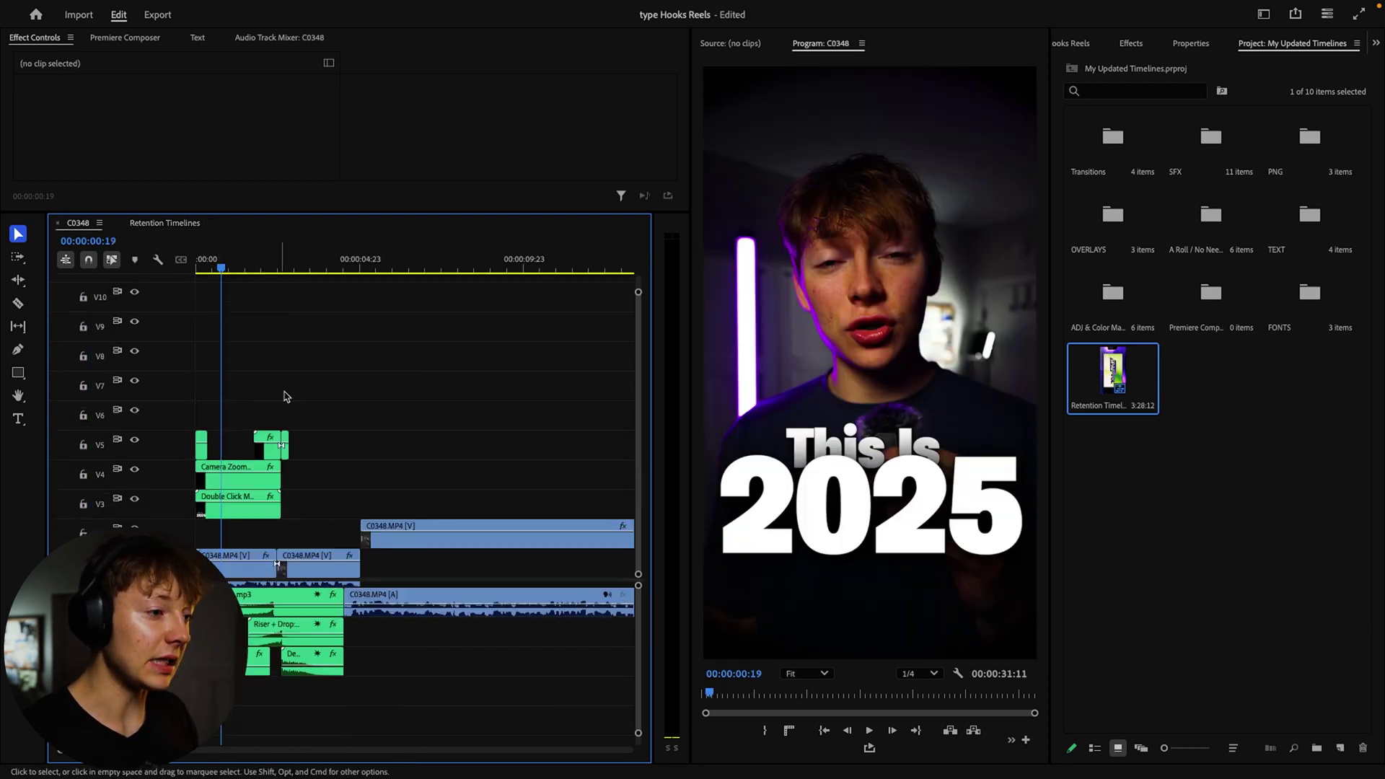
pyautogui.press('Home')
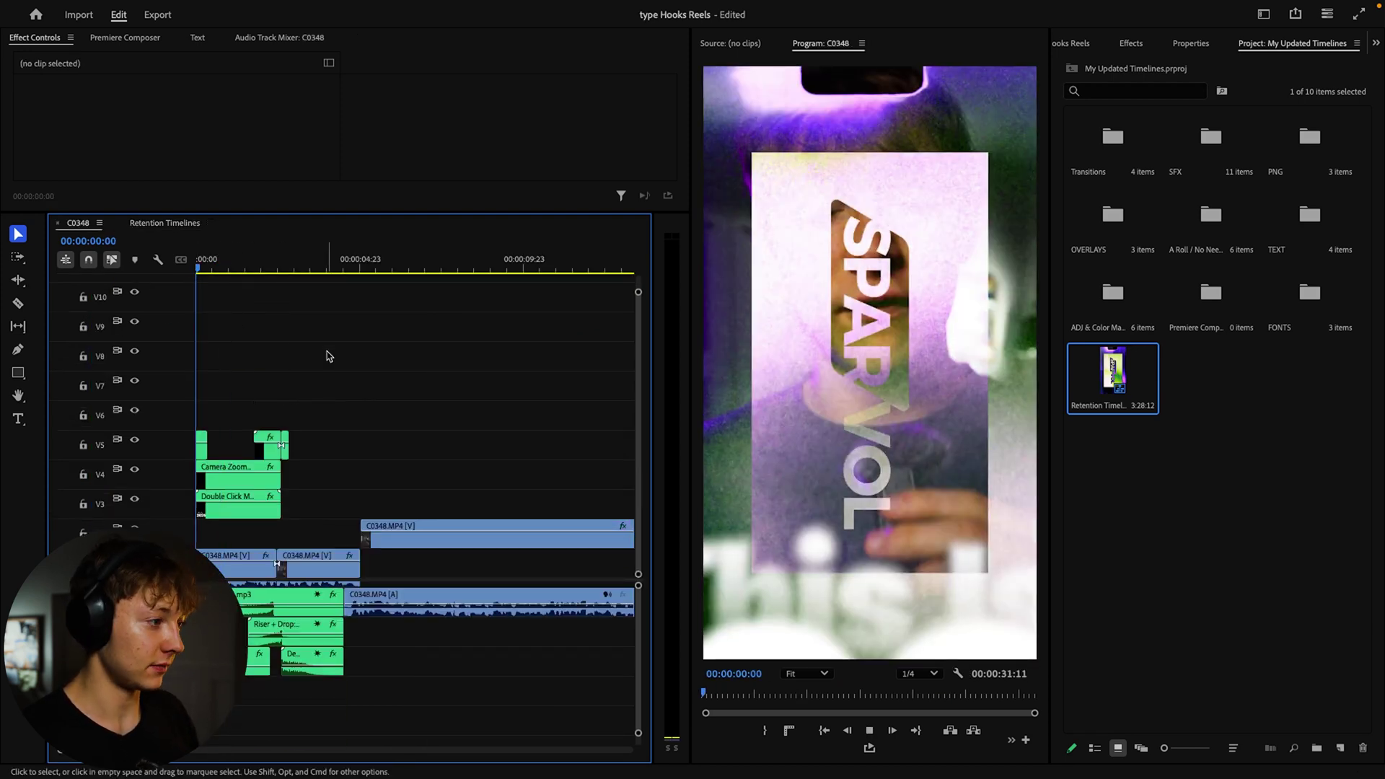
pyautogui.press('space')
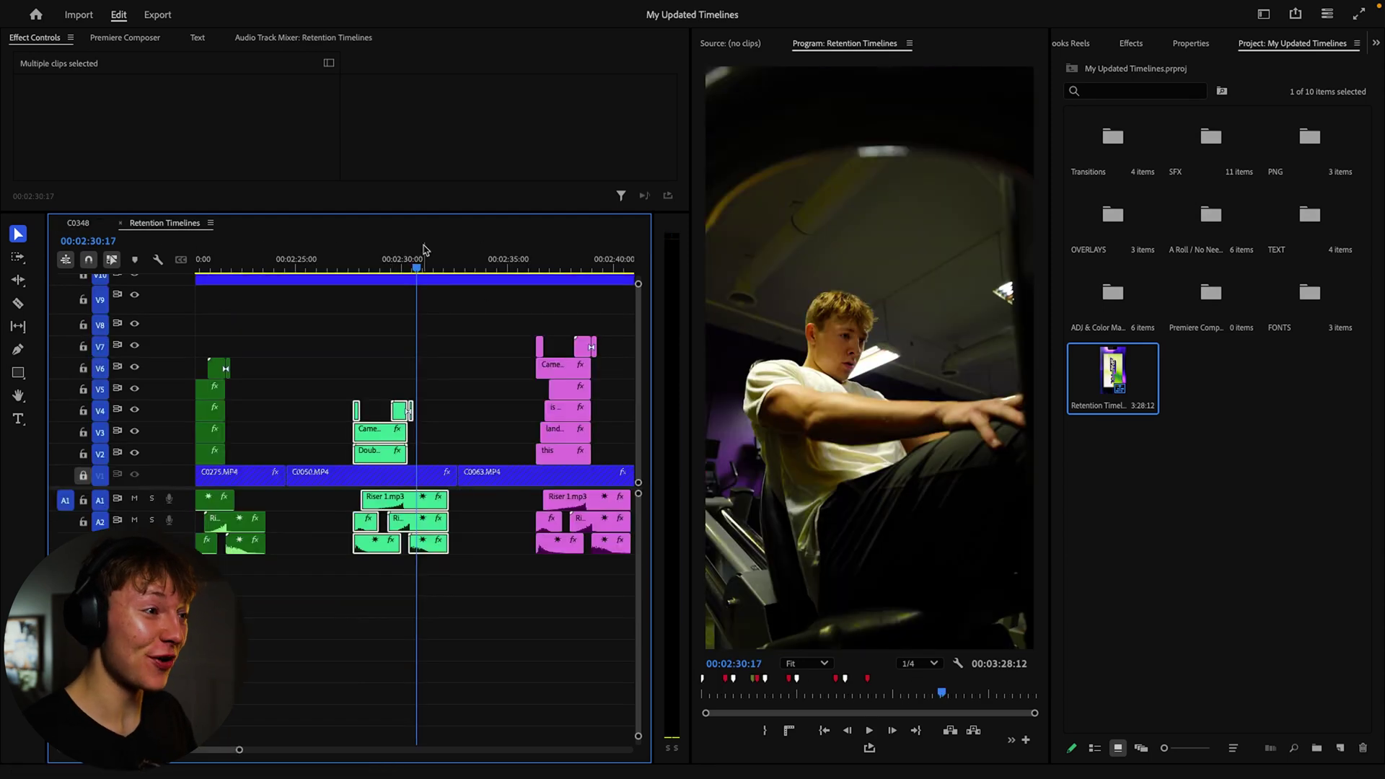
# - Preview the pink landscape hook near 02:37, stack it above C0348's footage, and play it back
pyautogui.moveTo(424, 264); pyautogui.dragTo(553, 273)
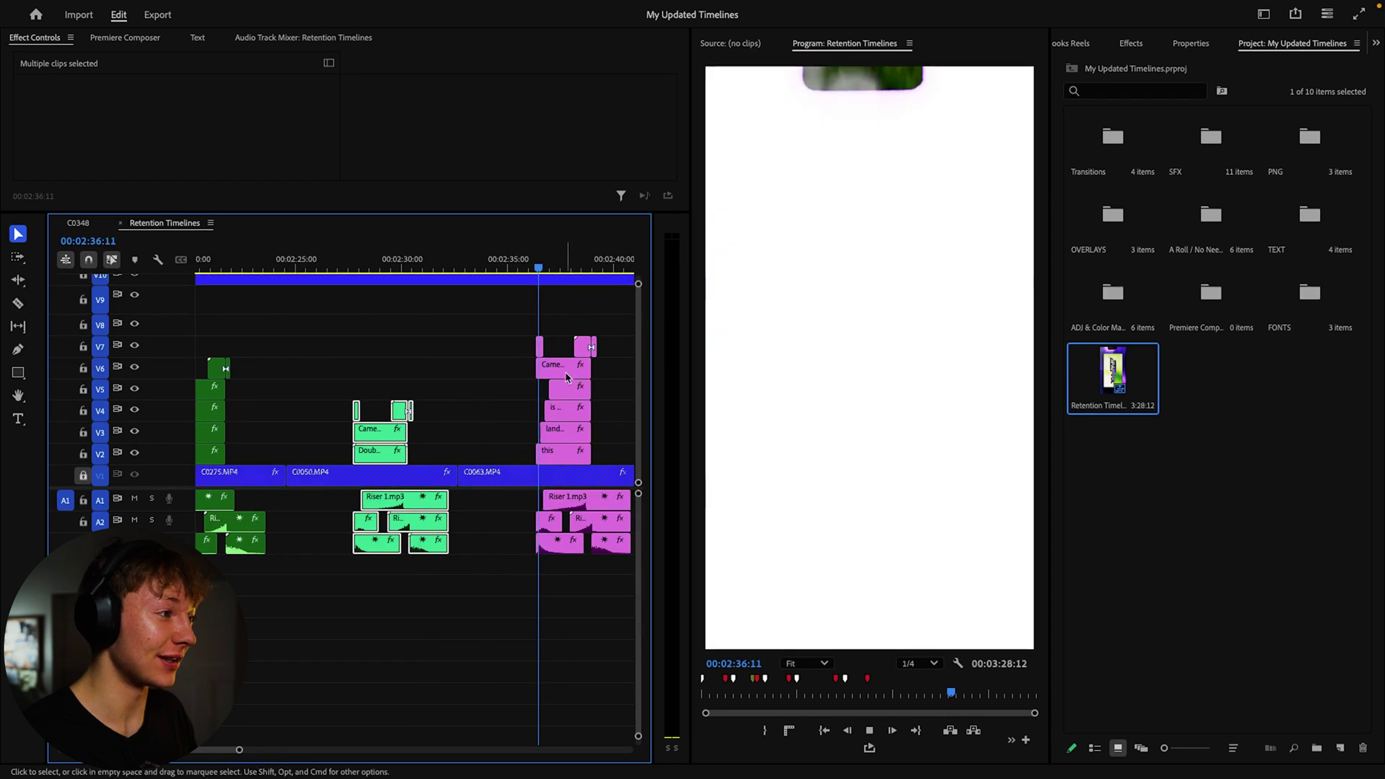
pyautogui.press('space')
pyautogui.click(422, 371)
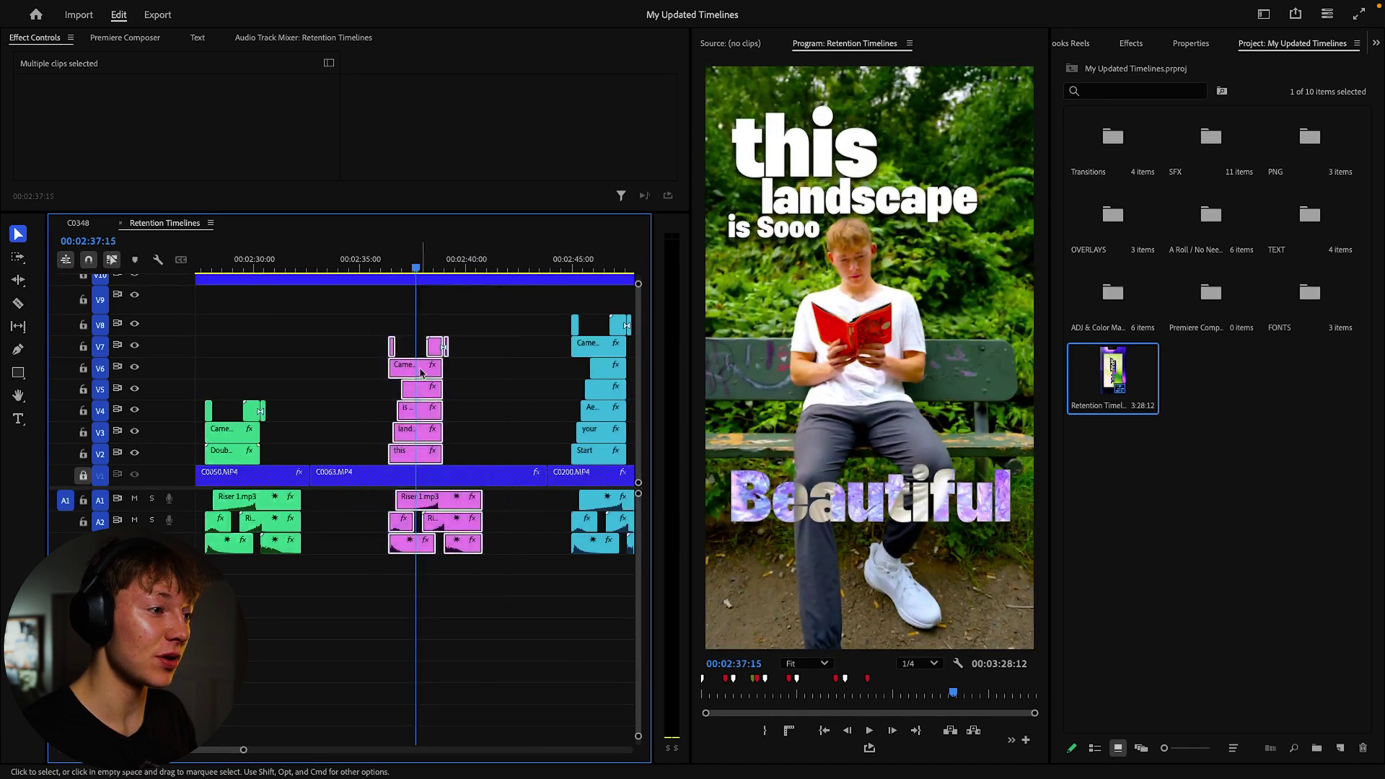
pyautogui.click(76, 225)
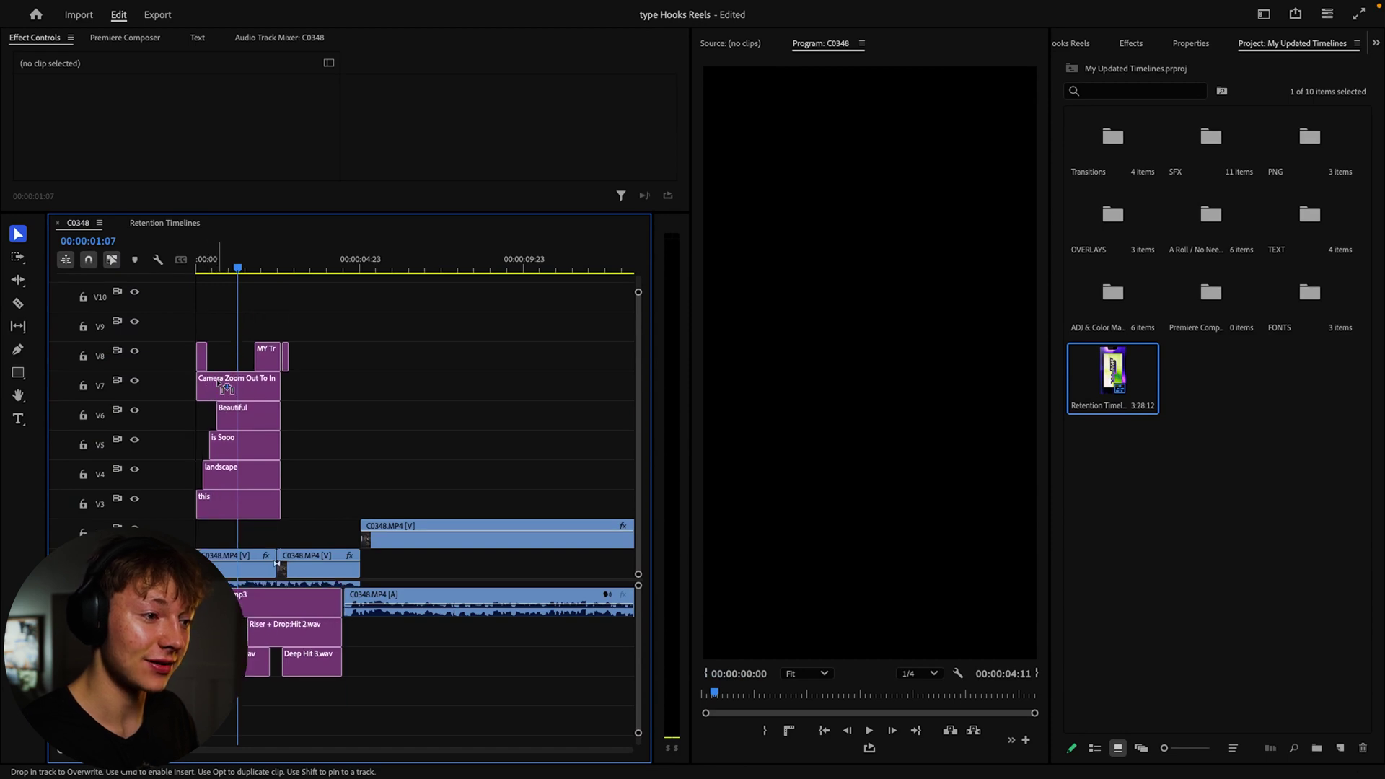
pyautogui.moveTo(216, 407); pyautogui.dragTo(217, 379)
pyautogui.press('Home')
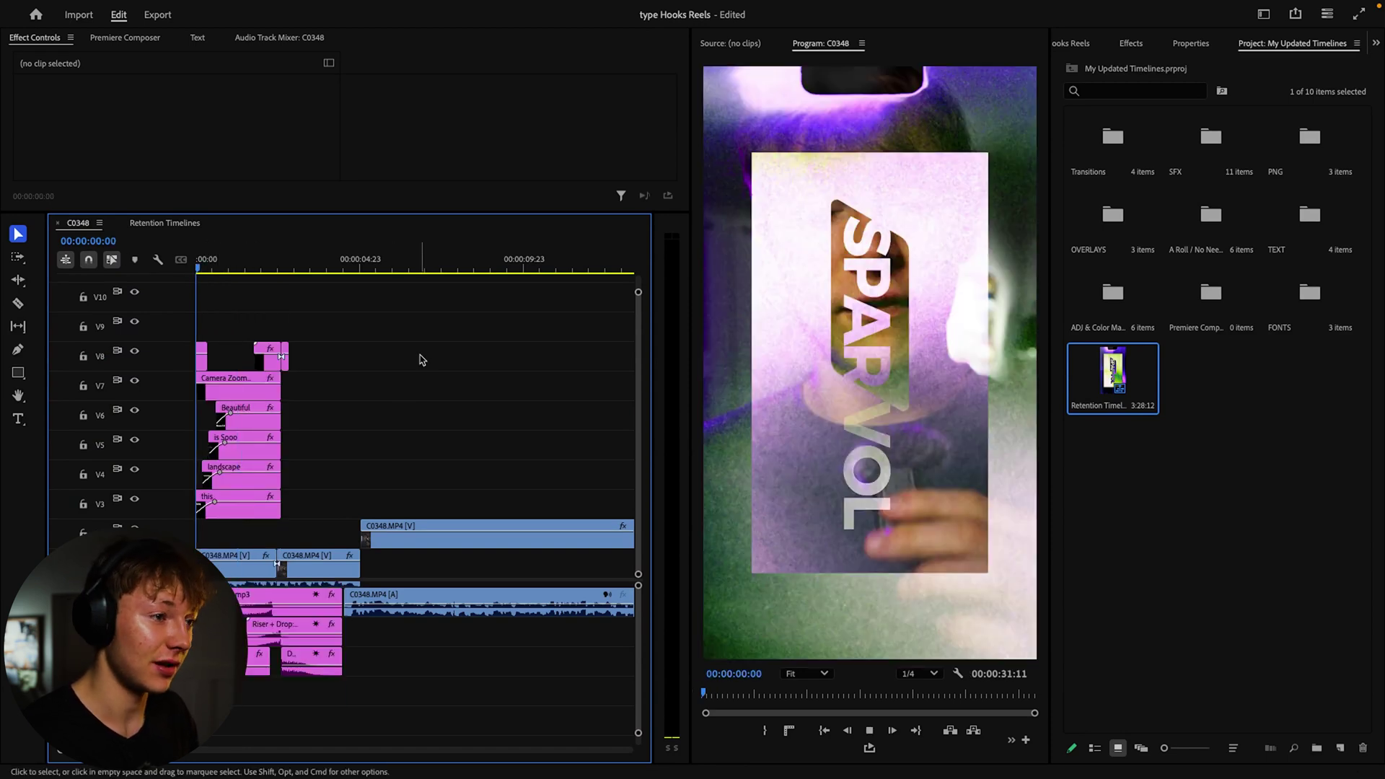
pyautogui.press('space')
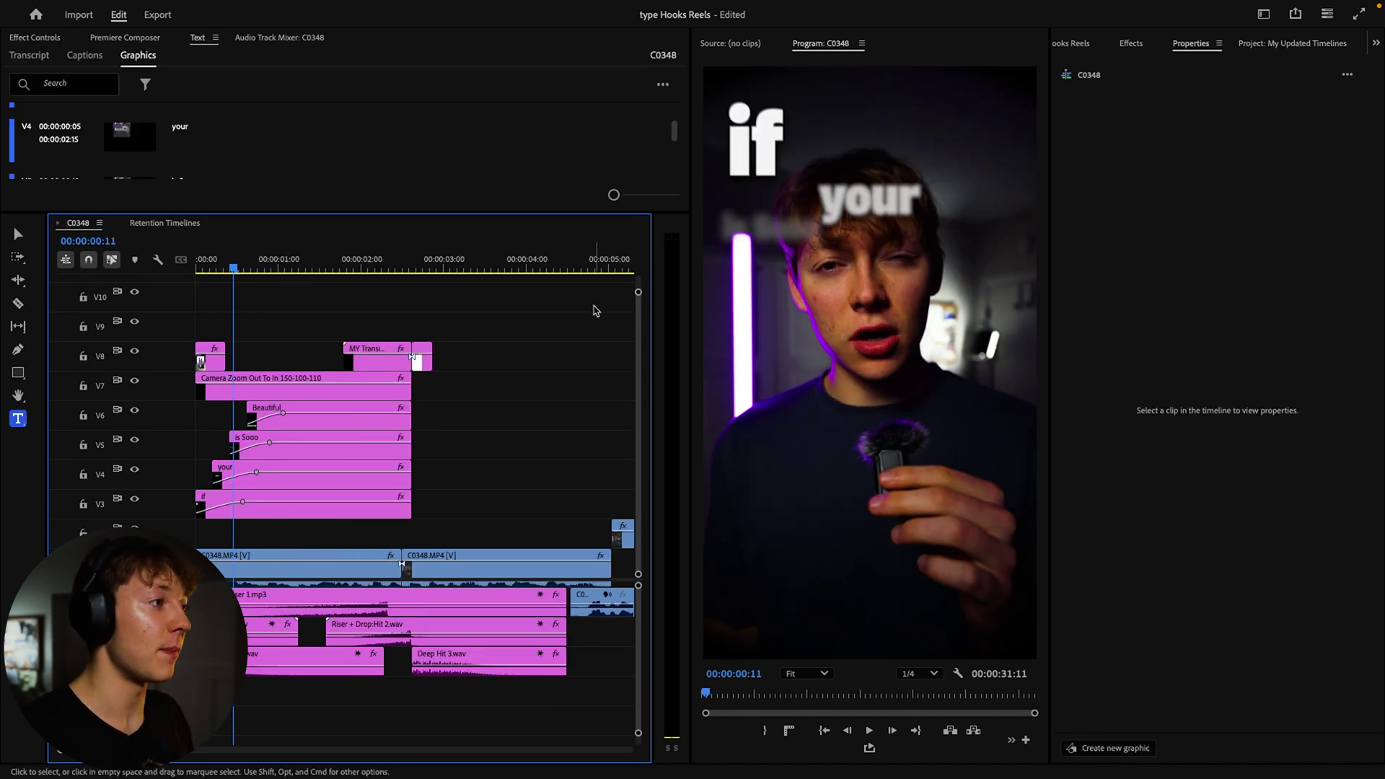
# - Delete the pink hook text clips and their leftover sound effects from C0348
pyautogui.moveTo(471, 291); pyautogui.dragTo(194, 516)
pyautogui.press('Delete')
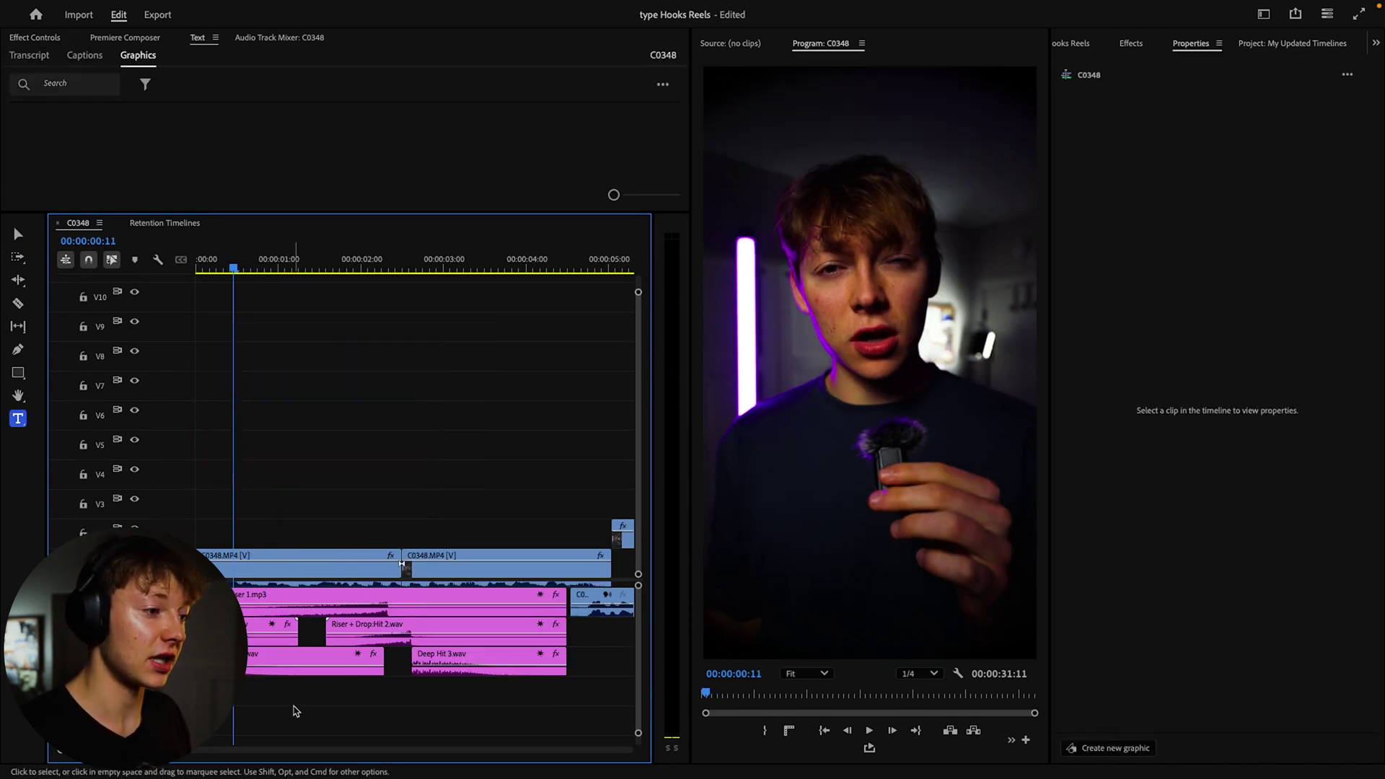
pyautogui.moveTo(303, 692); pyautogui.dragTo(457, 601)
pyautogui.press('Delete')
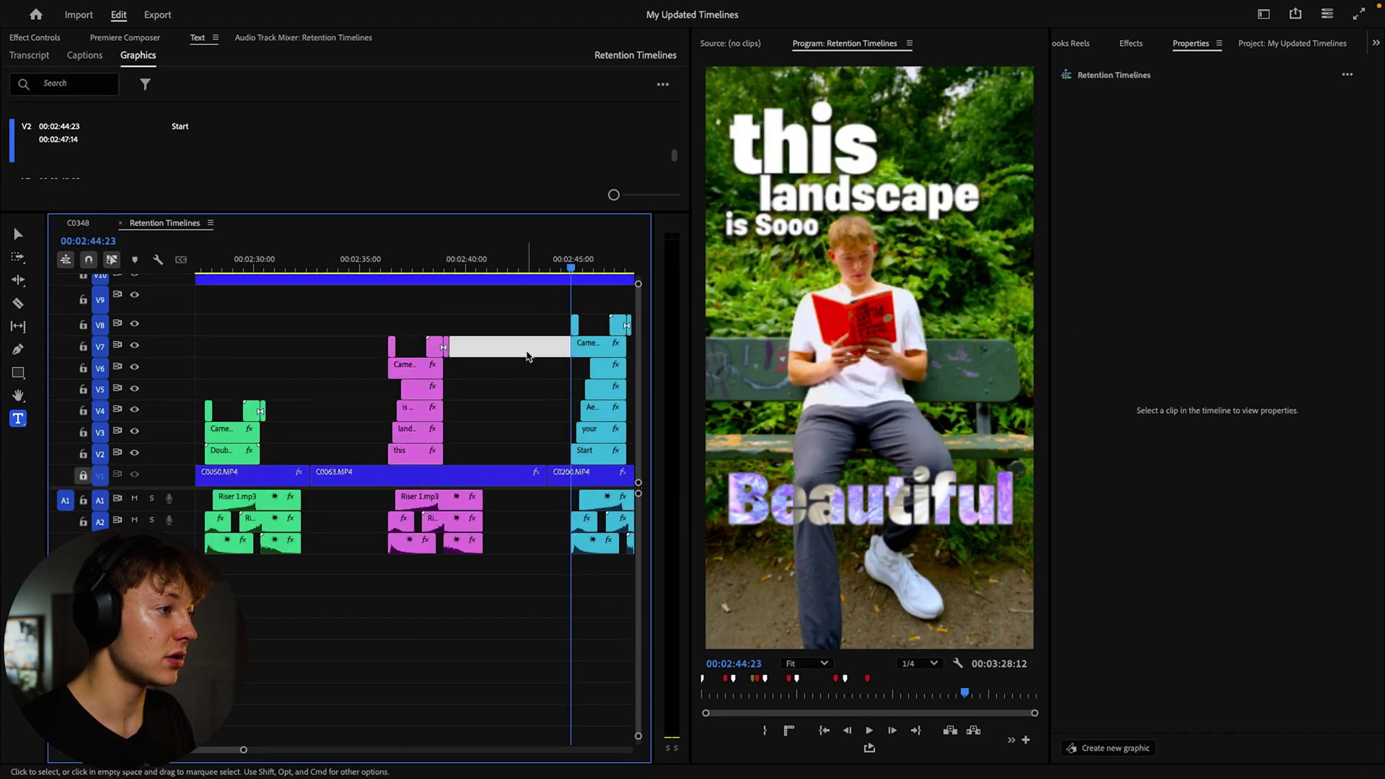
# - Preview the cyan 'Start your Aesthetic style' hook and select its clip group for C0348
pyautogui.press('space')
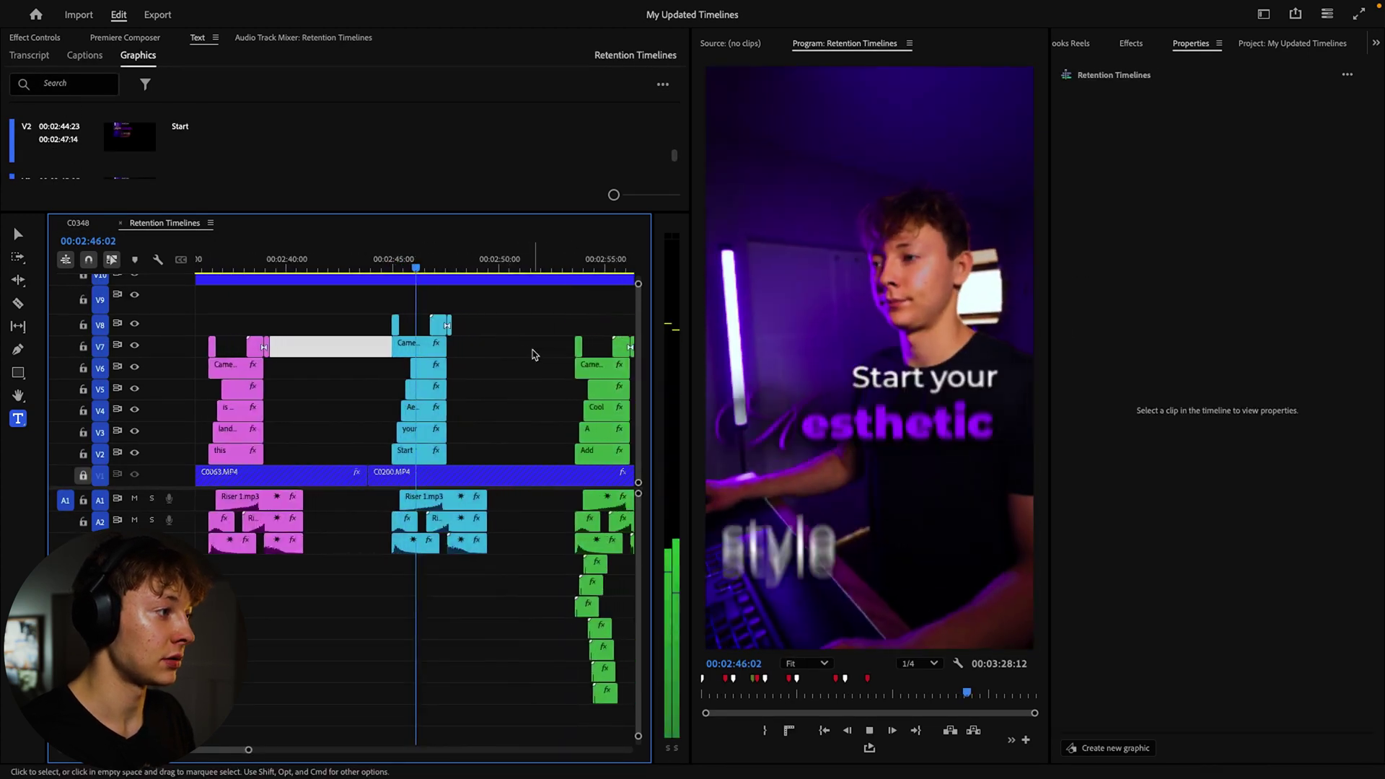
pyautogui.press('space')
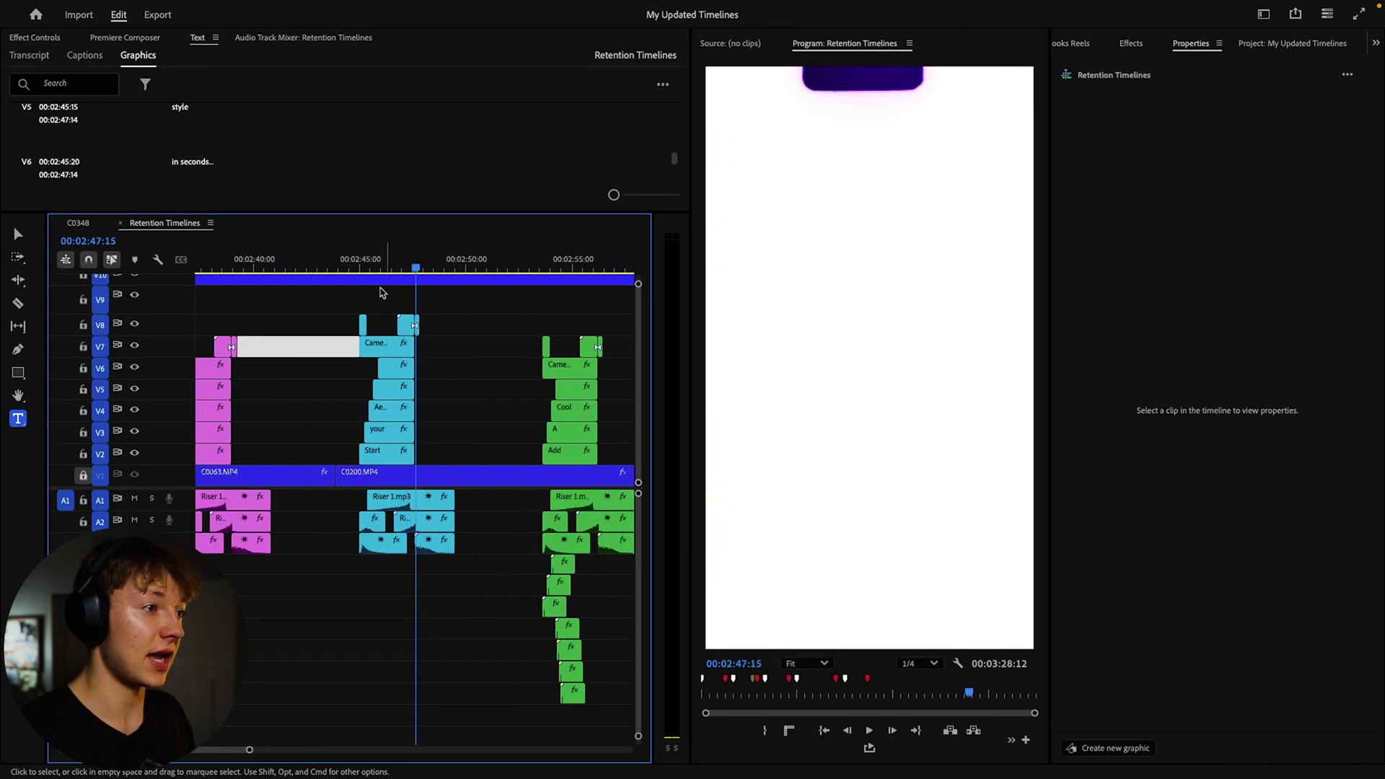
pyautogui.moveTo(336, 312); pyautogui.dragTo(483, 597)
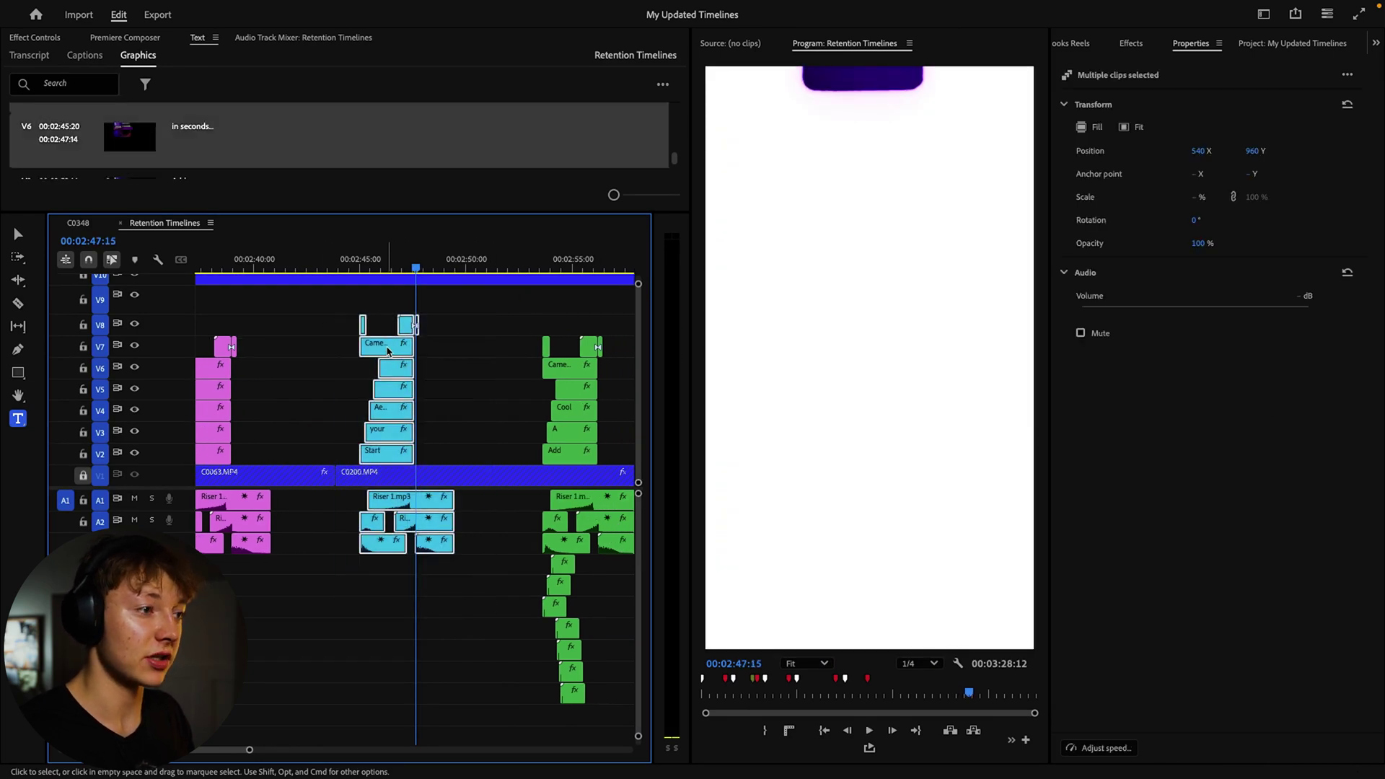
pyautogui.click(77, 222)
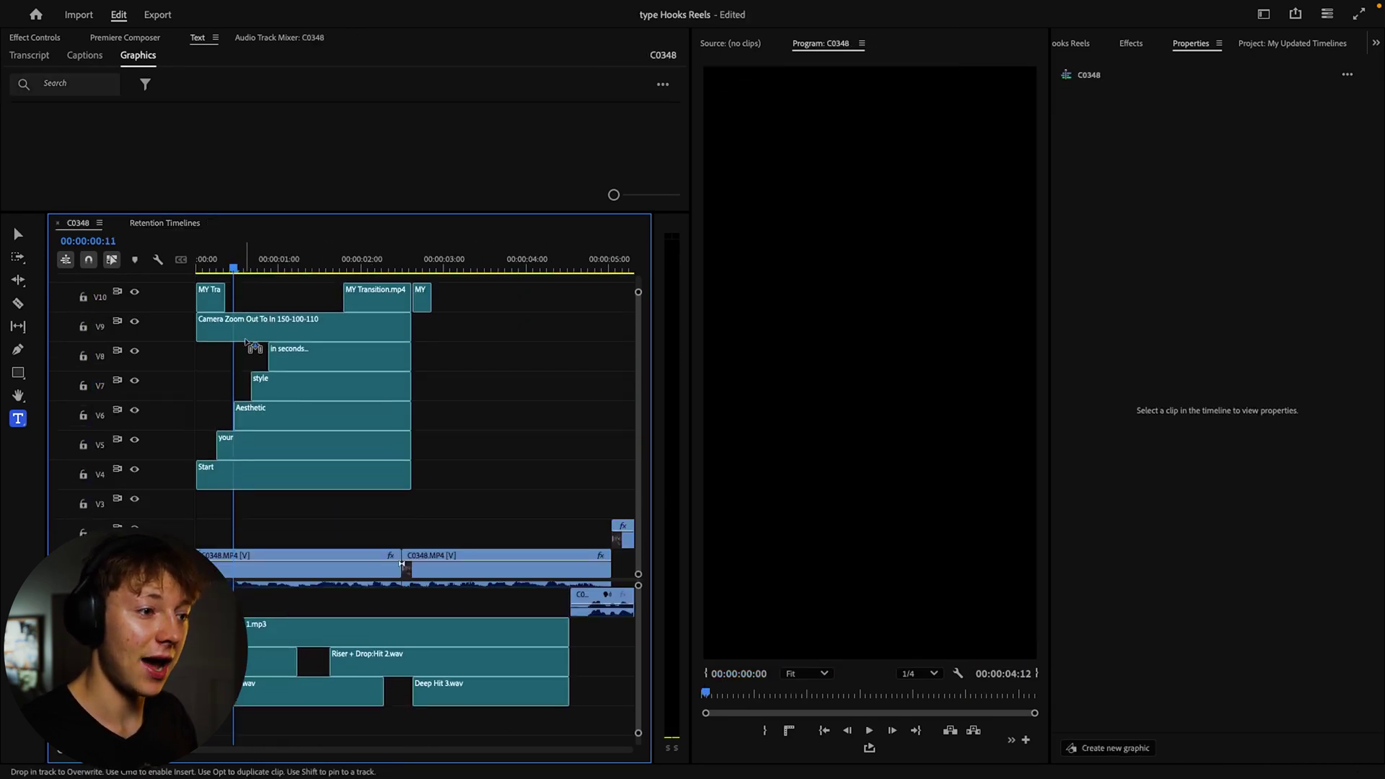
# - Play the cyan hook from the start and retype its text to 'if your Streuggling creating consistent'
pyautogui.press('Home')
pyautogui.press('space')
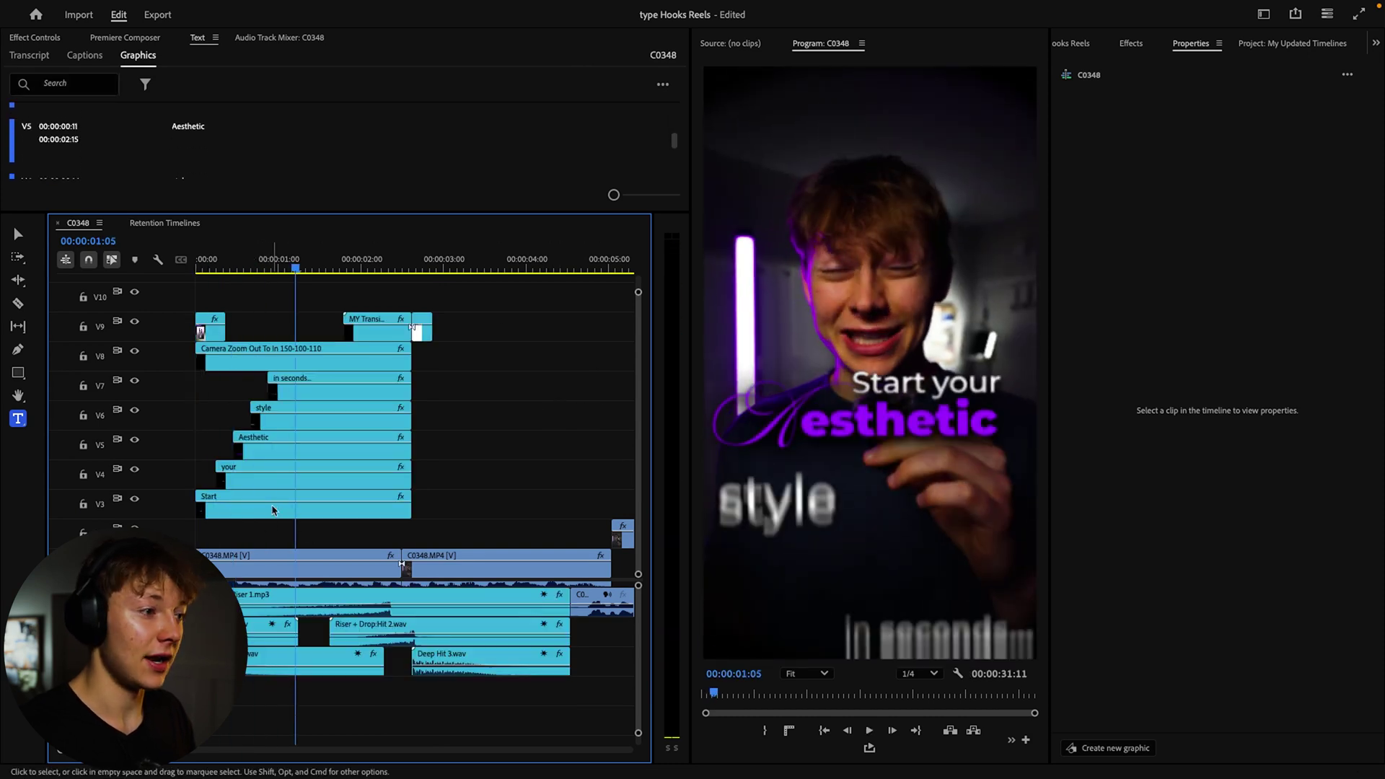
pyautogui.click(346, 505)
pyautogui.click(1123, 170)
pyautogui.write('i')
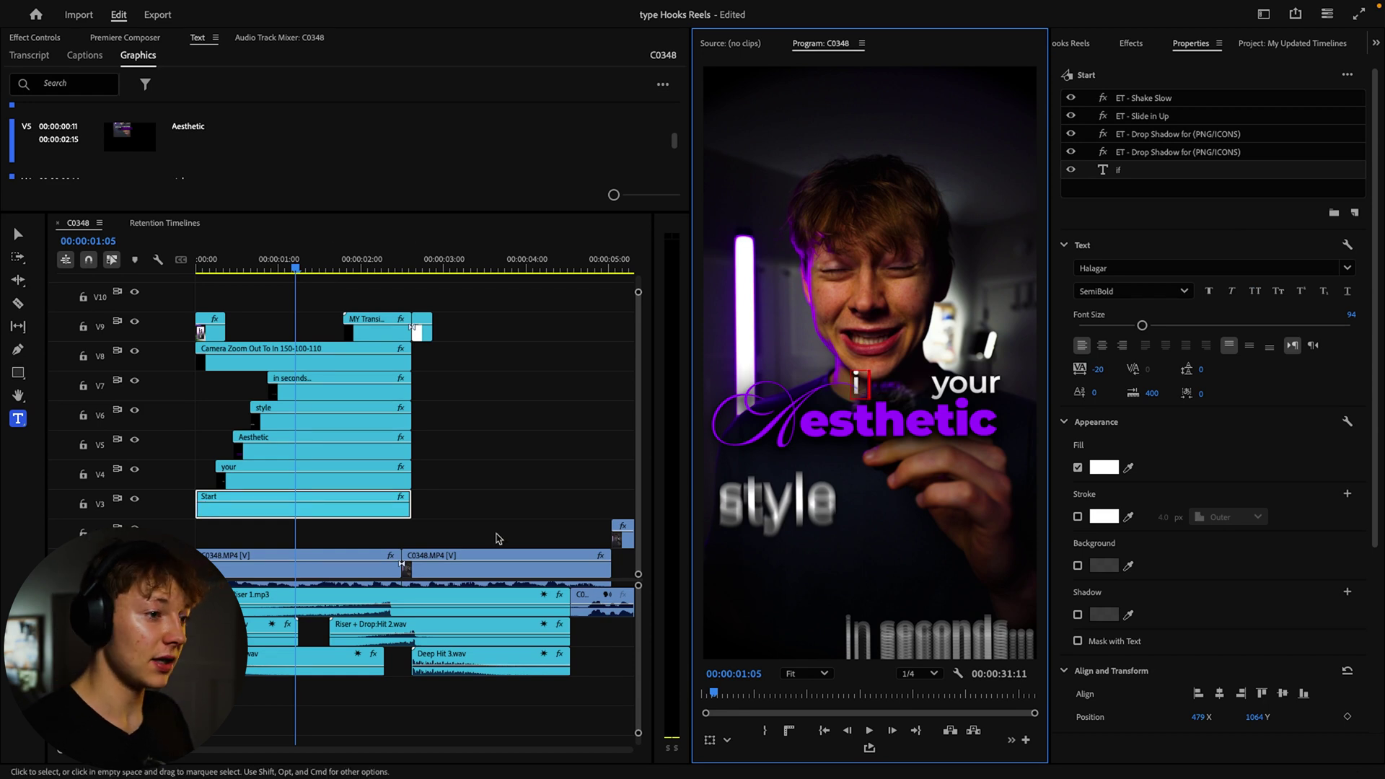
pyautogui.click(285, 477)
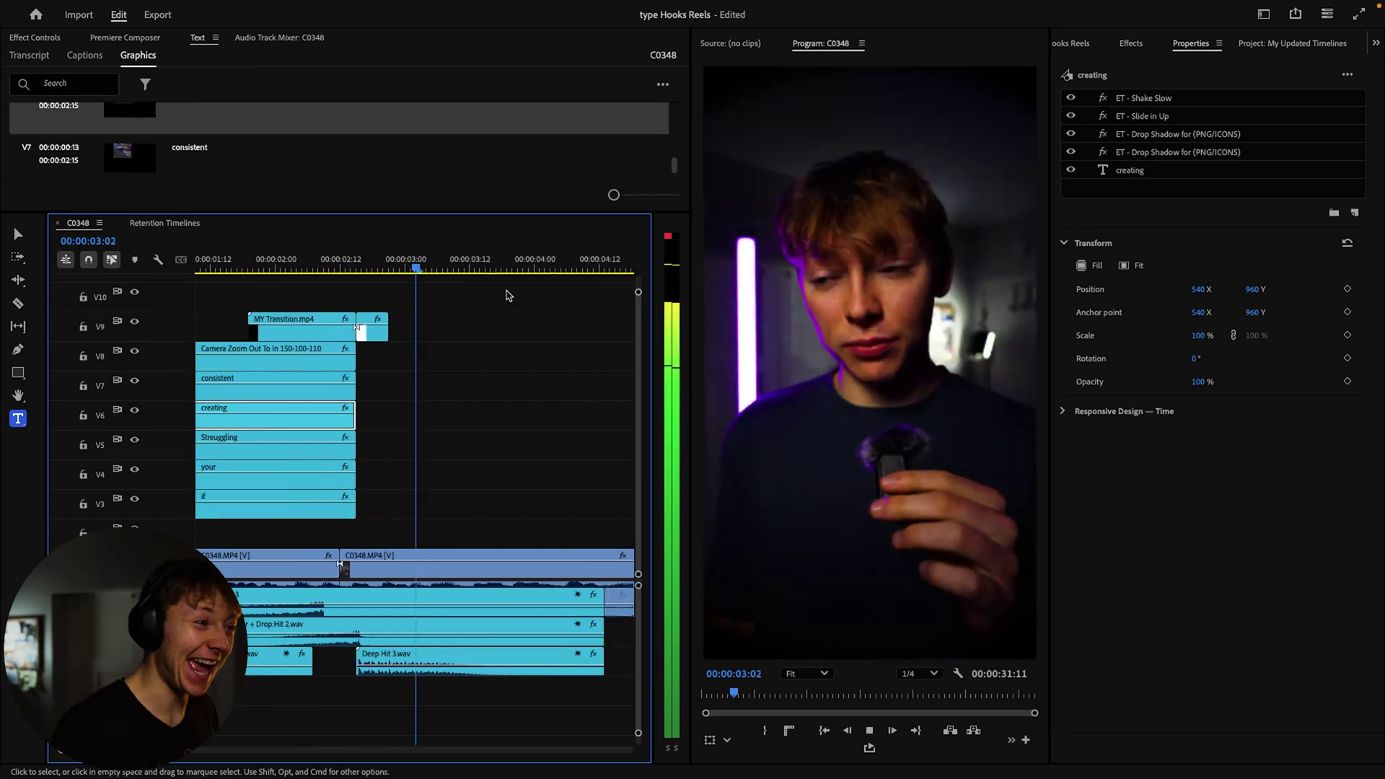
pyautogui.press('space')
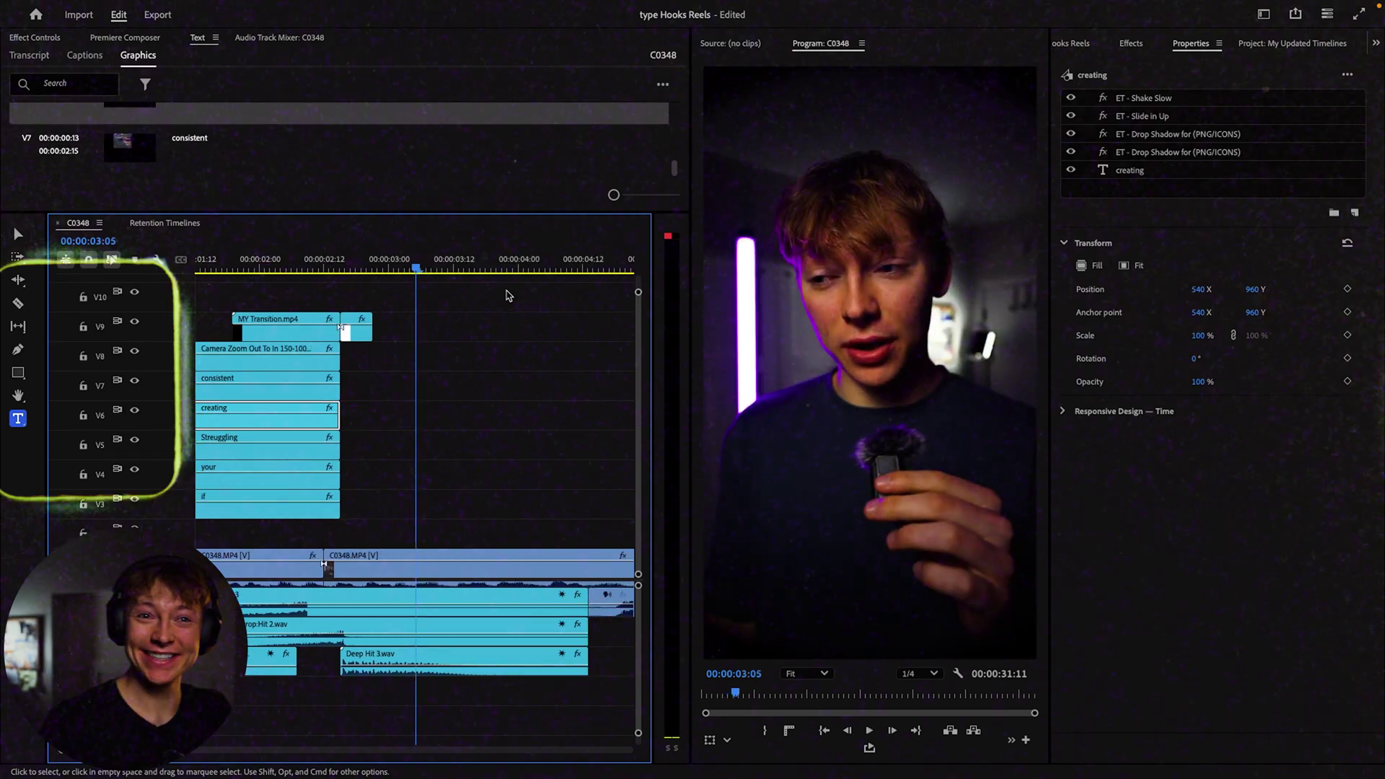